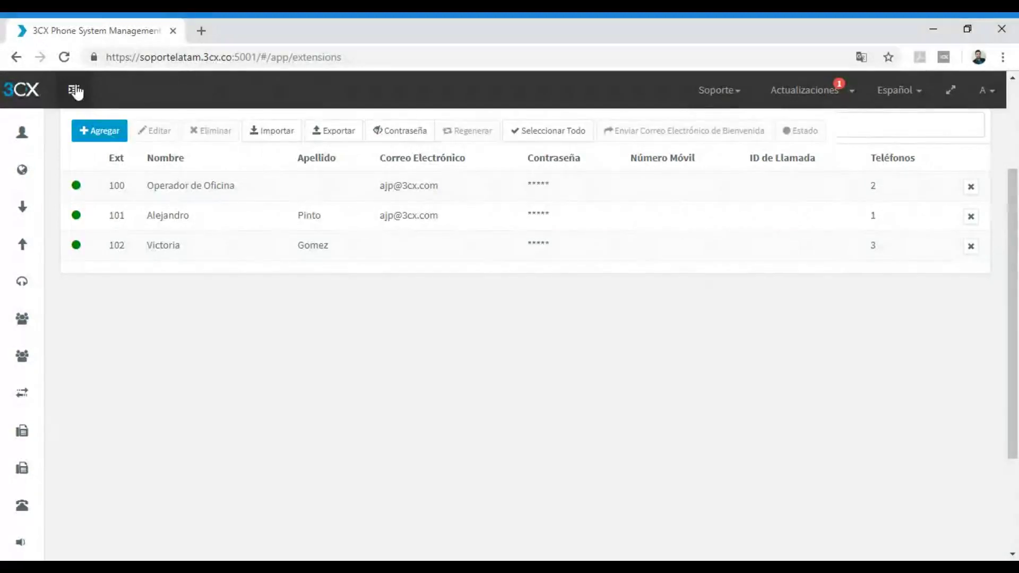
Open the Backup y Restauración section and bring up the backup location settings.
{"action": "left_click", "coordinate": [74, 89]}
{"action": "left_click", "coordinate": [79, 467]}
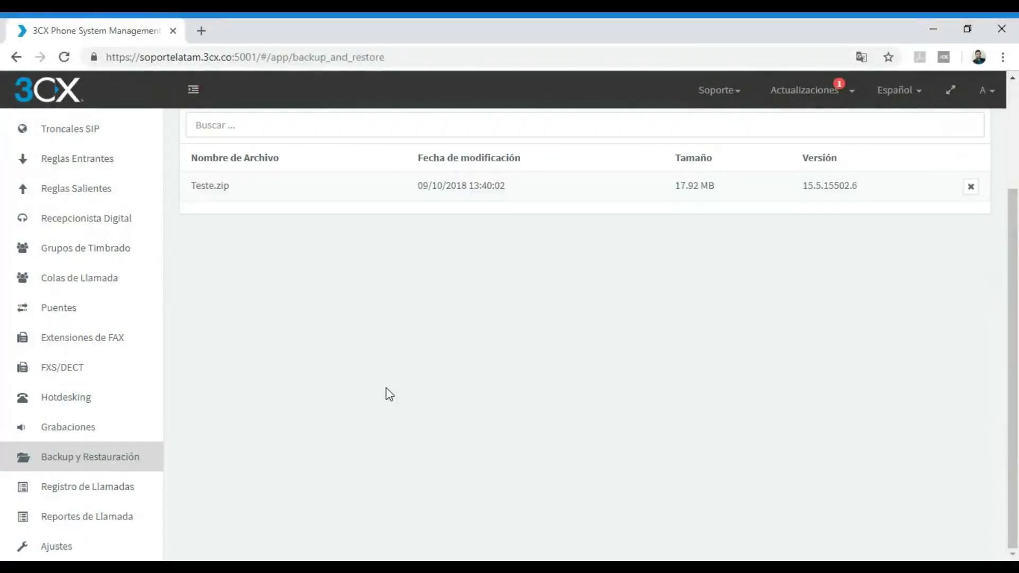
{"action": "scroll", "coordinate": [385, 394], "scroll_direction": "up", "scroll_amount": 3}
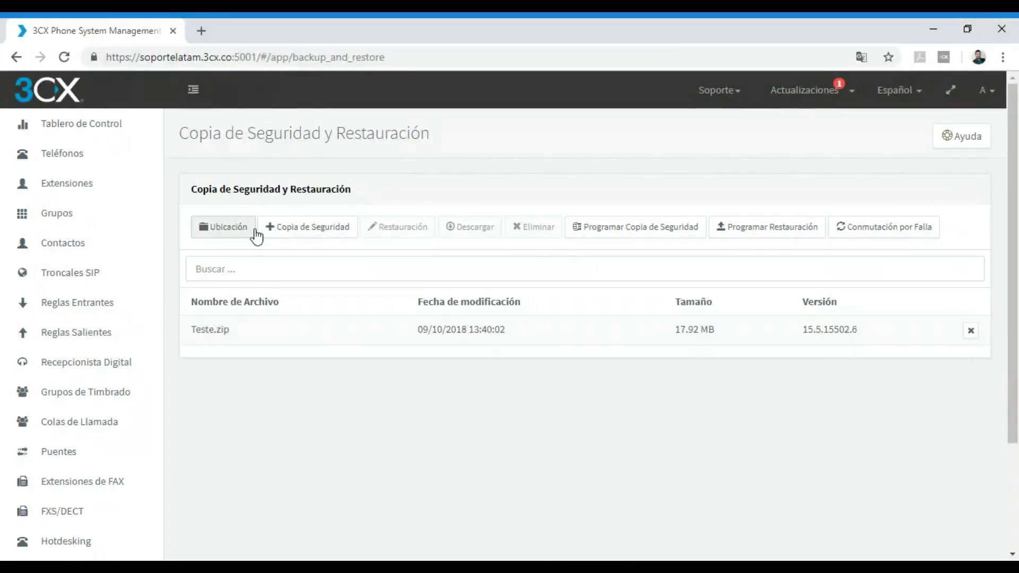
{"action": "left_click", "coordinate": [236, 229]}
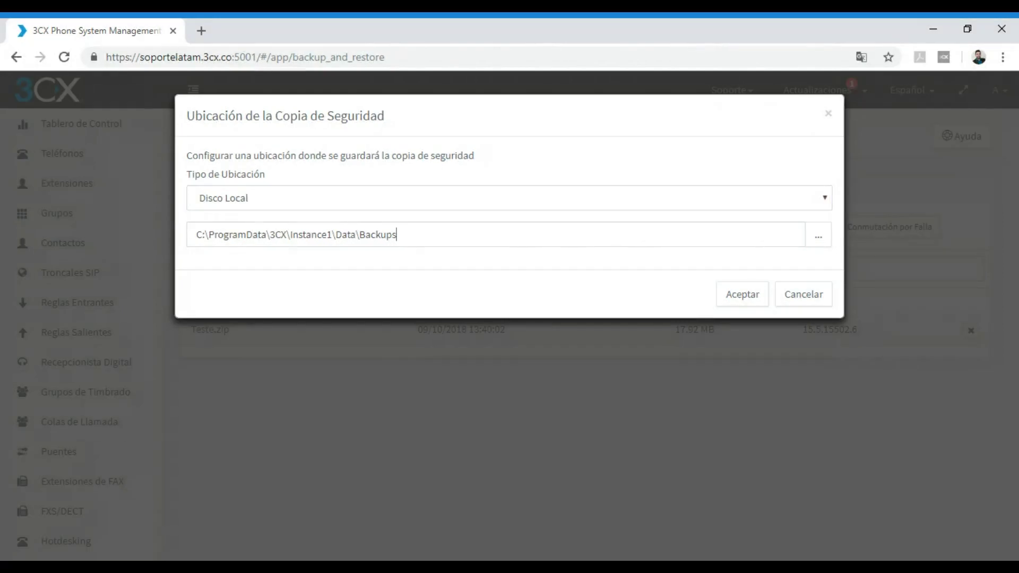
Browse the local disk folders from the backup path up to C:/ProgramData/3CX/Instance1/Data, then cancel the directory selection.
{"action": "key", "text": "ctrl+a"}
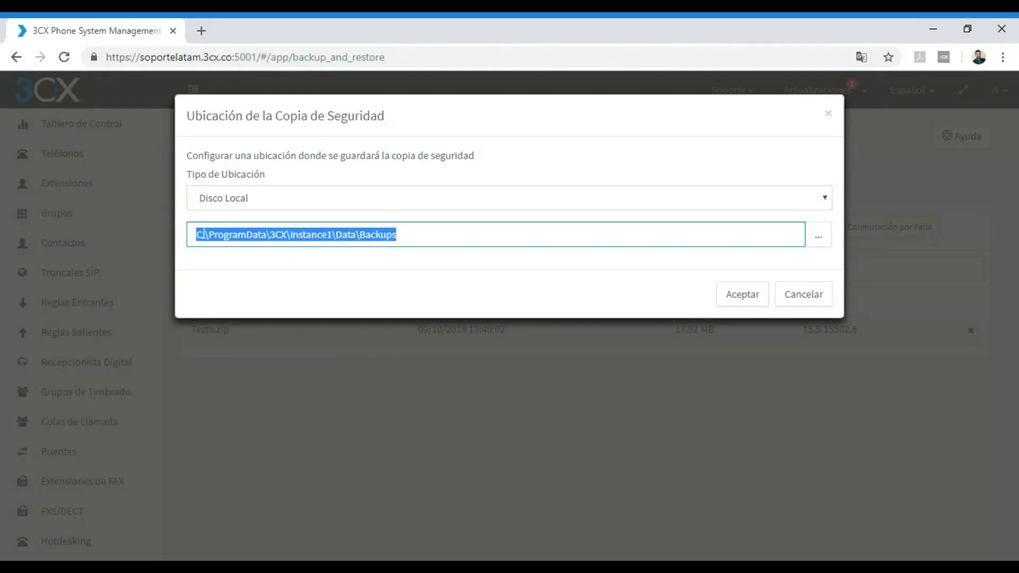
{"action": "left_click", "coordinate": [401, 271]}
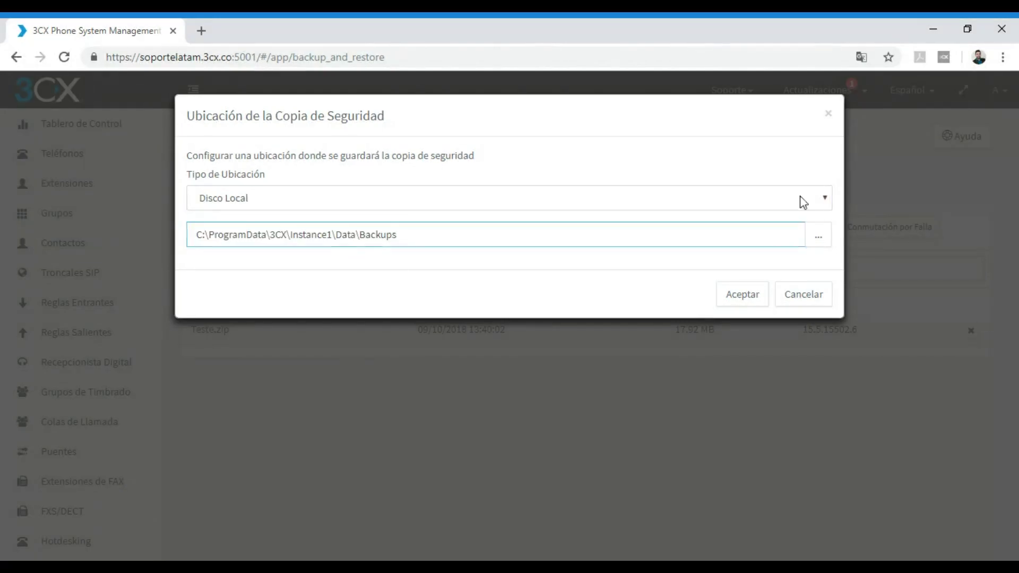
{"action": "left_click", "coordinate": [819, 241]}
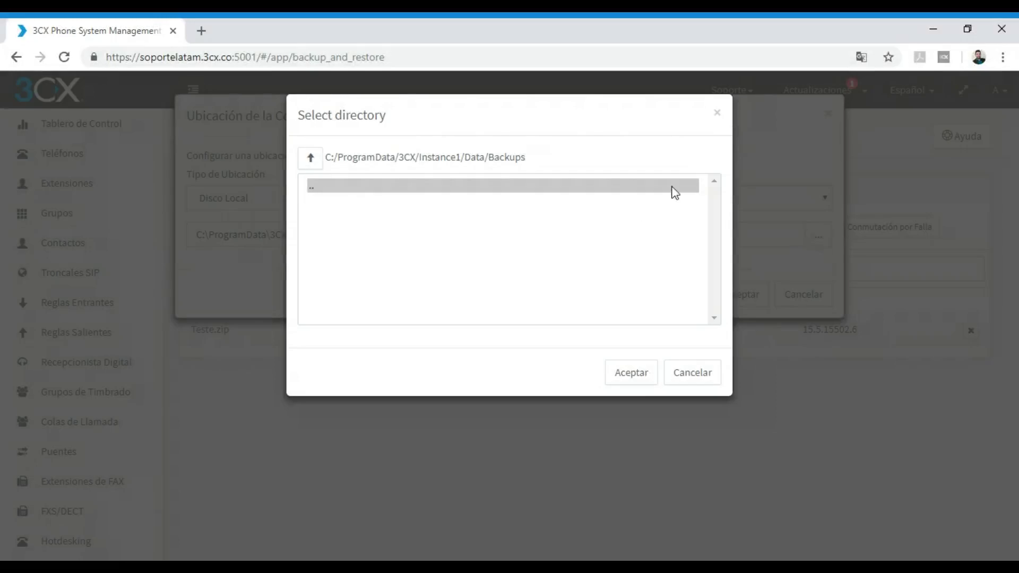
{"action": "left_click", "coordinate": [310, 190]}
{"action": "double_click", "coordinate": [310, 188]}
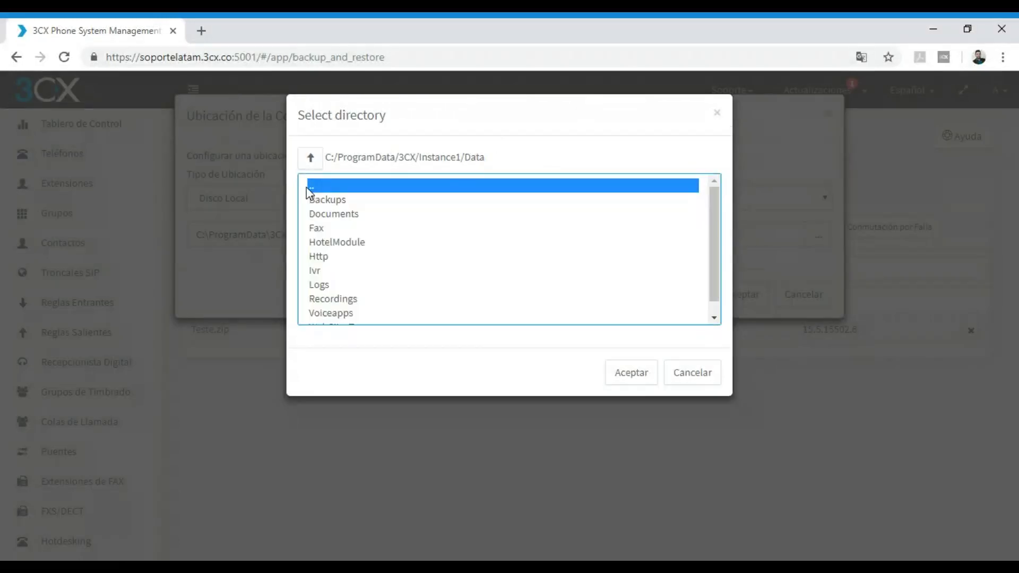
{"action": "left_click", "coordinate": [689, 376]}
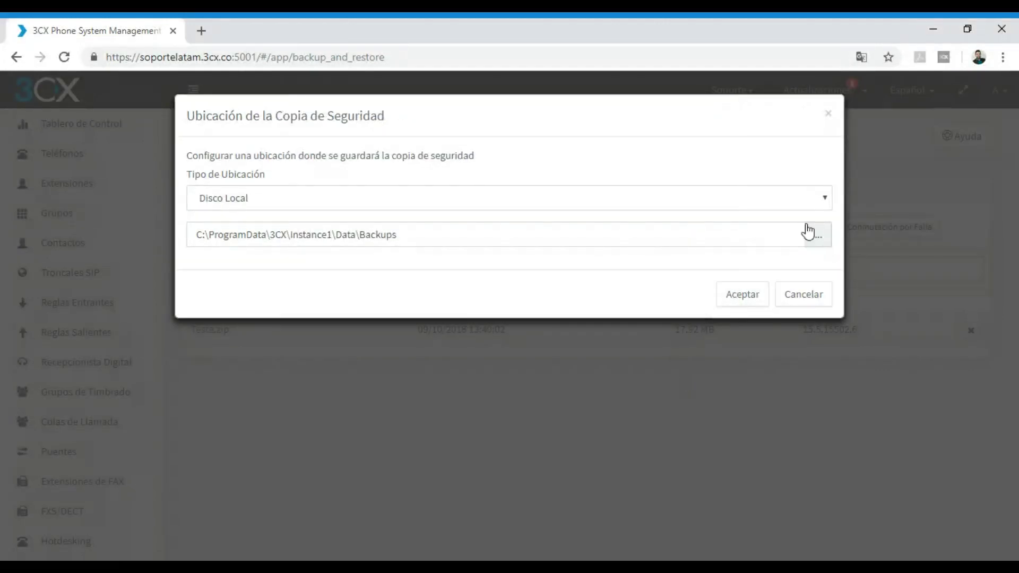
Examine the settings offered by the FTP and Google Drive backup location types, and close without saving.
{"action": "left_click", "coordinate": [281, 200]}
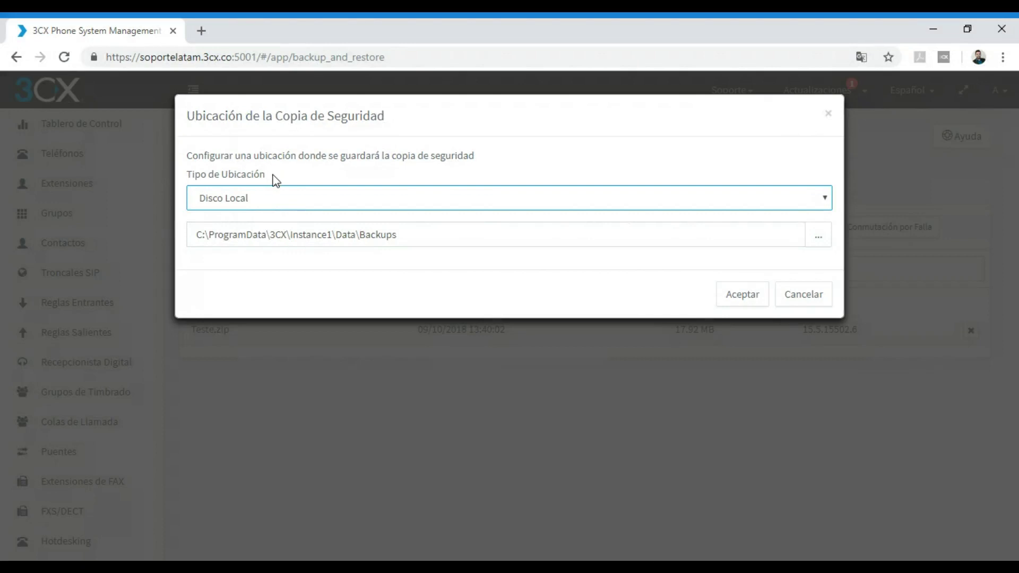
{"action": "triple_click", "coordinate": [273, 177]}
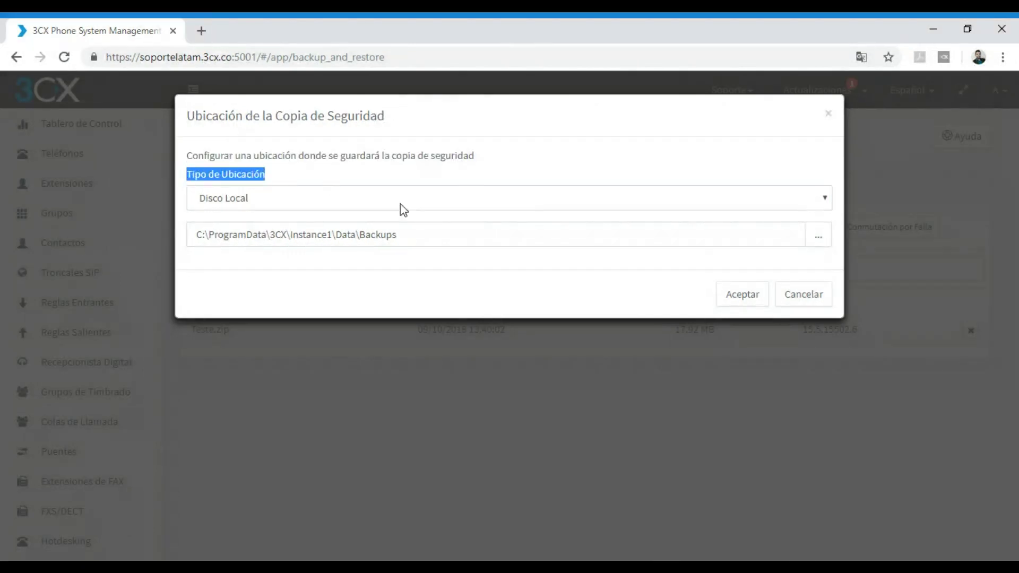
{"action": "left_click", "coordinate": [328, 208]}
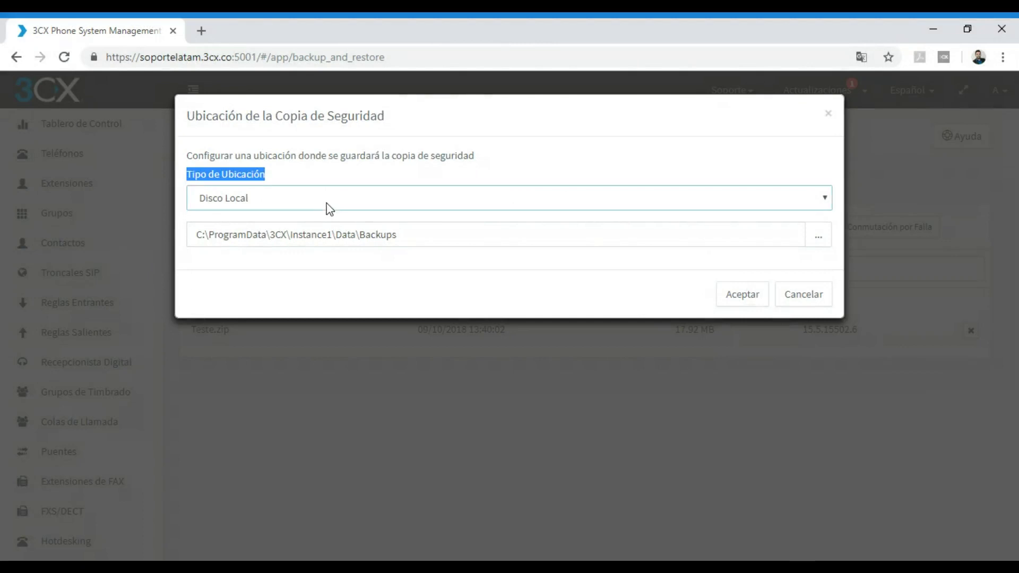
{"action": "left_click", "coordinate": [234, 243]}
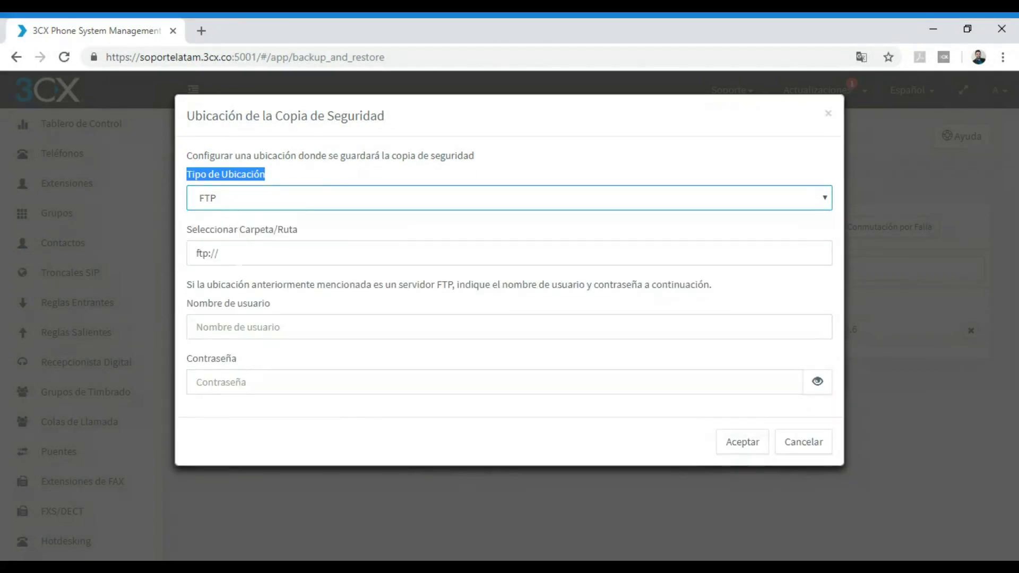
{"action": "left_click", "coordinate": [220, 253]}
{"action": "left_click", "coordinate": [197, 327]}
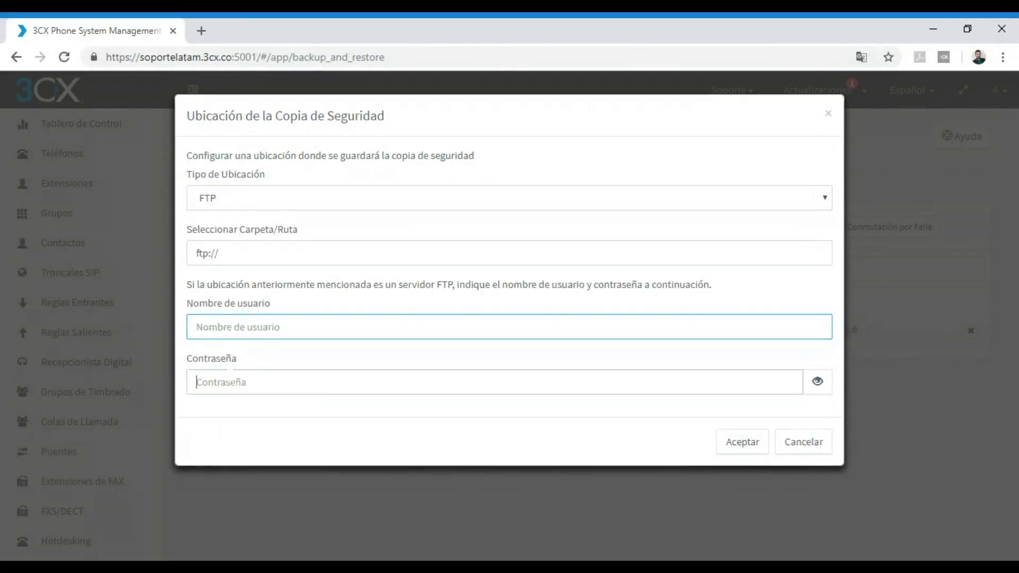
{"action": "left_click", "coordinate": [199, 382]}
{"action": "left_click", "coordinate": [264, 203]}
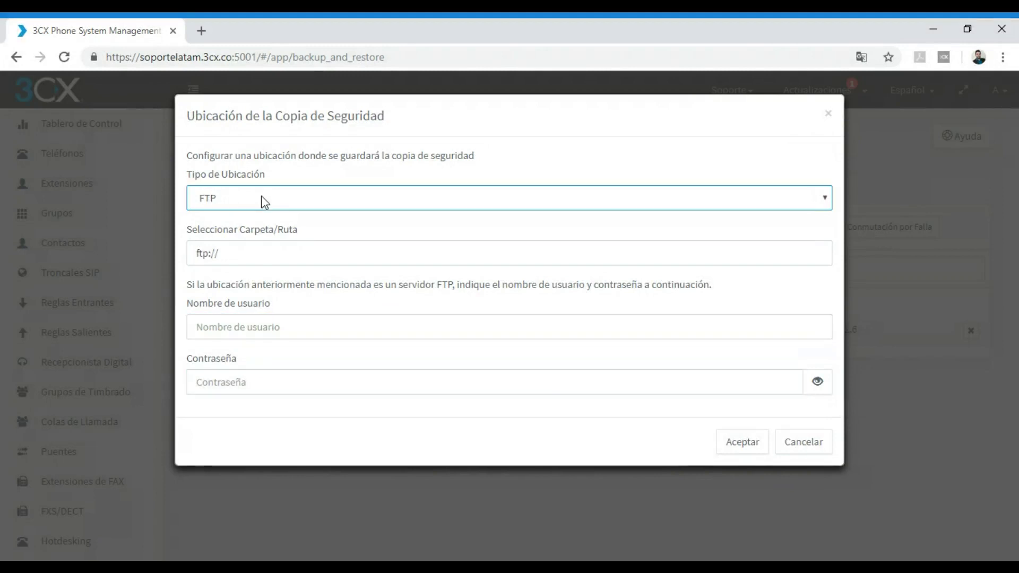
{"action": "left_click", "coordinate": [235, 253]}
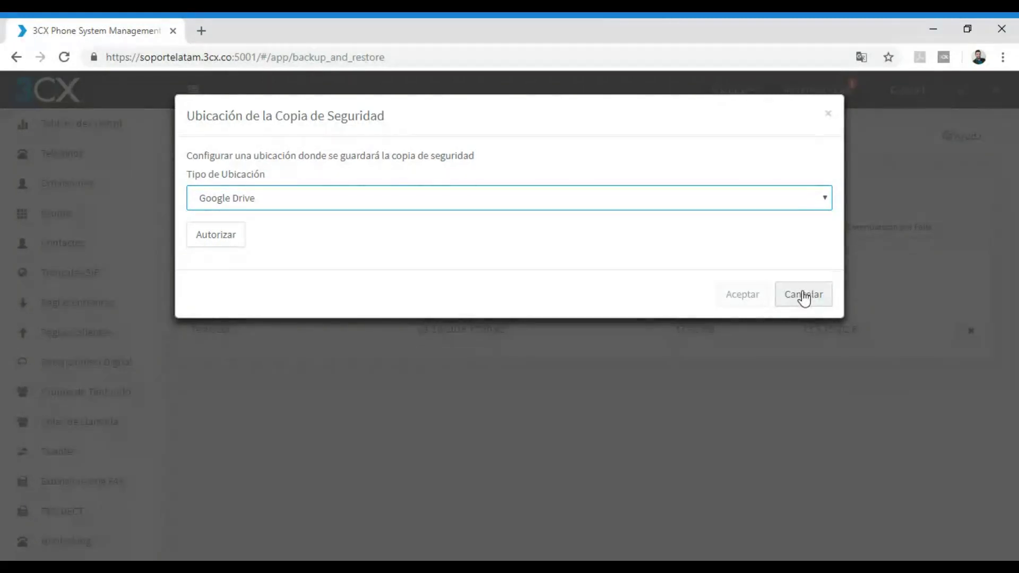
{"action": "left_click", "coordinate": [804, 297]}
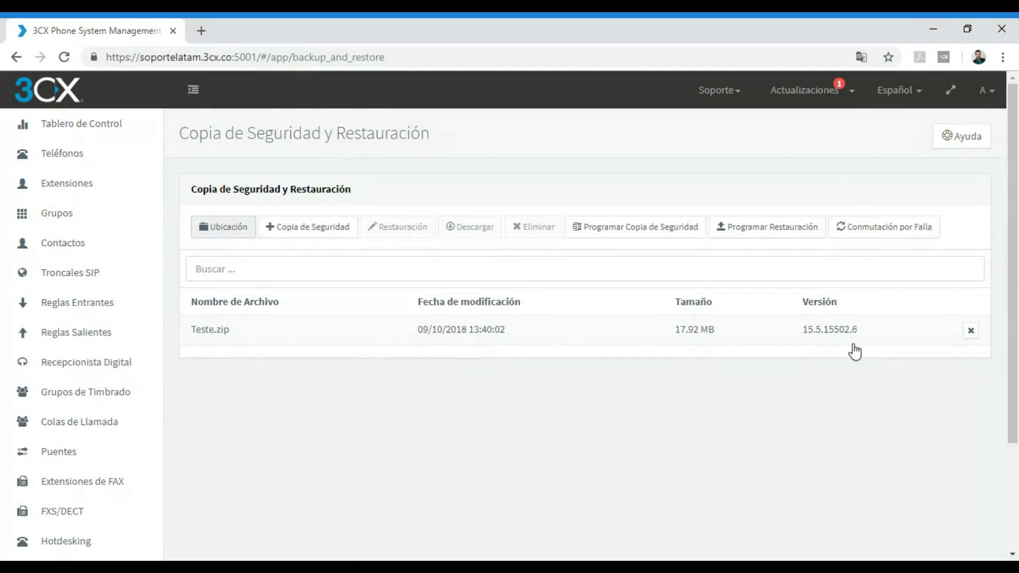
Delete the existing Teste.zip backup and confirm its removal.
{"action": "left_click", "coordinate": [463, 334]}
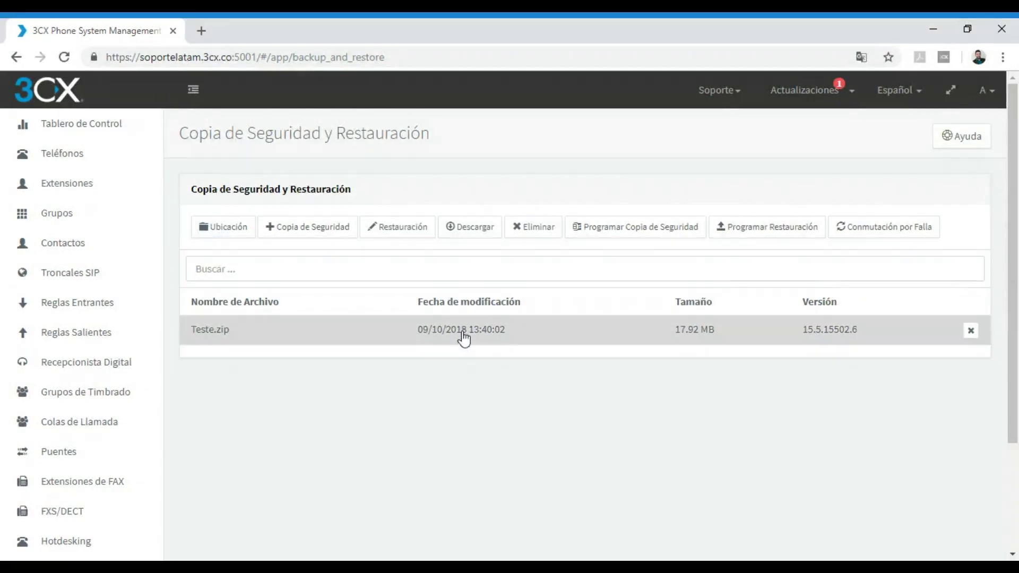
{"action": "left_click", "coordinate": [970, 332]}
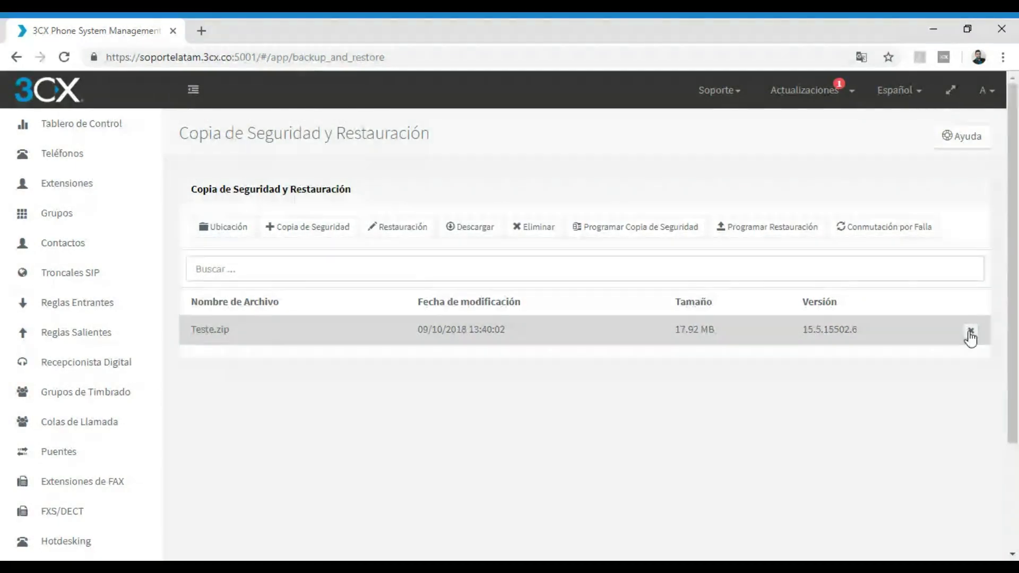
{"action": "left_click", "coordinate": [970, 331]}
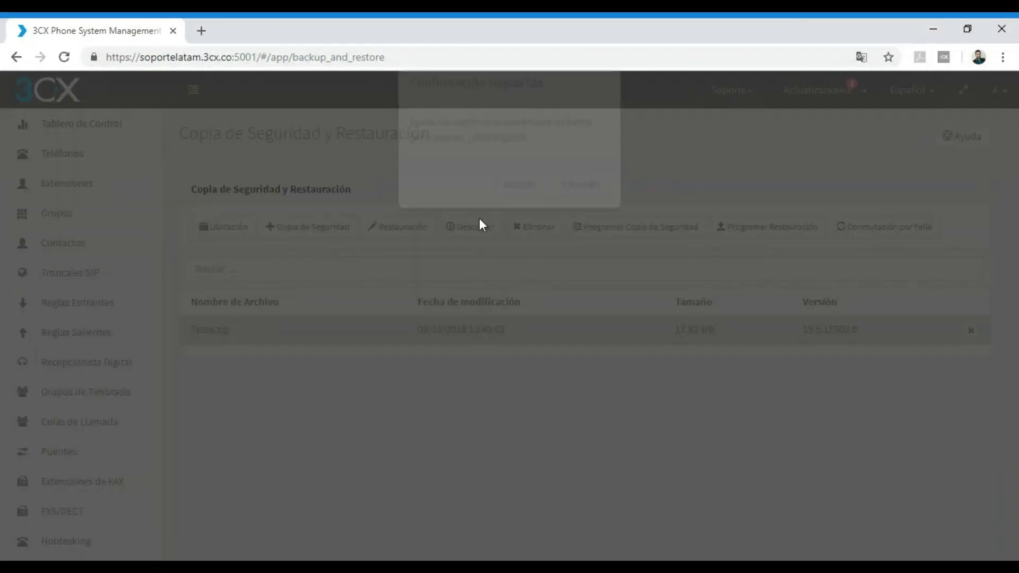
{"action": "left_click", "coordinate": [513, 217]}
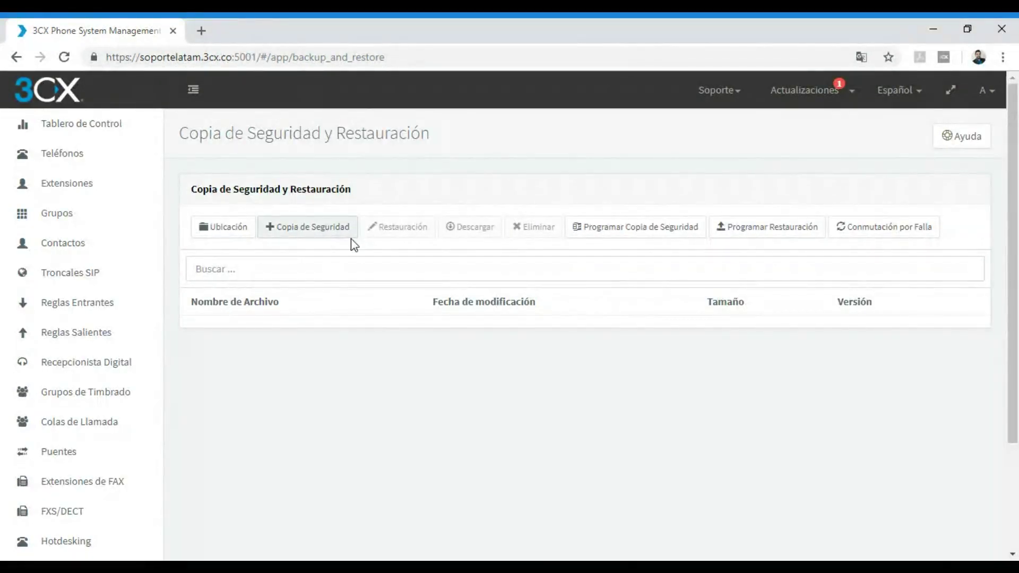
Start a new backup named Prueba1.
{"action": "left_click", "coordinate": [297, 232]}
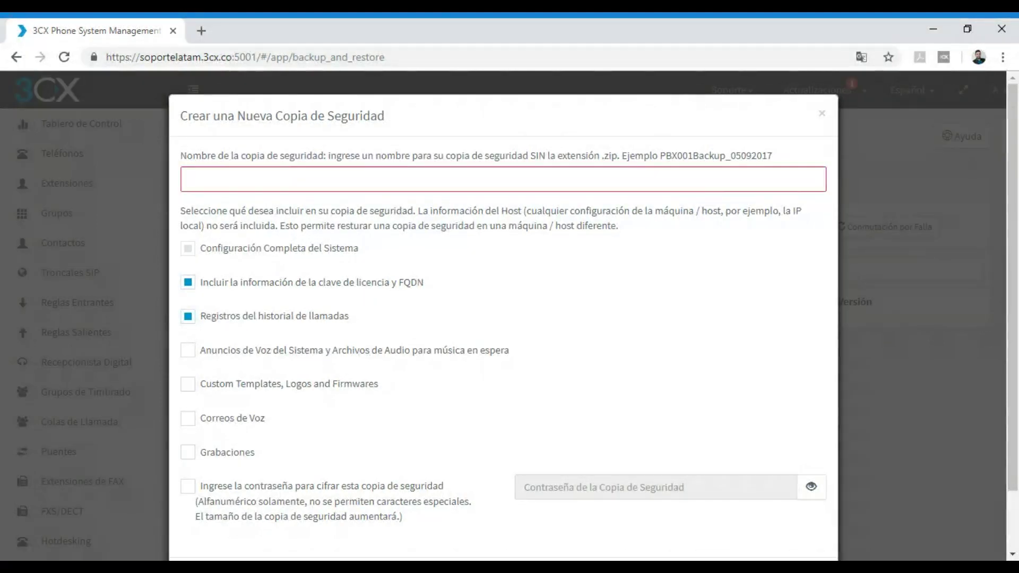
{"action": "type", "text": "rueba1"}
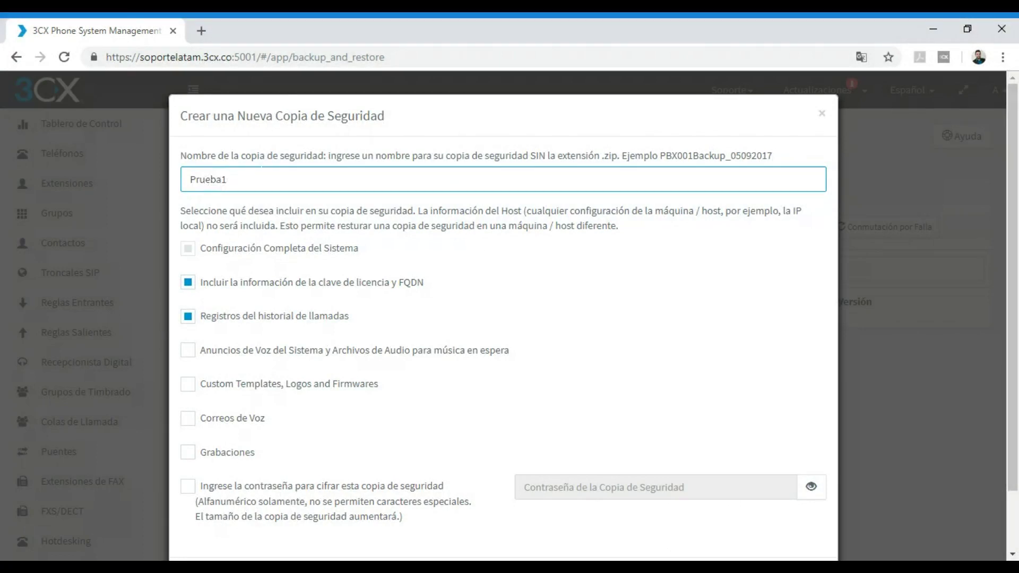
{"action": "left_click", "coordinate": [264, 226]}
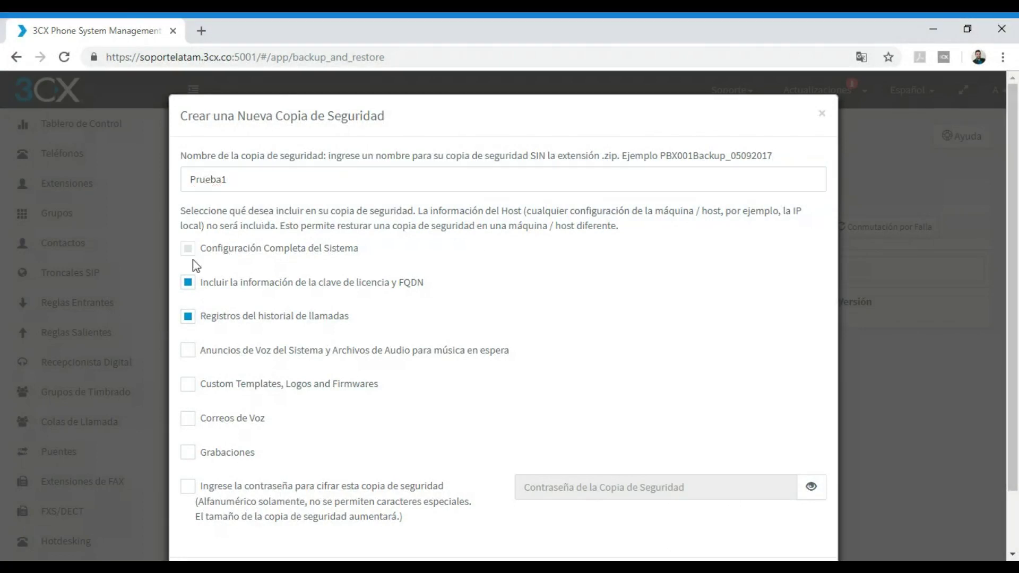
{"action": "left_click_drag", "start_coordinate": [204, 252], "coordinate": [361, 252]}
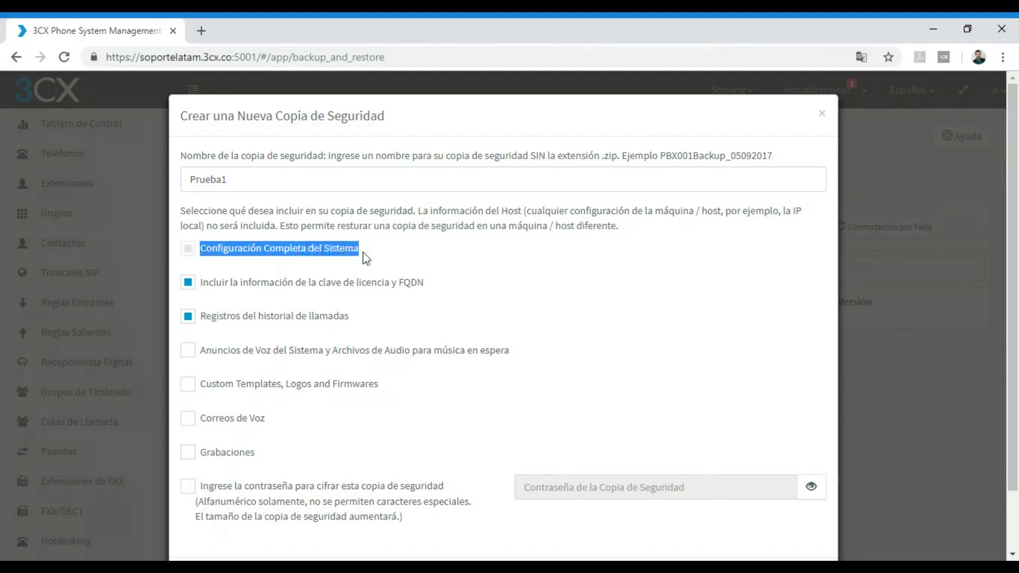
{"action": "left_click", "coordinate": [188, 256]}
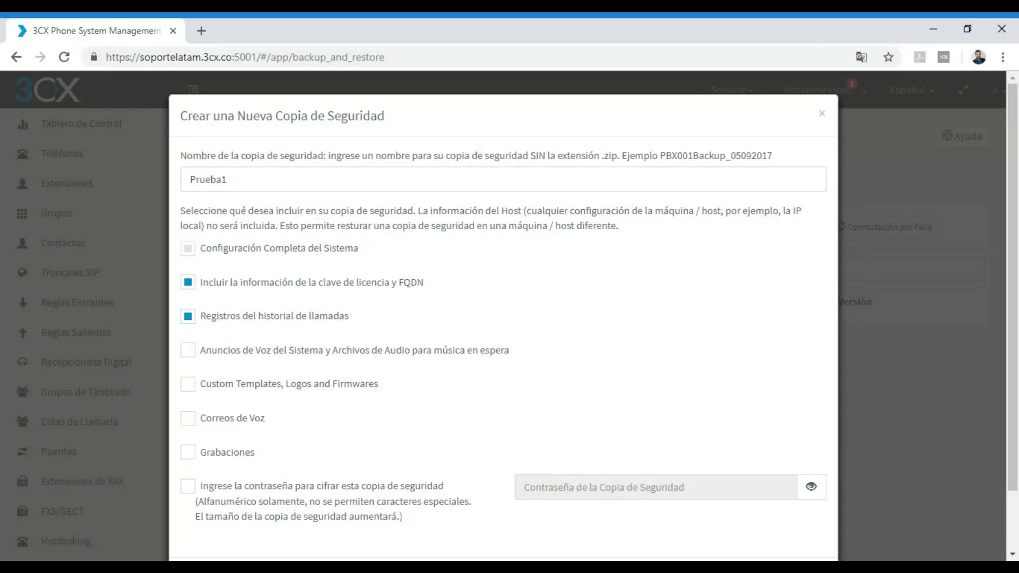
Exclude the licence key and FQDN information and the call history records from the Prueba1 backup.
{"action": "left_click", "coordinate": [189, 284]}
{"action": "left_click", "coordinate": [189, 318]}
{"action": "left_click_drag", "start_coordinate": [200, 284], "coordinate": [425, 285]}
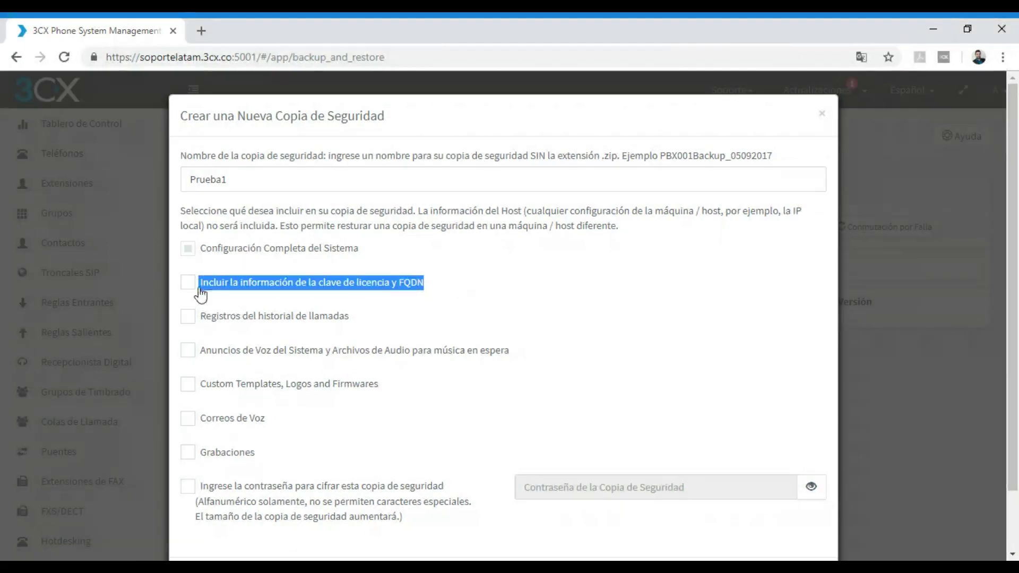
{"action": "left_click", "coordinate": [189, 282]}
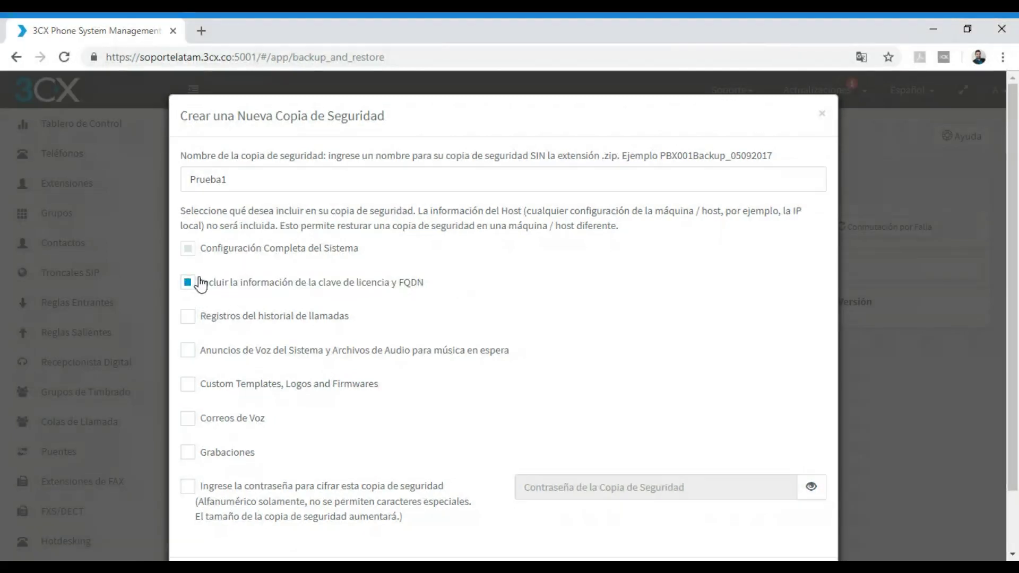
{"action": "left_click_drag", "start_coordinate": [209, 287], "coordinate": [423, 285]}
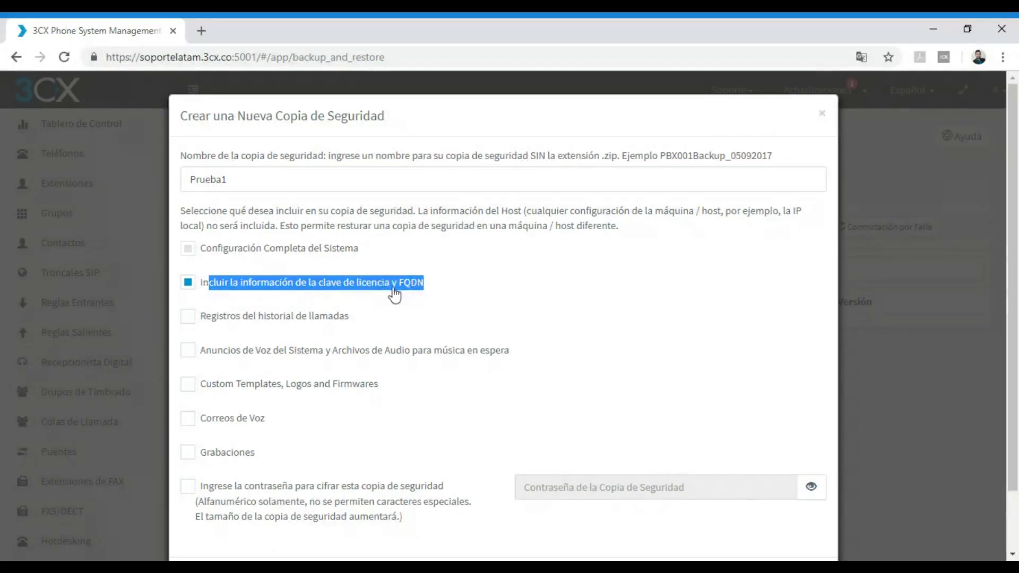
{"action": "left_click", "coordinate": [187, 285]}
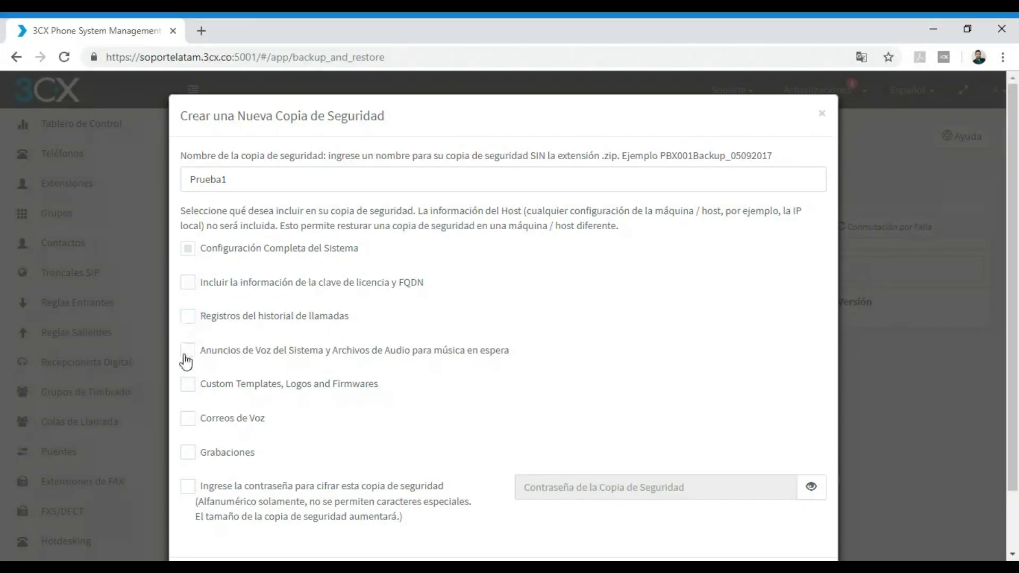
Try the backup inclusion options for voice announcements and hold music, custom templates, voicemails and recordings.
{"action": "left_click", "coordinate": [186, 350]}
{"action": "left_click", "coordinate": [187, 352]}
{"action": "left_click", "coordinate": [186, 423]}
{"action": "left_click", "coordinate": [186, 390]}
{"action": "left_click", "coordinate": [186, 390]}
{"action": "left_click", "coordinate": [187, 420]}
{"action": "left_click", "coordinate": [190, 461]}
{"action": "scroll", "coordinate": [190, 461], "scroll_direction": "down", "scroll_amount": 2}
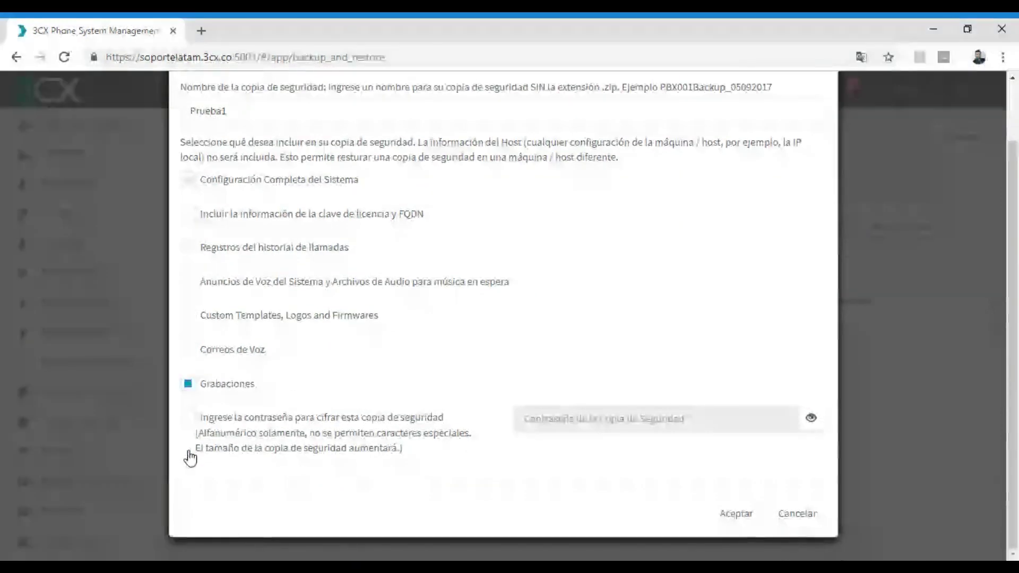
Enable password encryption for the Prueba1 backup and leave the recordings out of it.
{"action": "left_click", "coordinate": [188, 418]}
{"action": "left_click", "coordinate": [188, 385]}
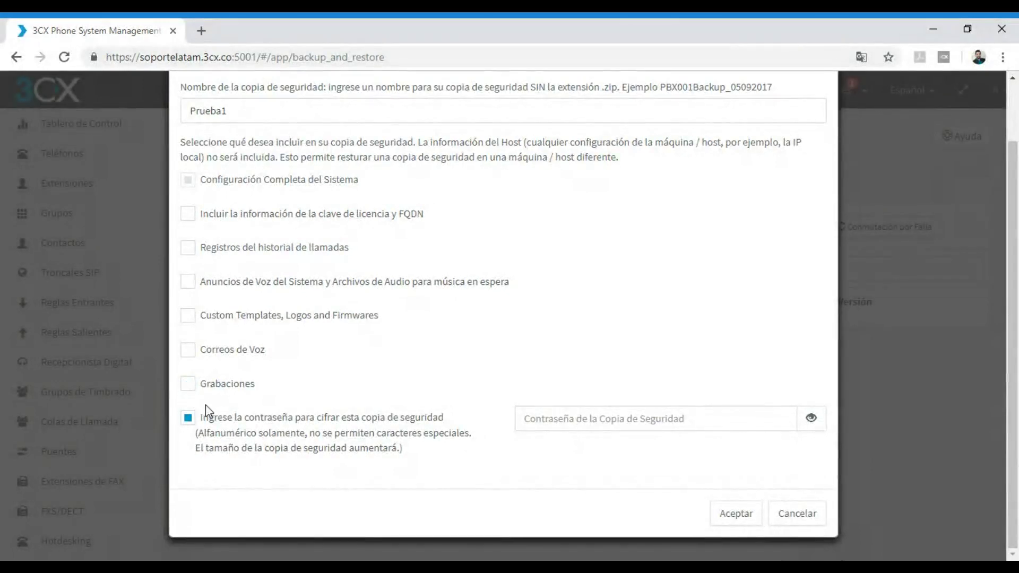
{"action": "left_click_drag", "start_coordinate": [201, 420], "coordinate": [323, 420]}
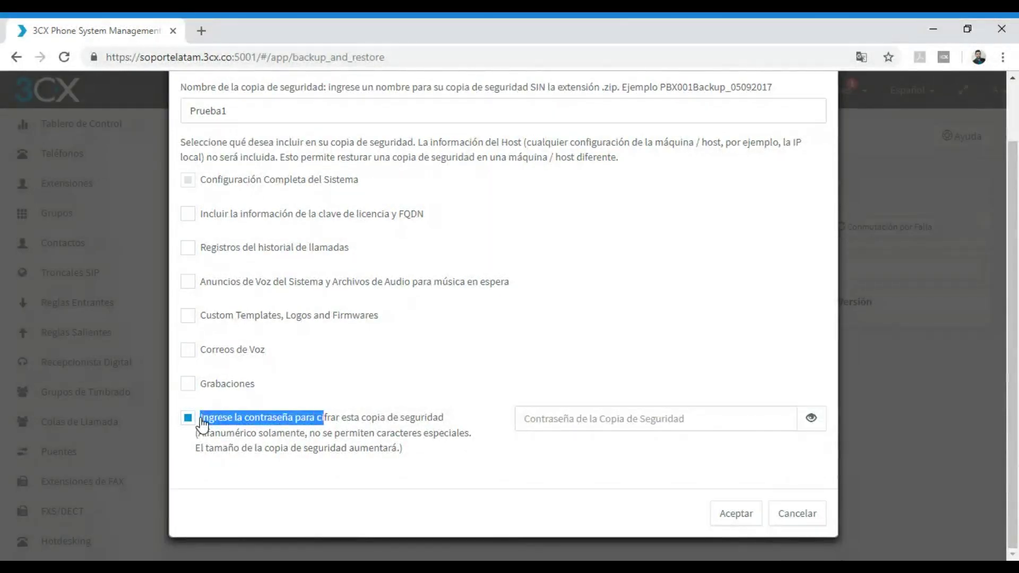
{"action": "key", "text": "shift+Right"}
{"action": "key", "text": "shift+Right"}
{"action": "key", "text": "shift+Right"}
{"action": "key", "text": "shift+Right"}
{"action": "key", "text": "shift+Right"}
{"action": "key", "text": "shift+Right"}
{"action": "key", "text": "shift+Right"}
{"action": "key", "text": "shift+Right"}
{"action": "key", "text": "shift+Right"}
{"action": "key", "text": "shift+Right"}
{"action": "key", "text": "shift+Right"}
{"action": "key", "text": "shift+Right"}
{"action": "key", "text": "shift+Right"}
{"action": "key", "text": "shift+Right"}
{"action": "key", "text": "shift+Right"}
{"action": "key", "text": "shift+Right"}
{"action": "key", "text": "shift+Right"}
{"action": "key", "text": "shift+Right"}
{"action": "key", "text": "shift+Right"}
{"action": "key", "text": "shift+Right"}
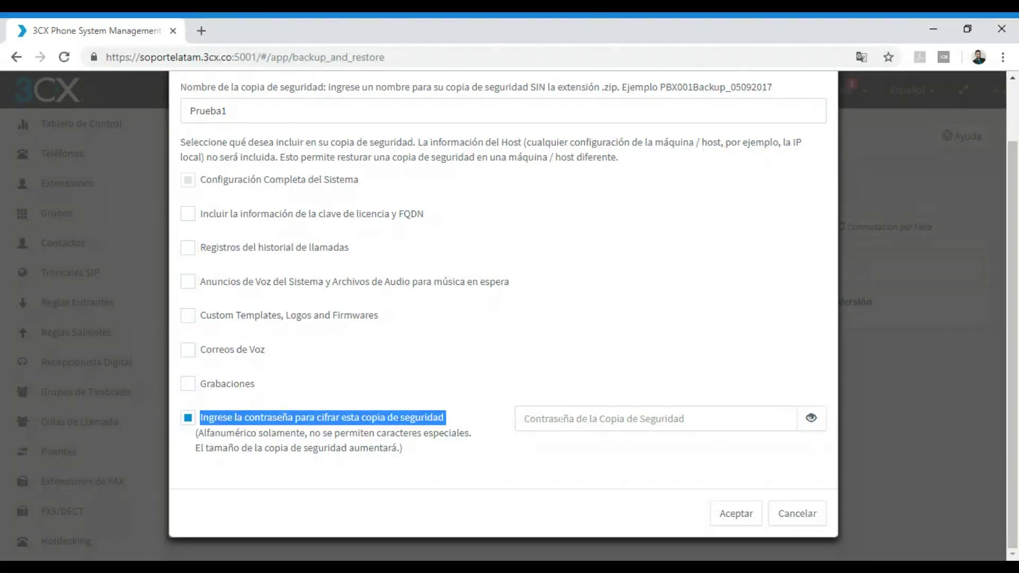
Enter the encryption password for the backup, reveal it for checking, and start the backup.
{"action": "left_click", "coordinate": [525, 418]}
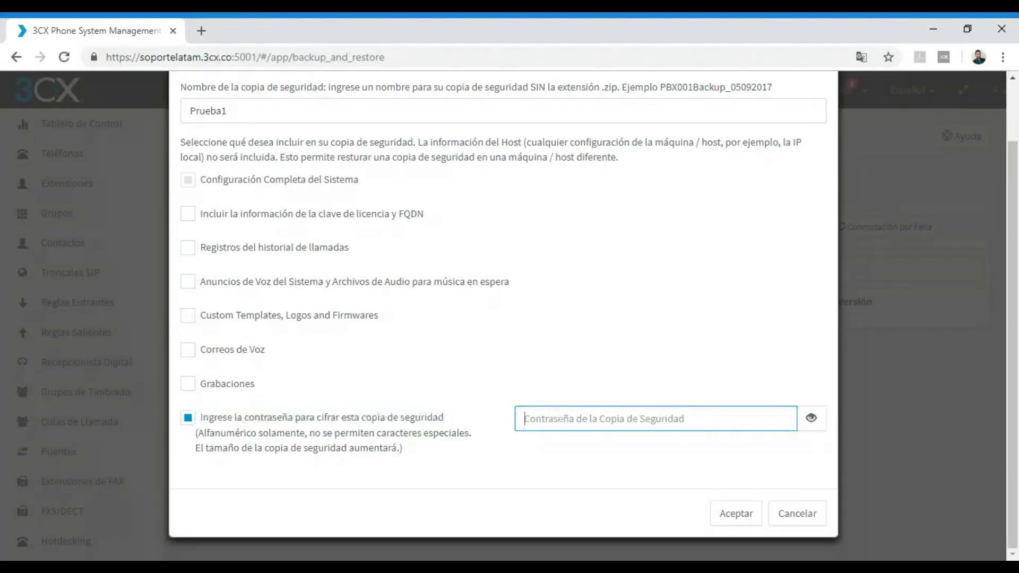
{"action": "type", "text": "••"}
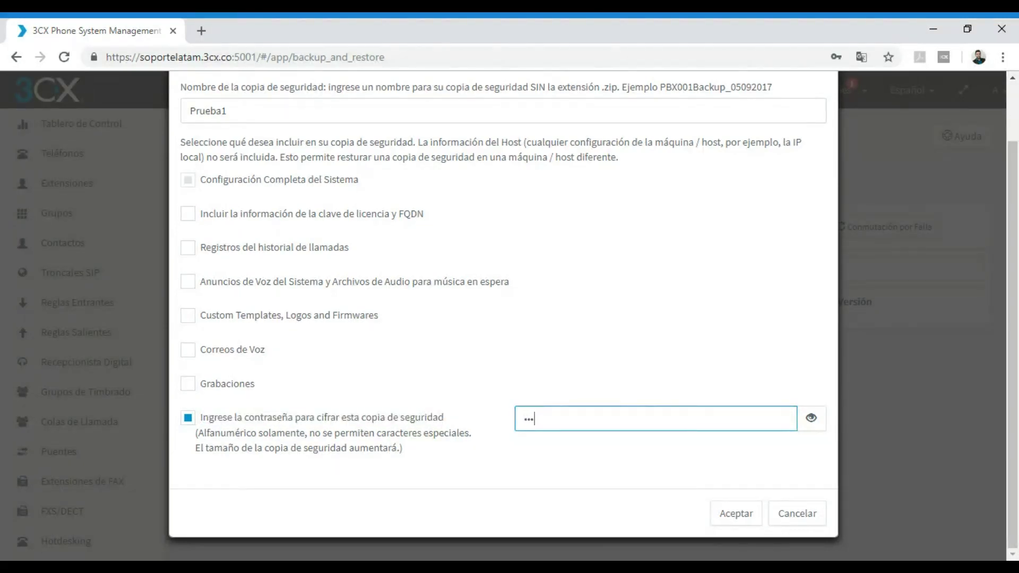
{"action": "type", "text": "••••••••••"}
{"action": "left_click", "coordinate": [807, 422]}
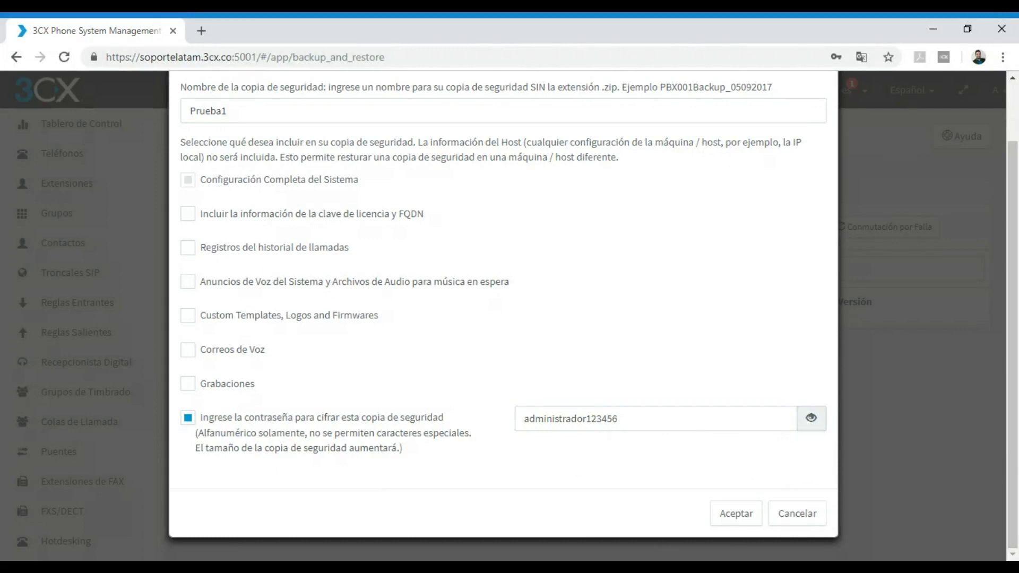
{"action": "left_click", "coordinate": [750, 514]}
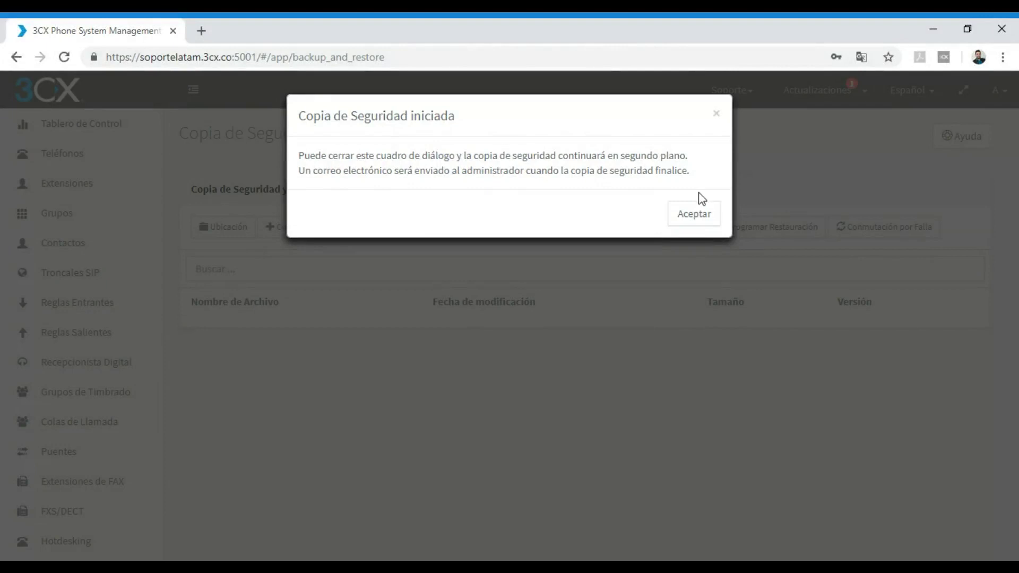
{"action": "left_click", "coordinate": [701, 214]}
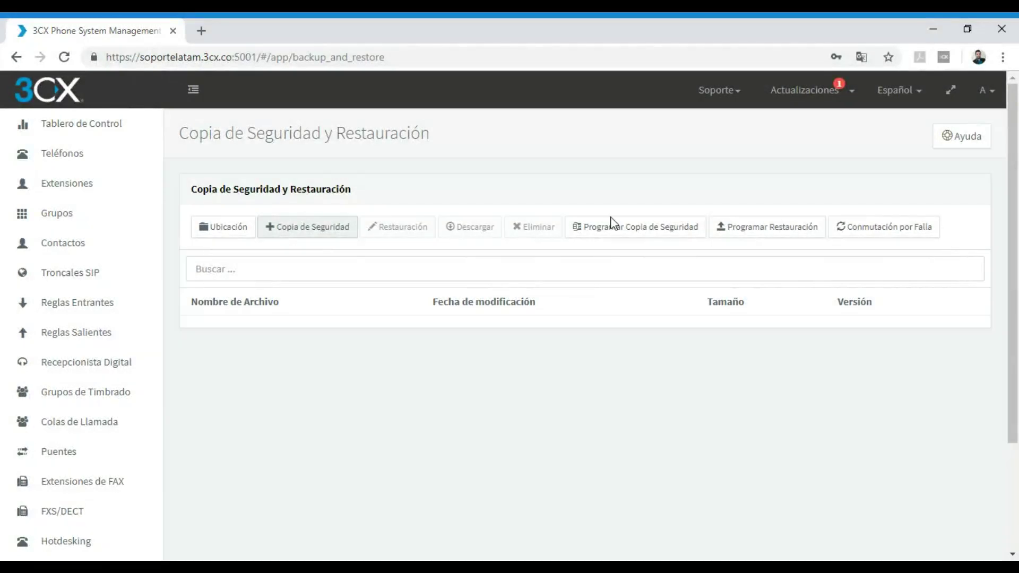
Refresh the backup list by leaving and reopening the backup page, and download the Prueba1.zip backup.
{"action": "left_click", "coordinate": [95, 432]}
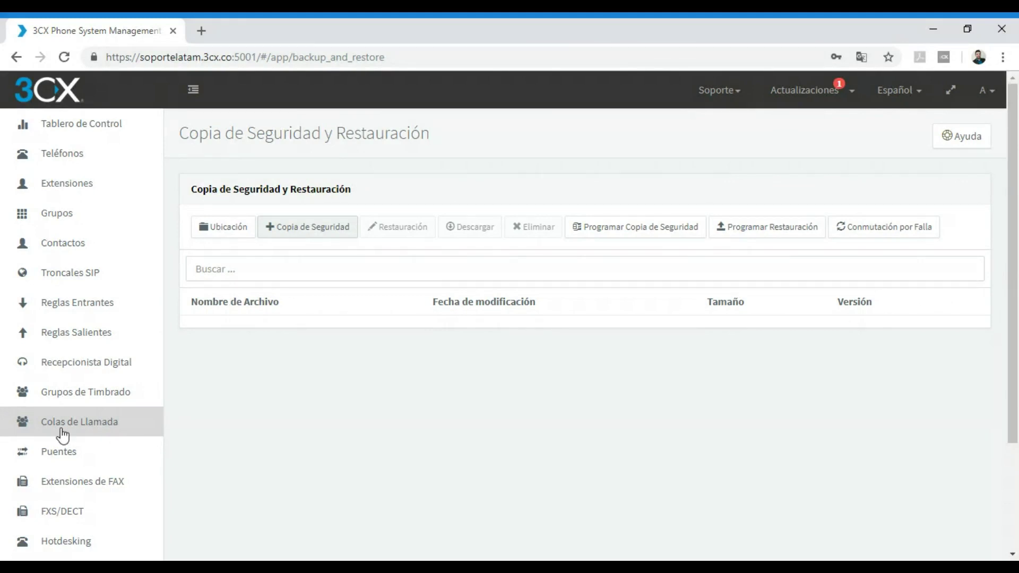
{"action": "left_click", "coordinate": [77, 478]}
{"action": "scroll", "coordinate": [88, 451], "scroll_direction": "down", "scroll_amount": 3}
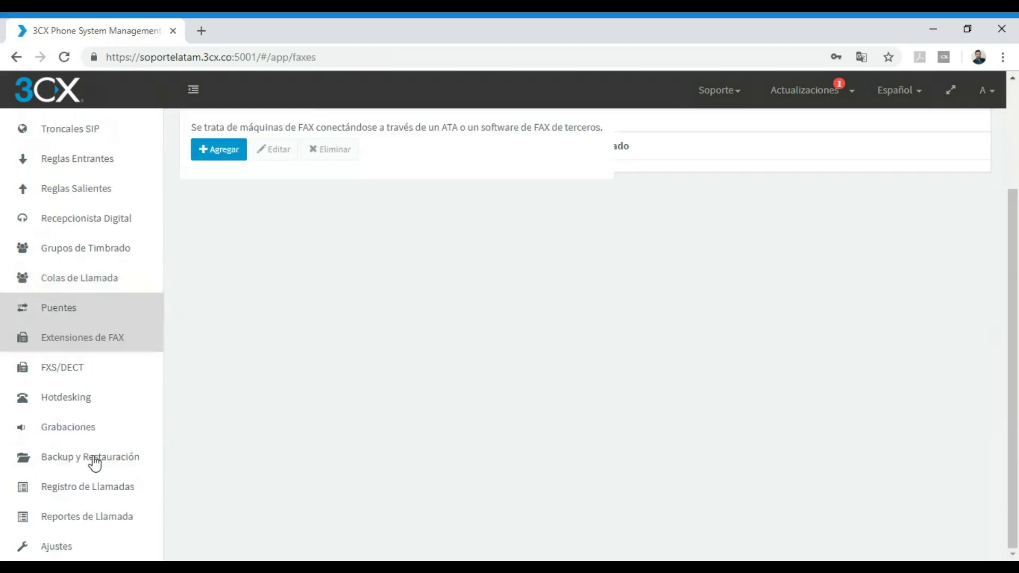
{"action": "left_click", "coordinate": [93, 459]}
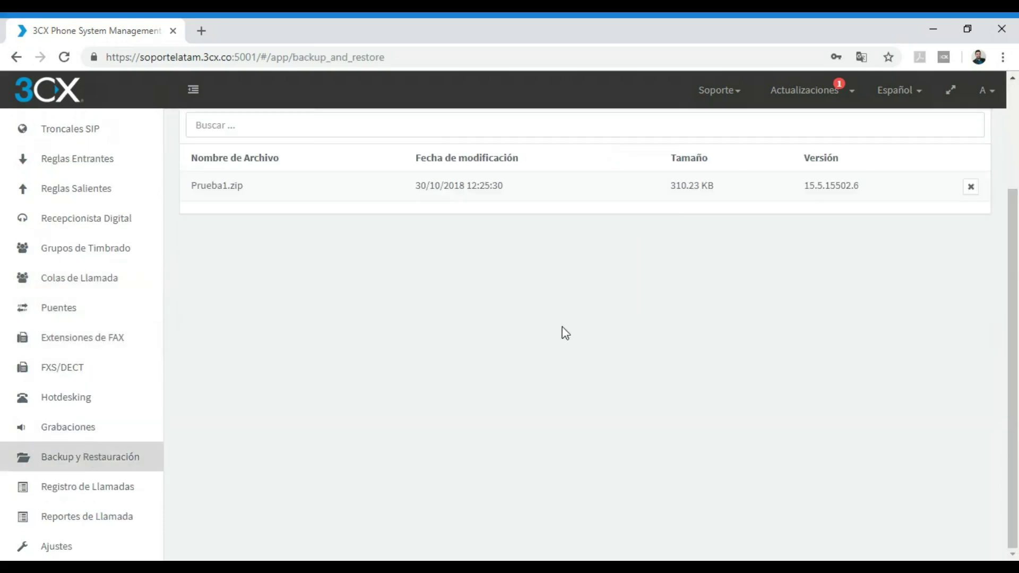
{"action": "scroll", "coordinate": [247, 219], "scroll_direction": "up", "scroll_amount": 3}
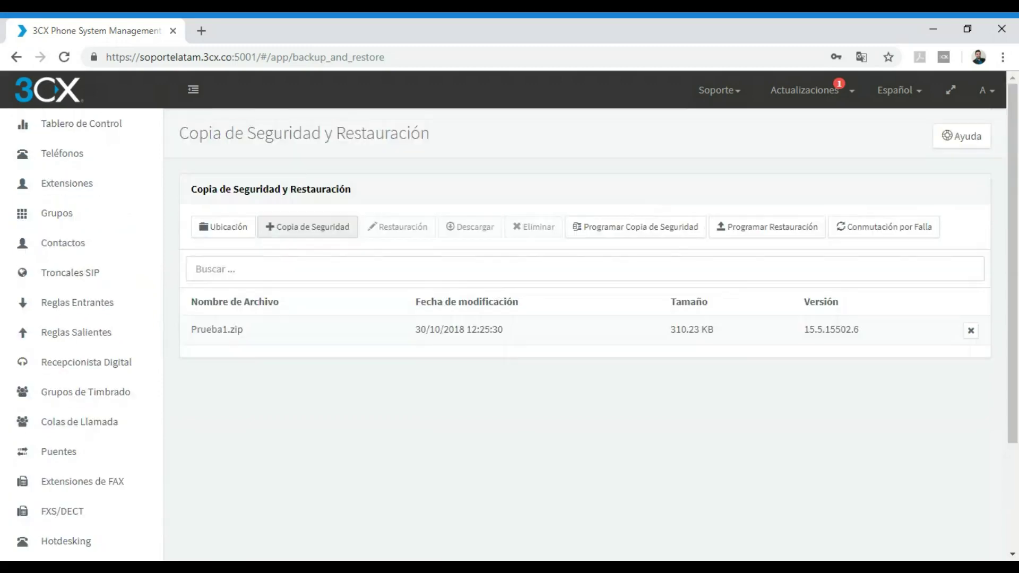
{"action": "left_click", "coordinate": [245, 335]}
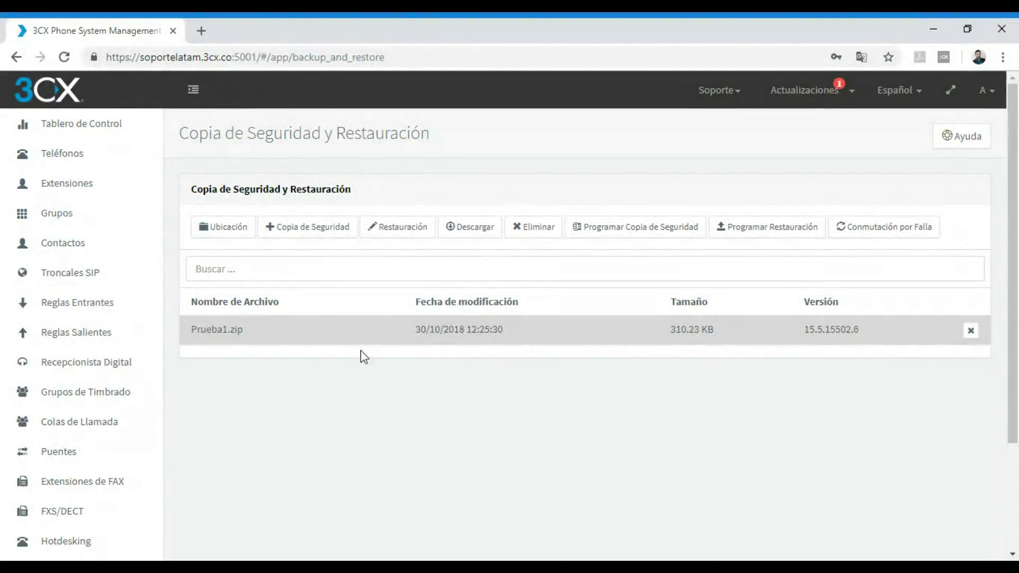
{"action": "left_click", "coordinate": [485, 227]}
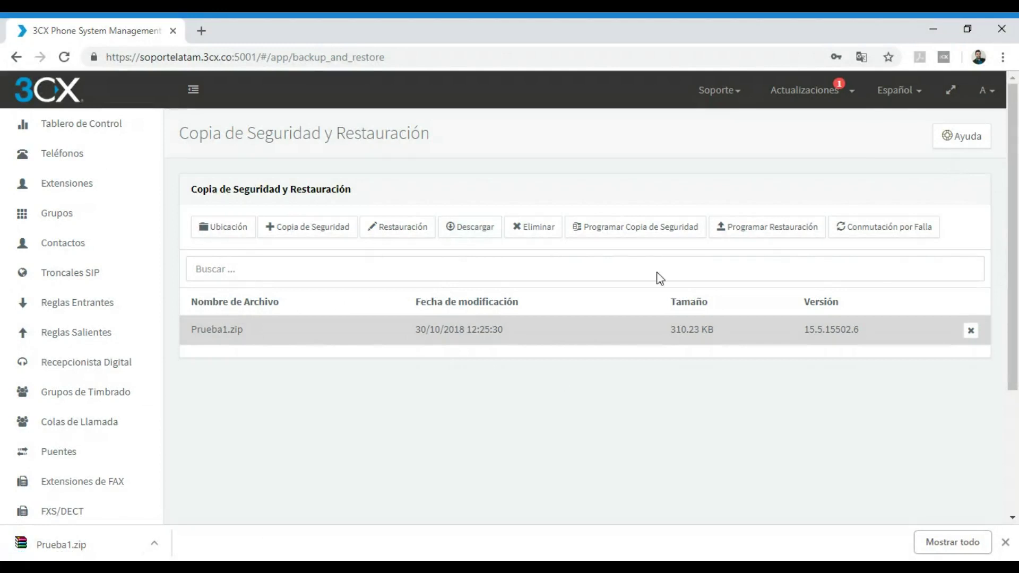
{"action": "left_click", "coordinate": [412, 234]}
Delete extension 101 from the extensions list and confirm its removal.
{"action": "left_click", "coordinate": [87, 187]}
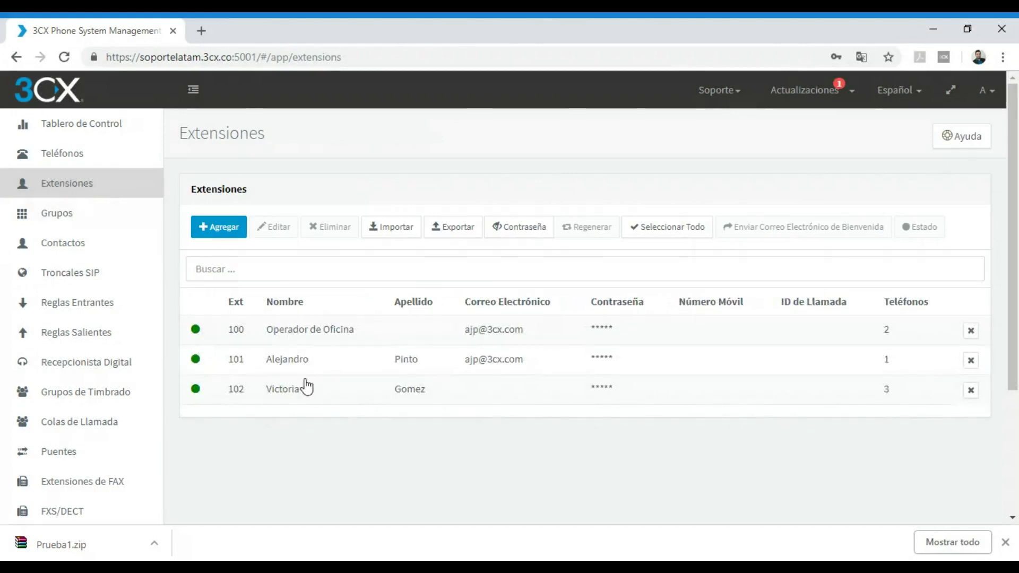
{"action": "left_click", "coordinate": [287, 359]}
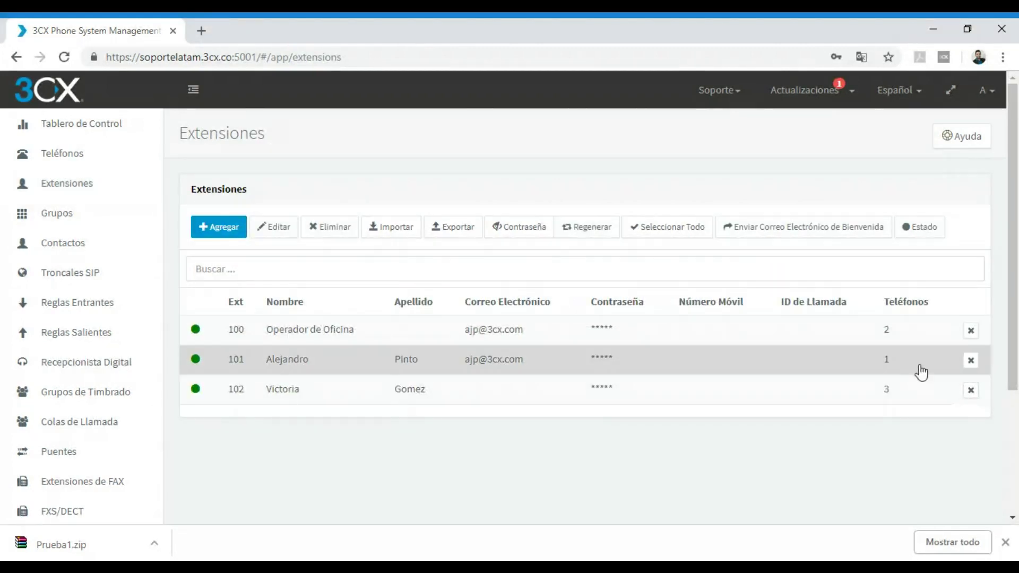
{"action": "left_click", "coordinate": [971, 361]}
{"action": "left_click", "coordinate": [513, 218]}
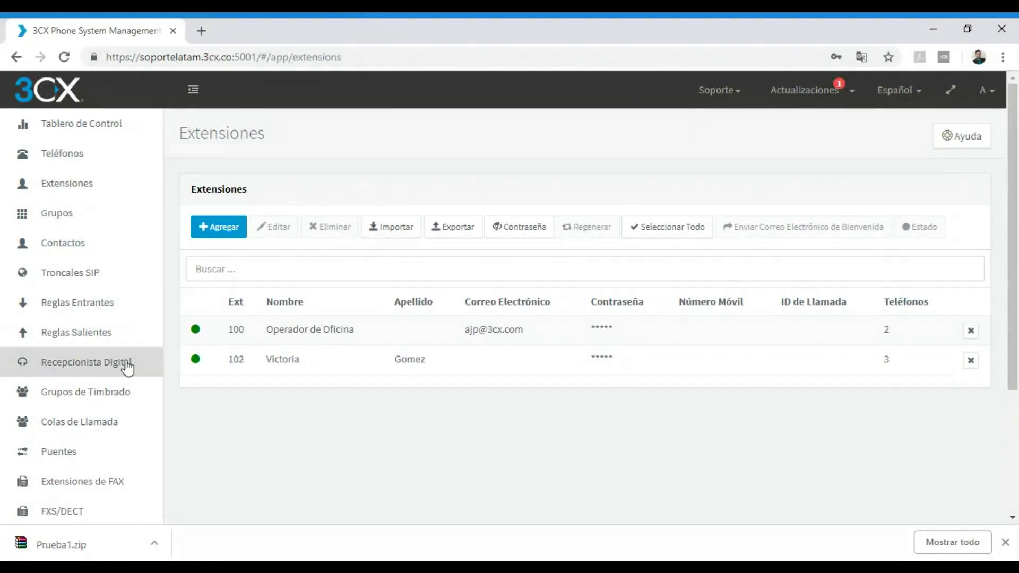
Return to the backup list, select Prueba1.zip, and check its version and modification date.
{"action": "scroll", "coordinate": [120, 379], "scroll_direction": "down", "scroll_amount": 4}
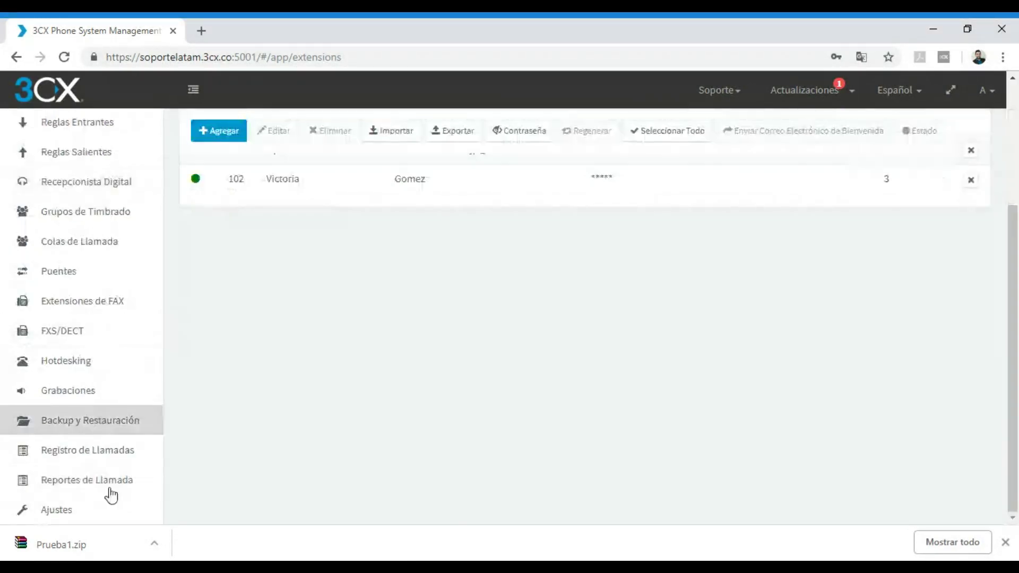
{"action": "left_click", "coordinate": [111, 430]}
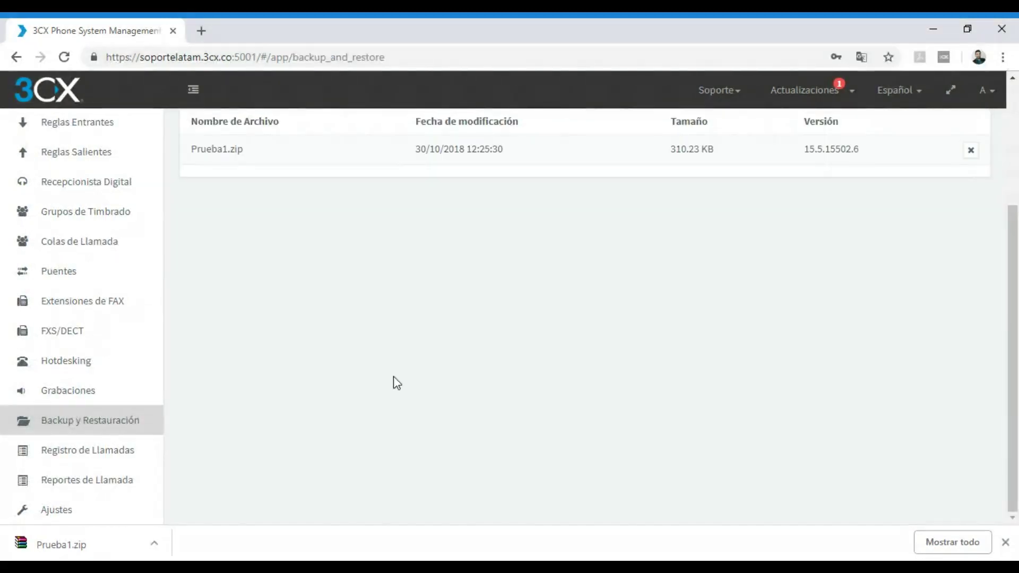
{"action": "scroll", "coordinate": [394, 372], "scroll_direction": "up", "scroll_amount": 4}
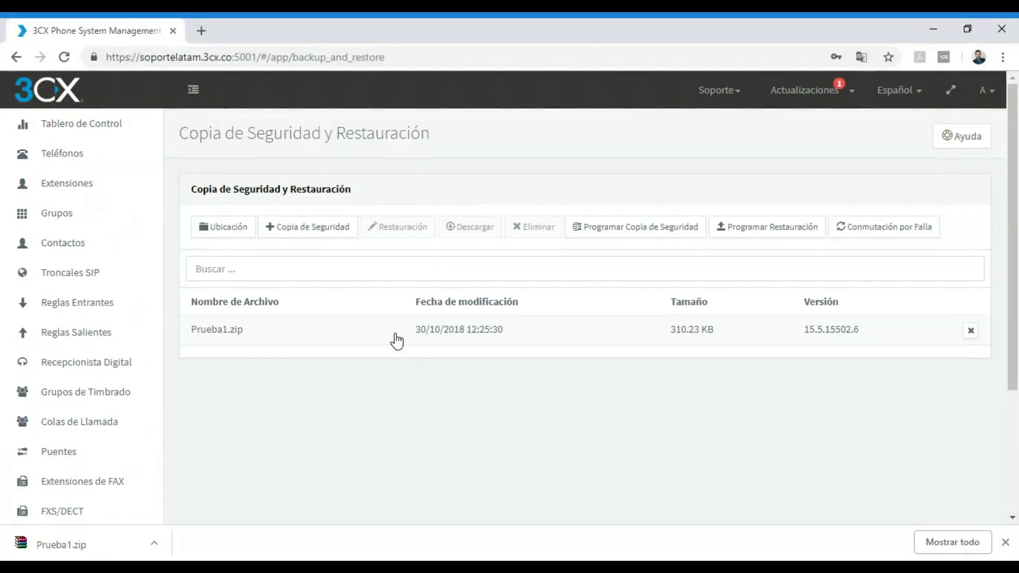
{"action": "left_click", "coordinate": [396, 335]}
{"action": "left_click_drag", "start_coordinate": [851, 332], "coordinate": [859, 334]}
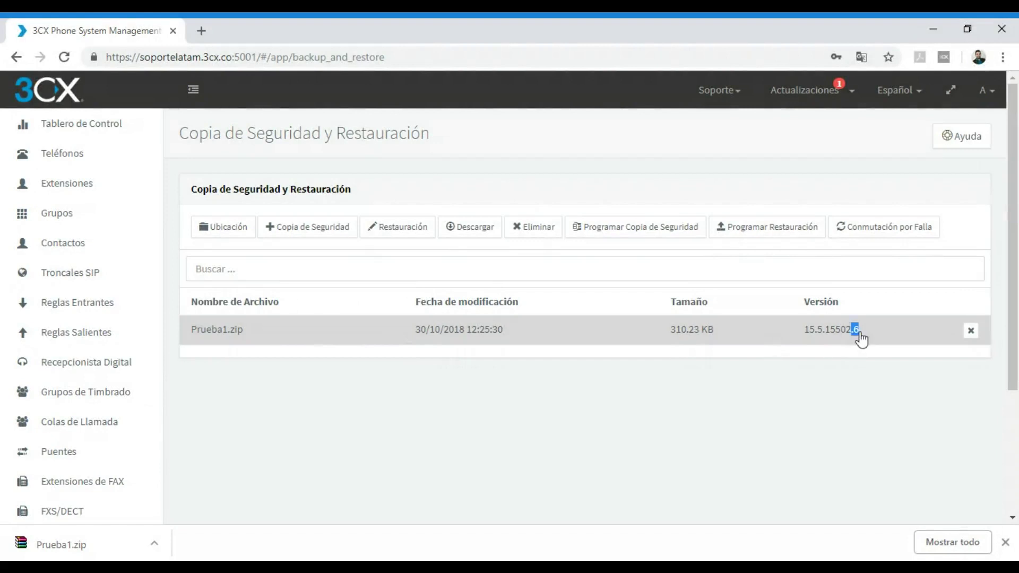
{"action": "double_click", "coordinate": [860, 335]}
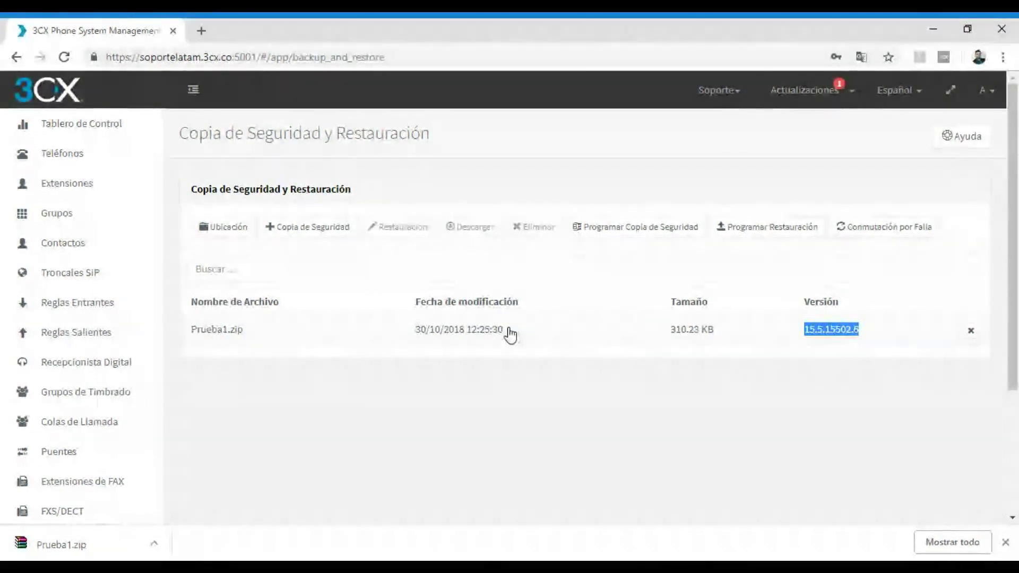
{"action": "left_click_drag", "start_coordinate": [511, 335], "coordinate": [388, 329]}
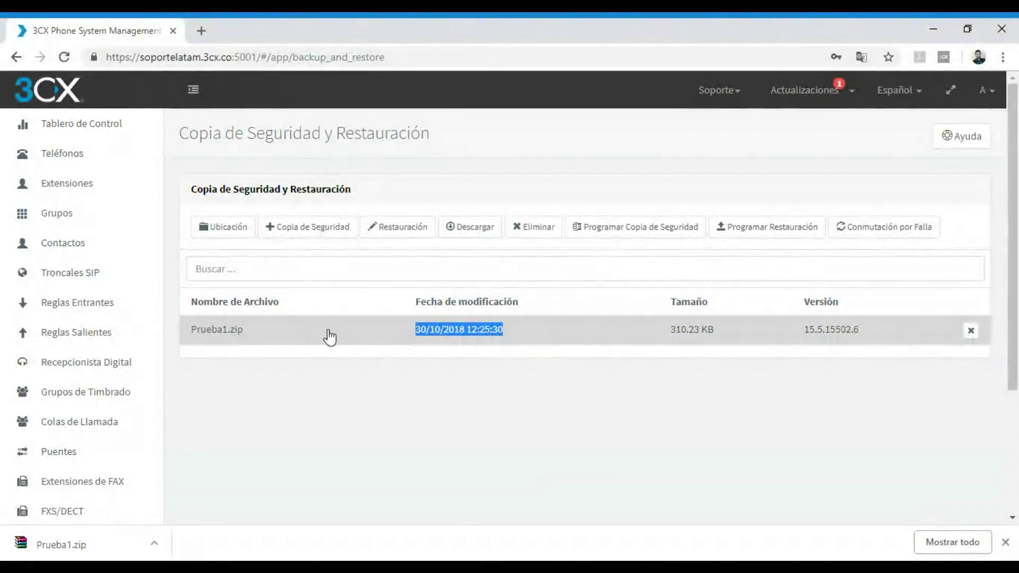
Restore the selected Prueba1.zip backup, entering its encryption password and checking it before confirming.
{"action": "left_click", "coordinate": [397, 229]}
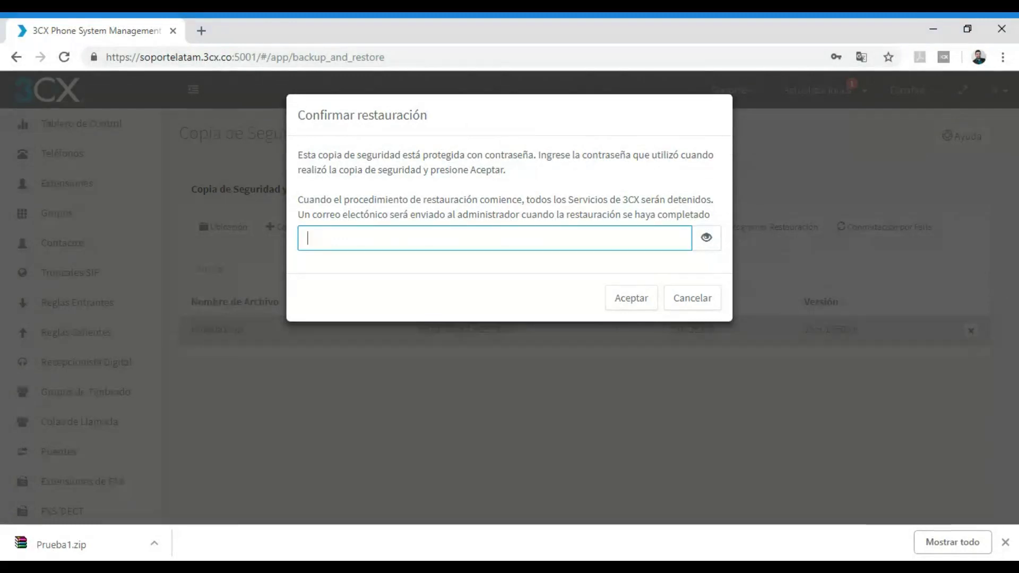
{"action": "type", "text": "••••••••••••••••••••"}
{"action": "left_click", "coordinate": [707, 238]}
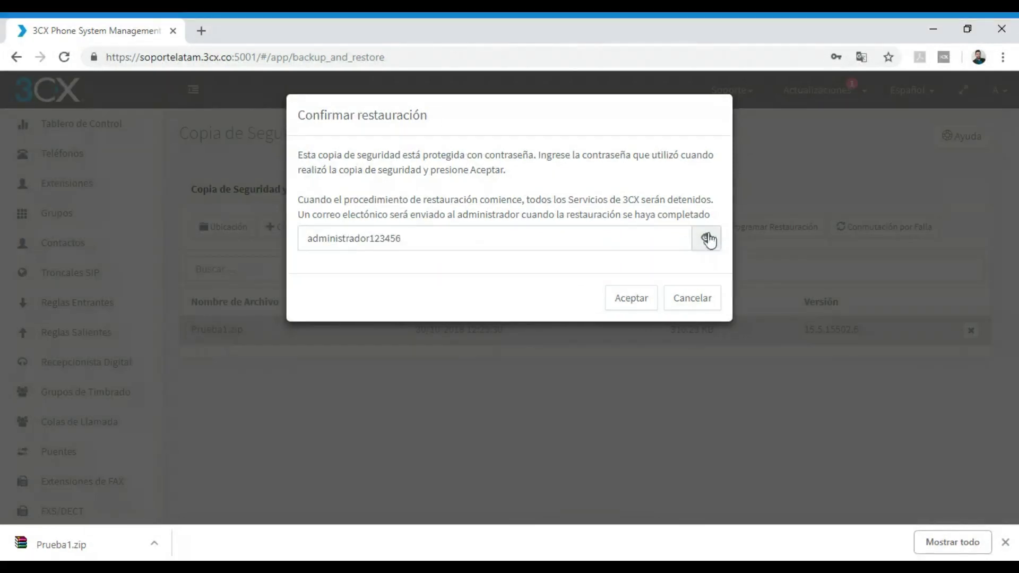
{"action": "left_click", "coordinate": [707, 237]}
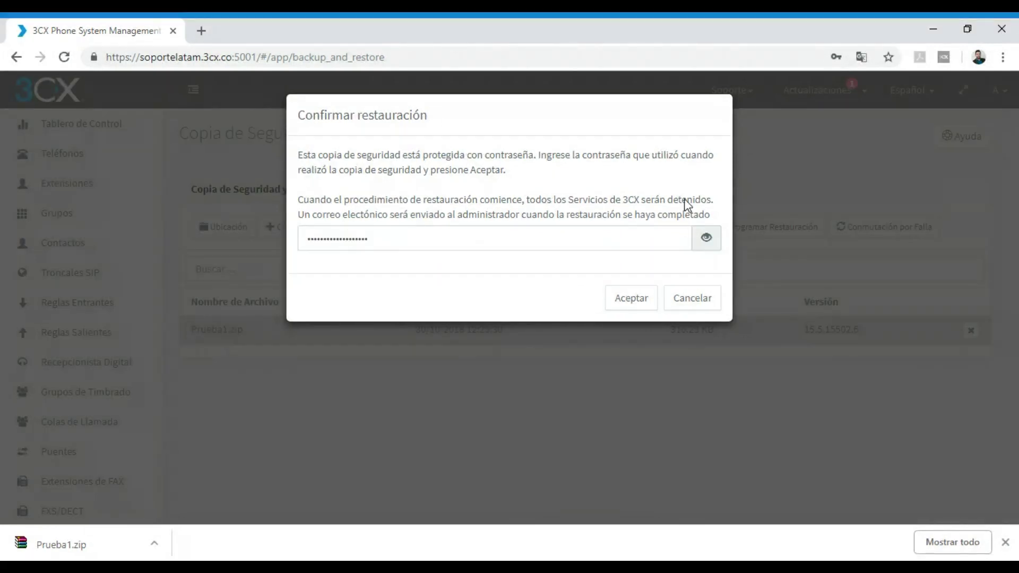
{"action": "left_click", "coordinate": [641, 302]}
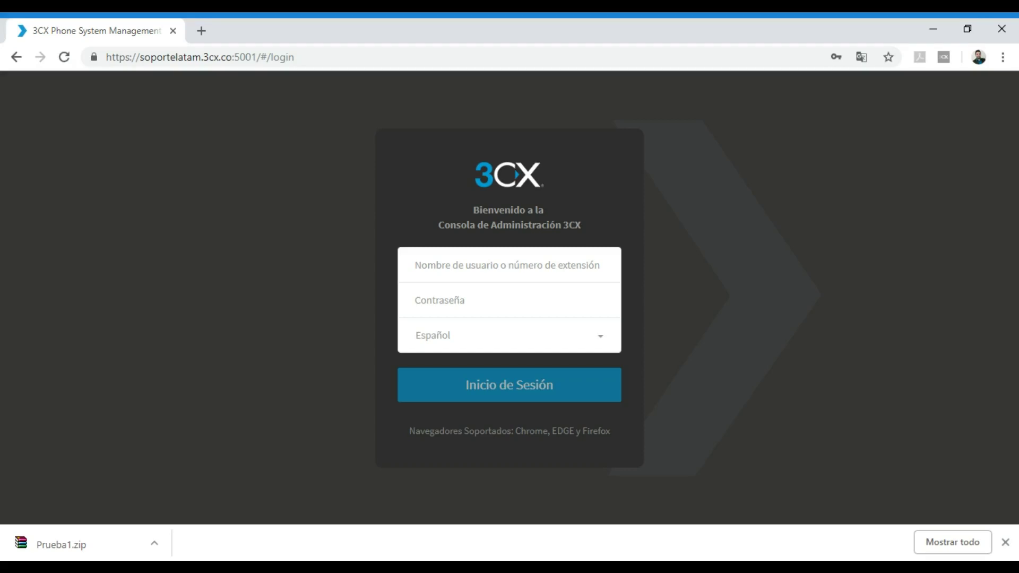
Try to sign in to the 3CX management console with the username admin and the account password.
{"action": "left_click", "coordinate": [578, 254]}
{"action": "type", "text": "ADMIN"}
{"action": "key", "text": "BackSpace"}
{"action": "key", "text": "BackSpace"}
{"action": "key", "text": "BackSpace"}
{"action": "key", "text": "BackSpace"}
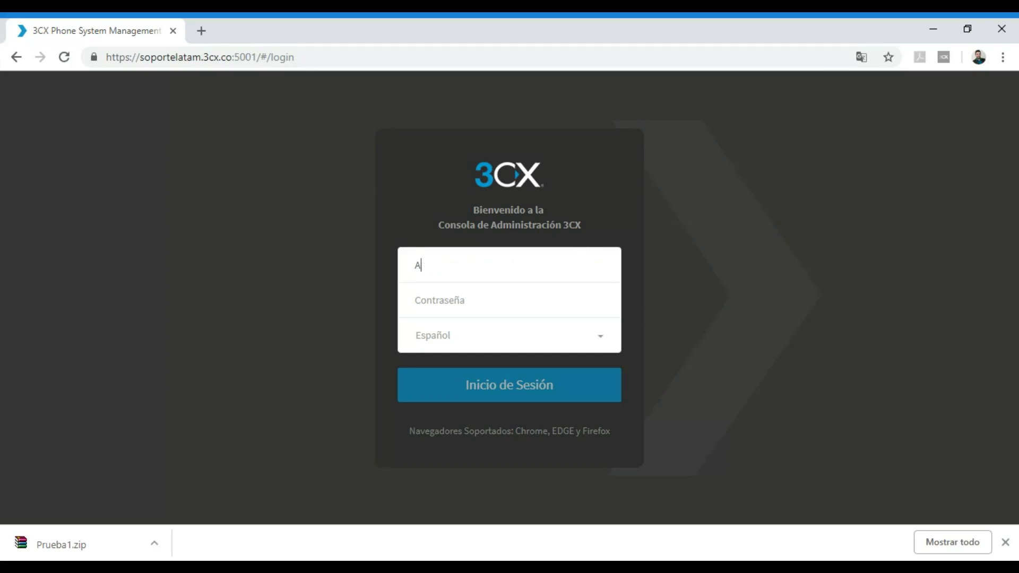
{"action": "key", "text": "BackSpace"}
{"action": "type", "text": "a"}
{"action": "type", "text": "dmin"}
{"action": "type", "text": "••"}
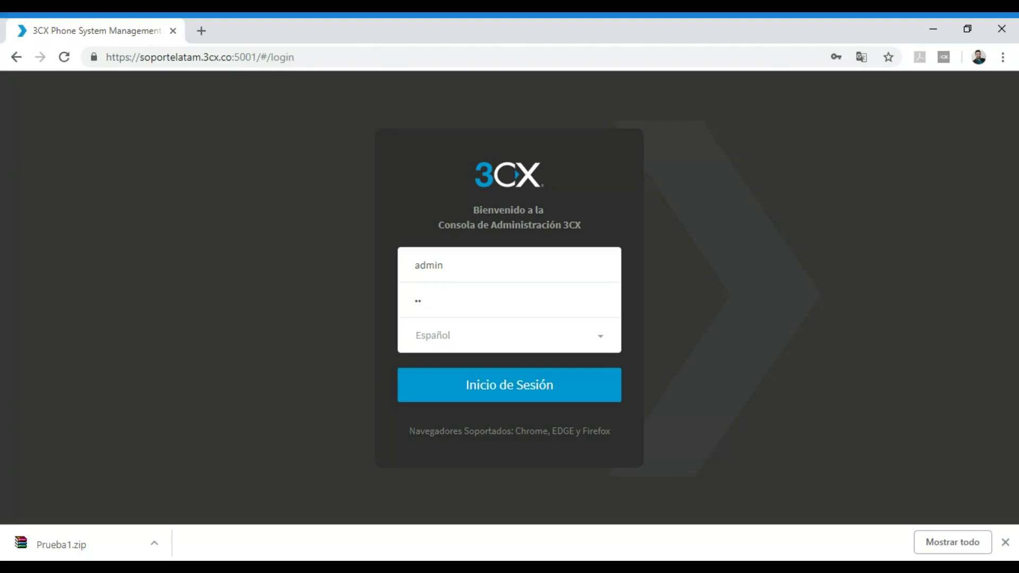
{"action": "type", "text": "•••••••••"}
{"action": "left_click", "coordinate": [586, 389]}
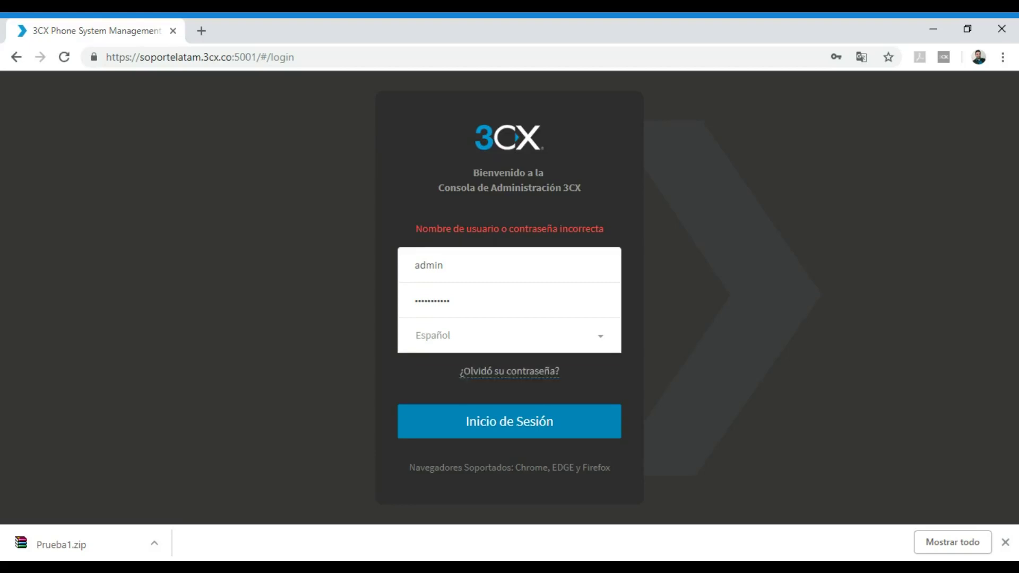
Re-enter the account password for admin and sign in to the management console.
{"action": "left_click_drag", "start_coordinate": [450, 300], "coordinate": [371, 307]}
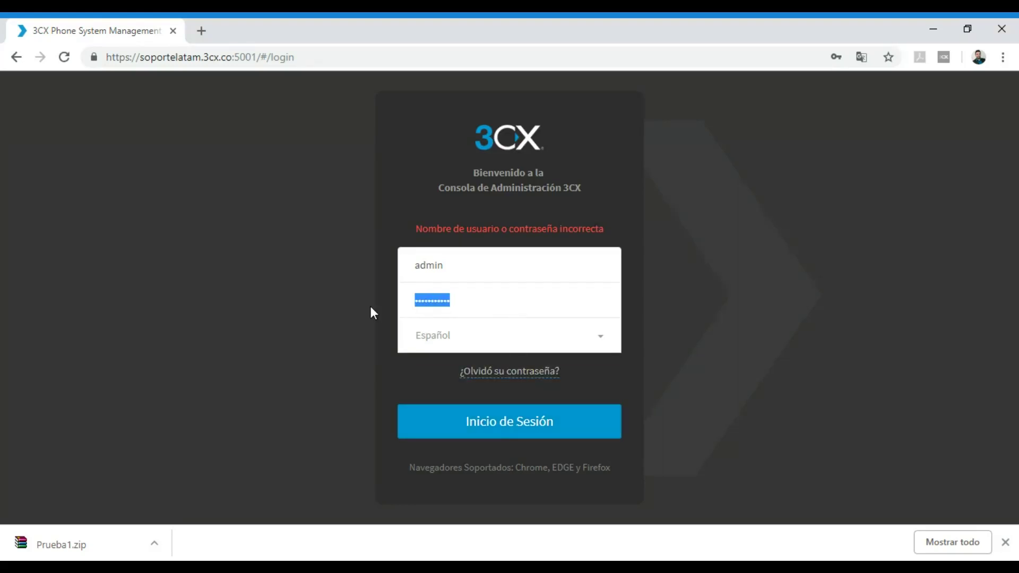
{"action": "type", "text": "•••"}
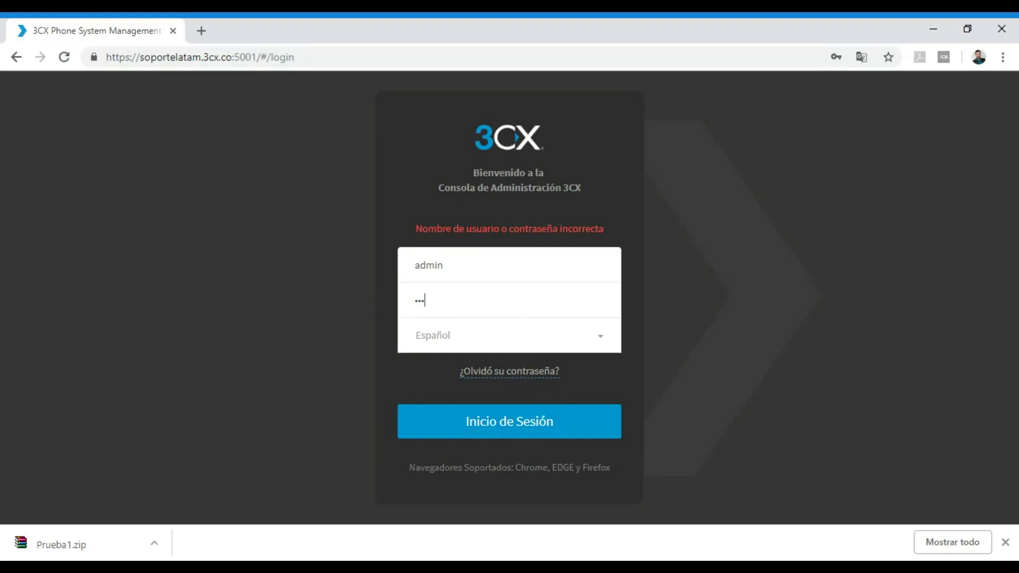
{"action": "type", "text": "••••••••"}
{"action": "key", "text": "Return"}
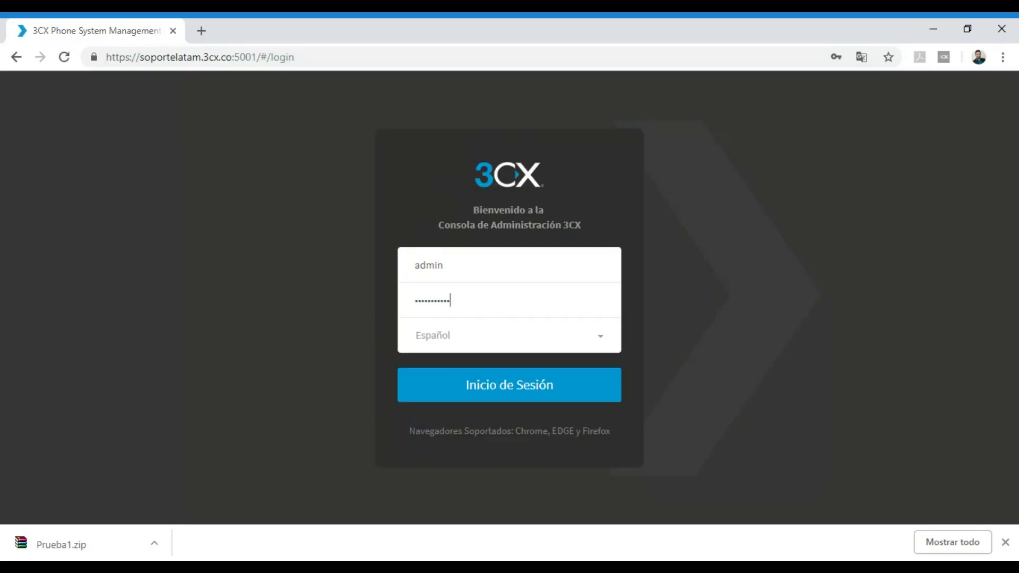
{"action": "left_click", "coordinate": [469, 386]}
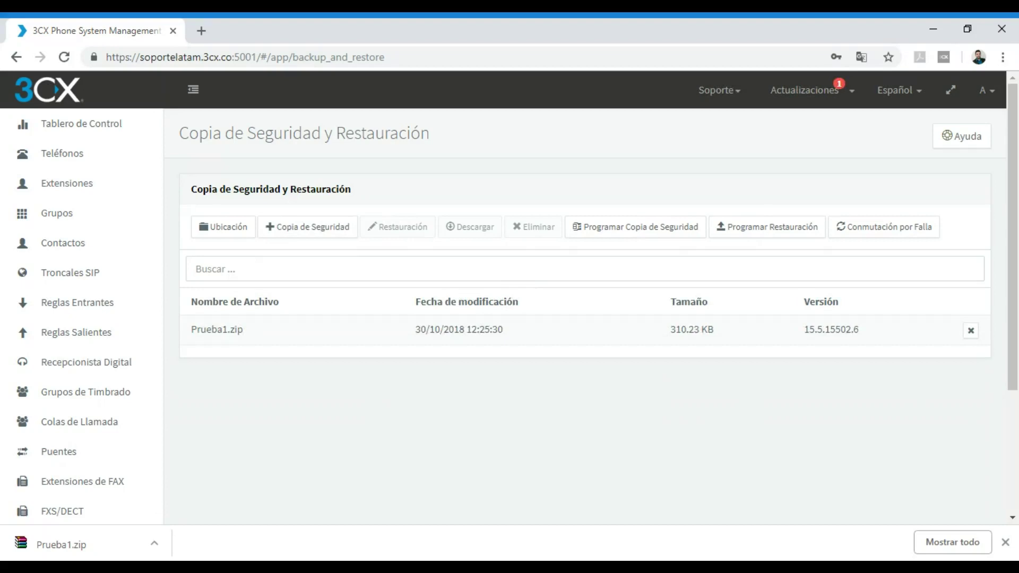
Open the extensions list to check whether the deleted extension 101 has been restored.
{"action": "left_click", "coordinate": [77, 184]}
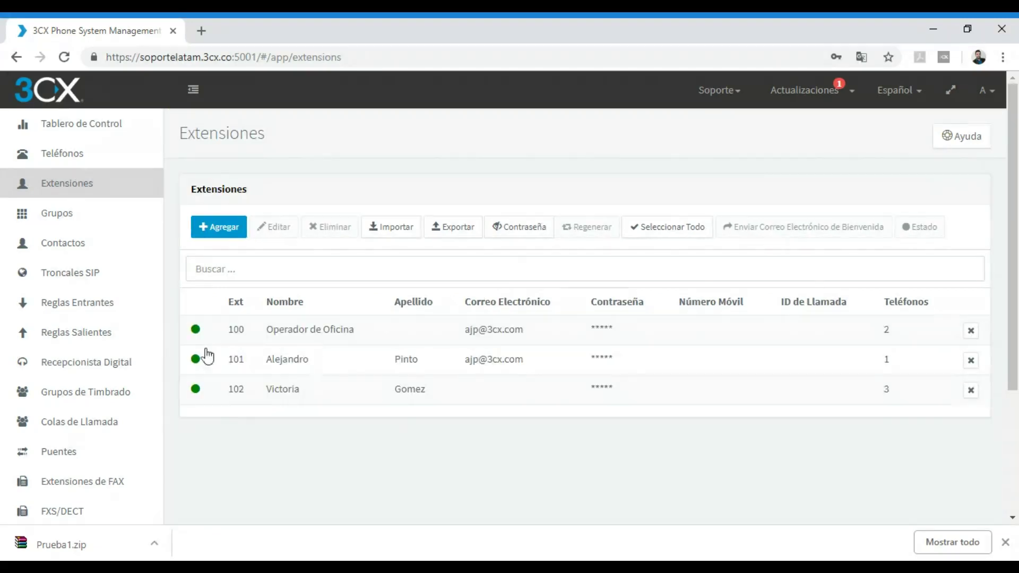
Check the name entry of extension 101 in the extensions list and open the backup and restore page.
{"action": "double_click", "coordinate": [266, 359]}
{"action": "left_click_drag", "start_coordinate": [266, 360], "coordinate": [427, 368]}
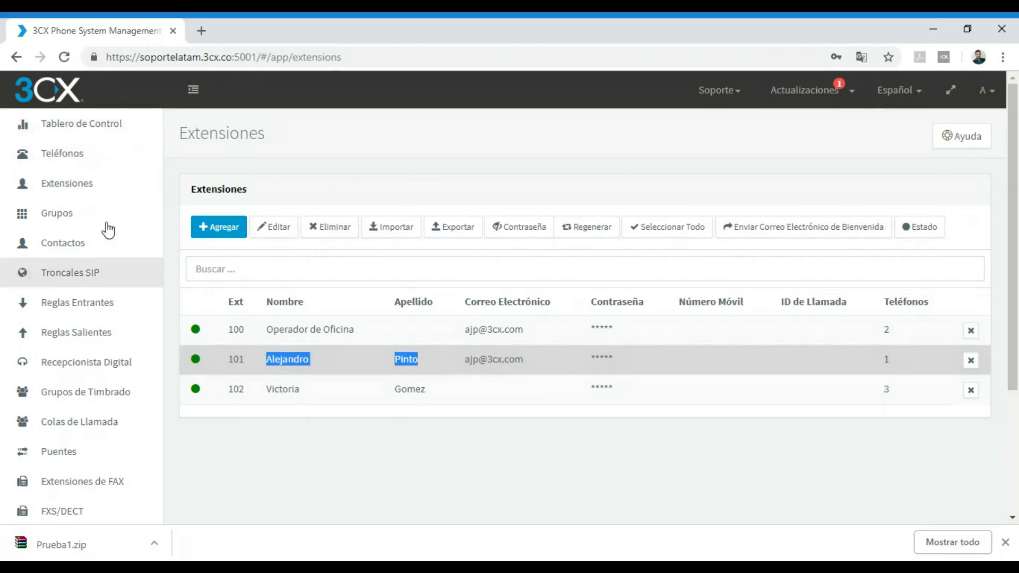
{"action": "scroll", "coordinate": [90, 390], "scroll_direction": "down", "scroll_amount": 1}
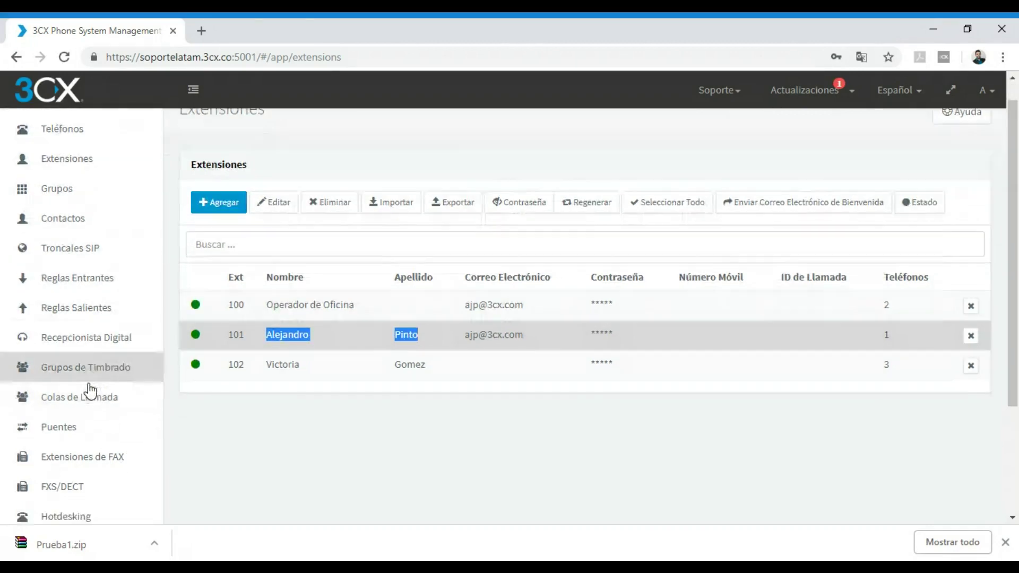
{"action": "scroll", "coordinate": [91, 391], "scroll_direction": "down", "scroll_amount": 3}
{"action": "left_click", "coordinate": [80, 459]}
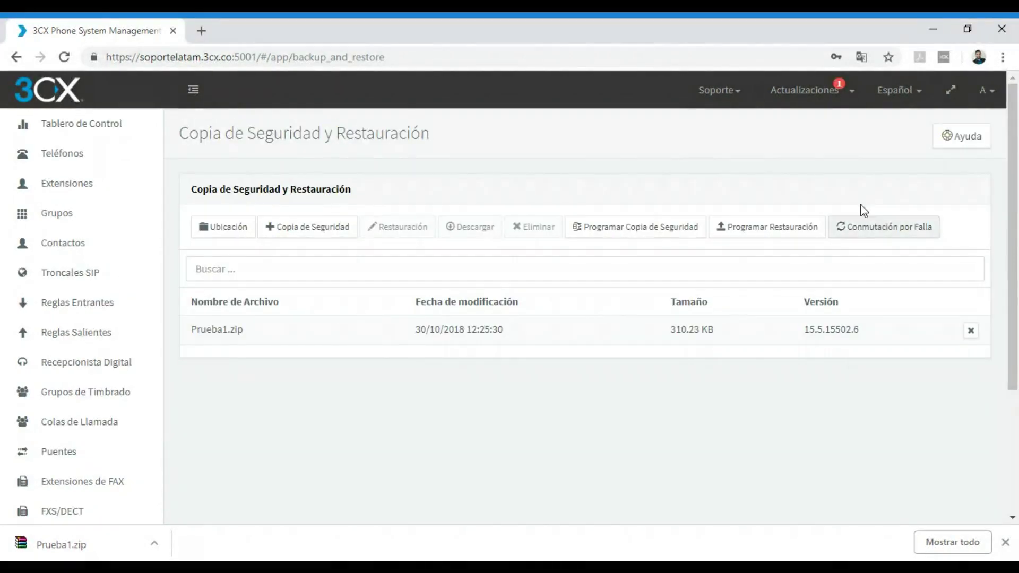
Enable scheduled backups in the backup schedule settings, excluding the call history records and the licence key and FQDN information.
{"action": "left_click", "coordinate": [631, 235]}
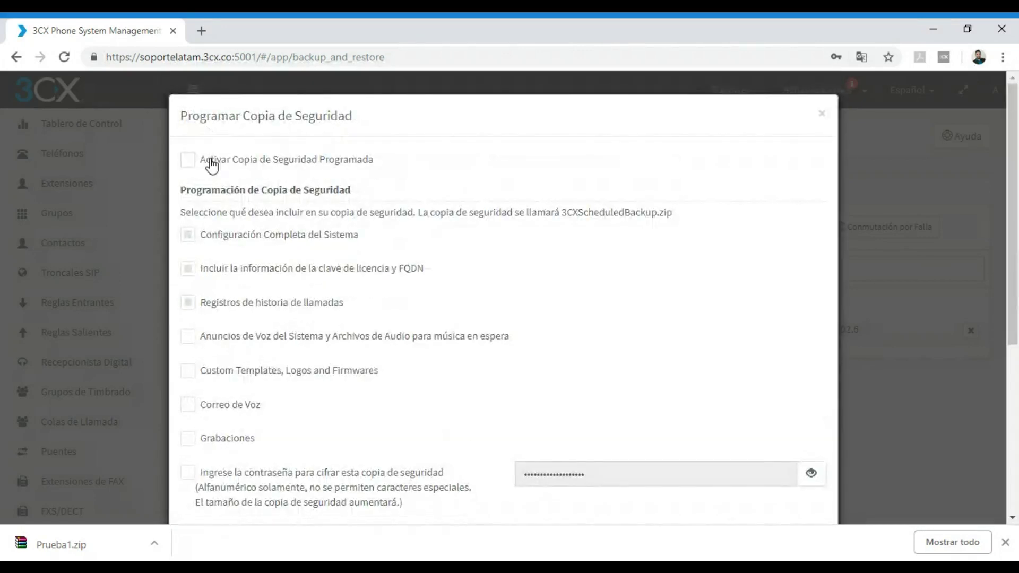
{"action": "left_click", "coordinate": [212, 166]}
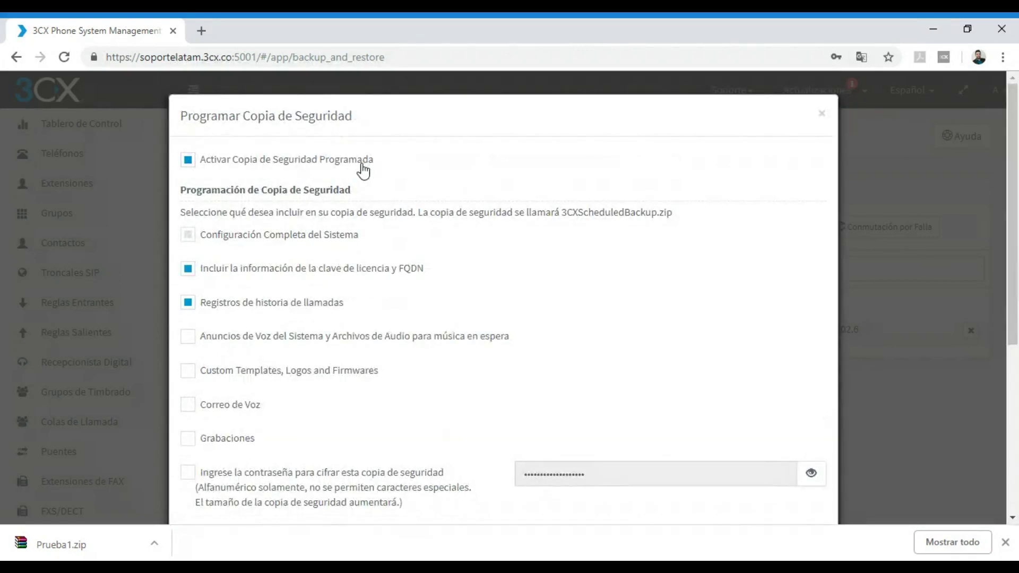
{"action": "scroll", "coordinate": [255, 262], "scroll_direction": "down", "scroll_amount": 3}
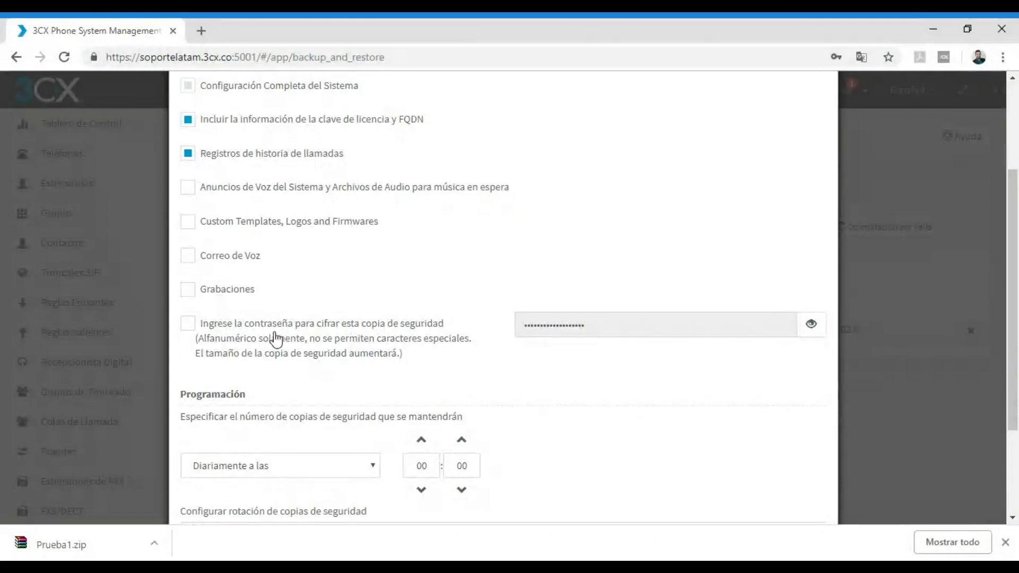
{"action": "triple_click", "coordinate": [423, 355]}
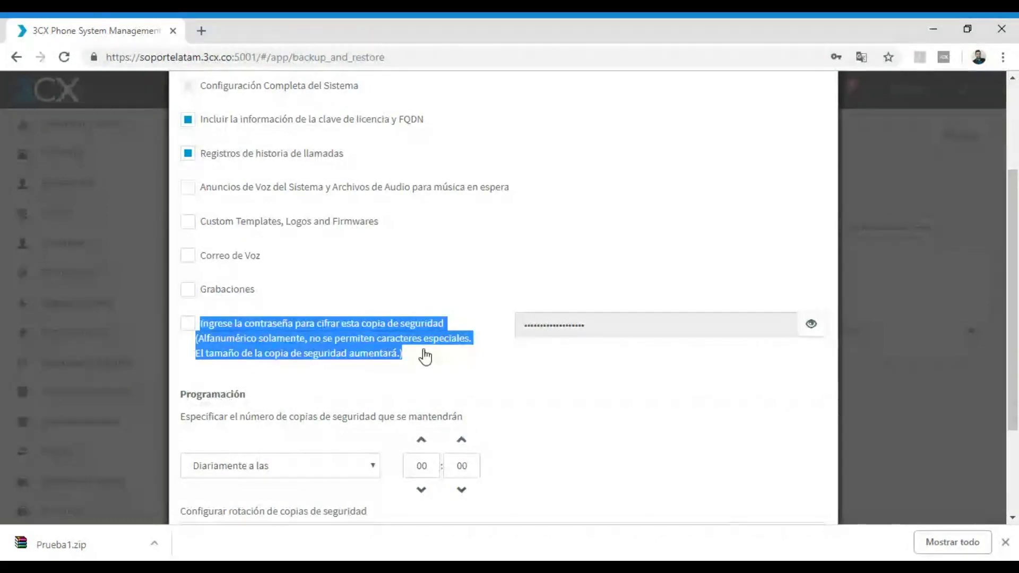
{"action": "left_click", "coordinate": [189, 155]}
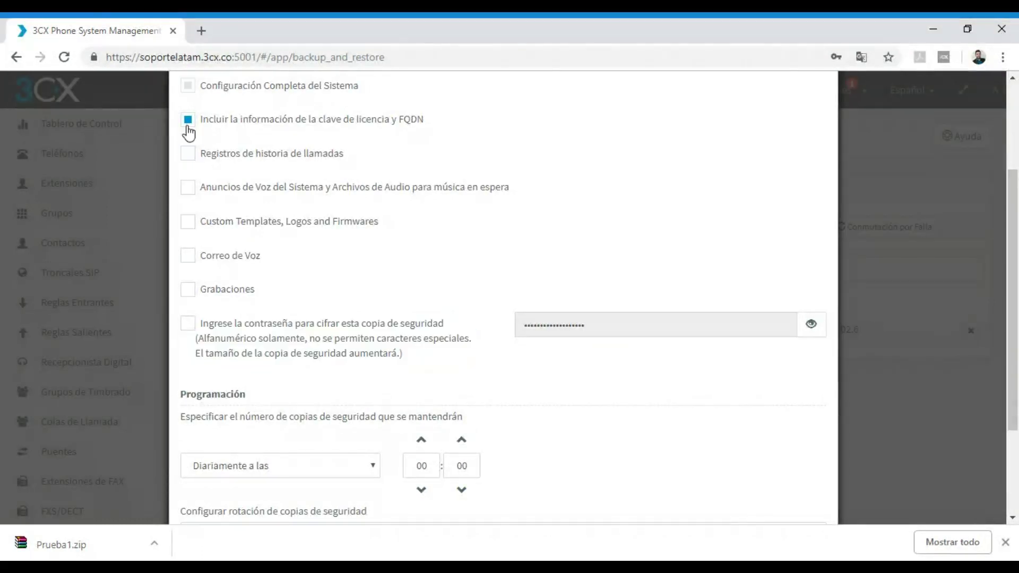
{"action": "left_click", "coordinate": [187, 125]}
{"action": "scroll", "coordinate": [204, 337], "scroll_direction": "up", "scroll_amount": 3}
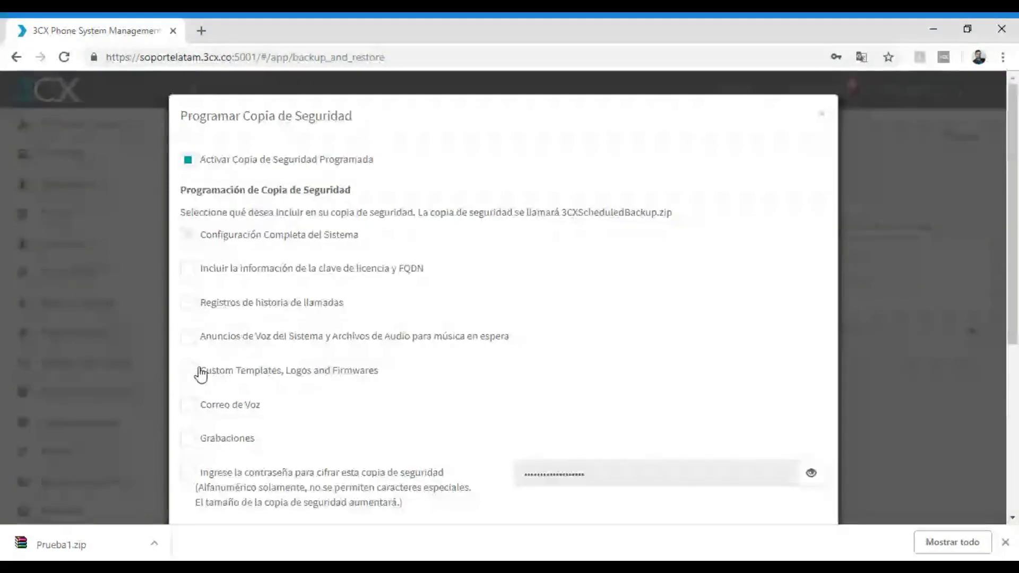
Try out password encryption for the scheduled backup, toggling the password's visibility, and turn the encryption option off again.
{"action": "left_click", "coordinate": [189, 473]}
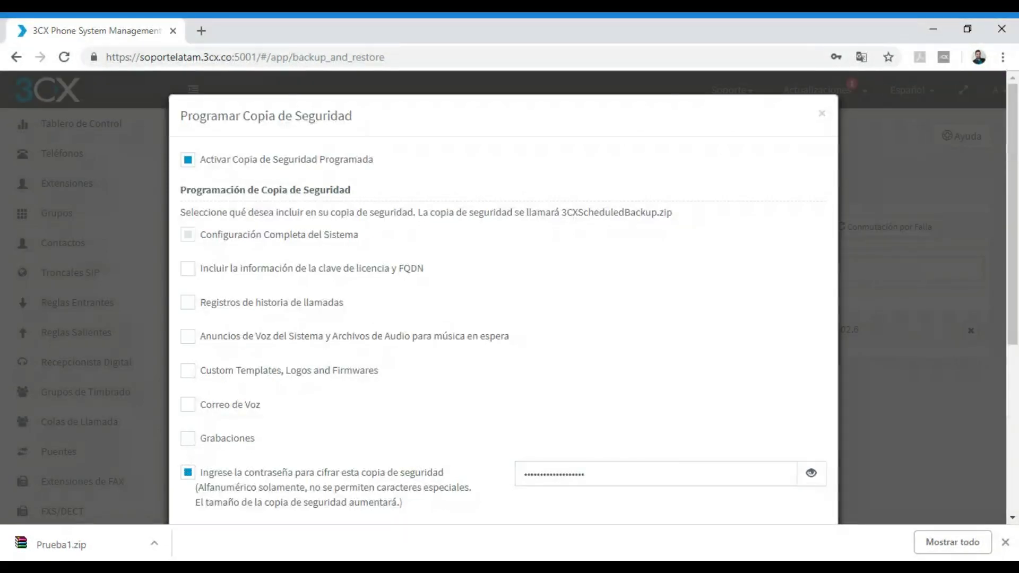
{"action": "left_click", "coordinate": [824, 481]}
{"action": "left_click", "coordinate": [824, 480]}
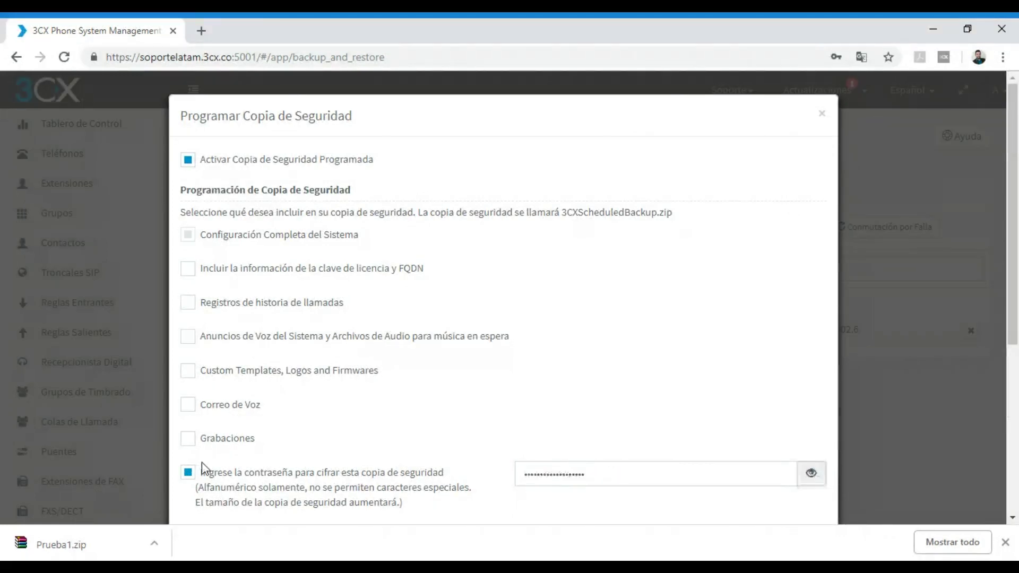
{"action": "left_click", "coordinate": [189, 473]}
{"action": "scroll", "coordinate": [355, 451], "scroll_direction": "down", "scroll_amount": 1}
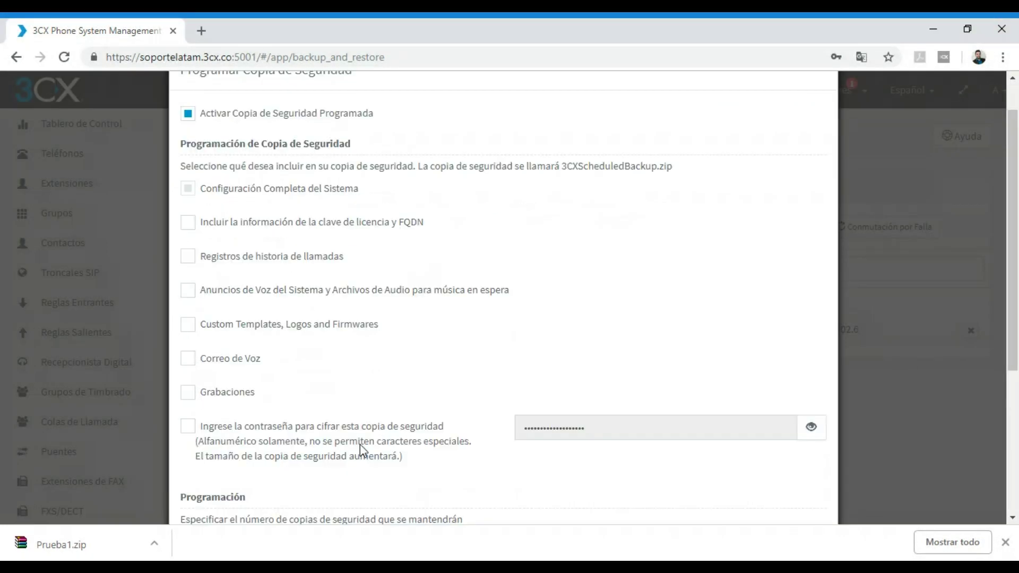
Set the backup schedule to weekly (Semanalmente a las) at 00:00 on Saturday (Sábado).
{"action": "scroll", "coordinate": [361, 450], "scroll_direction": "down", "scroll_amount": 5}
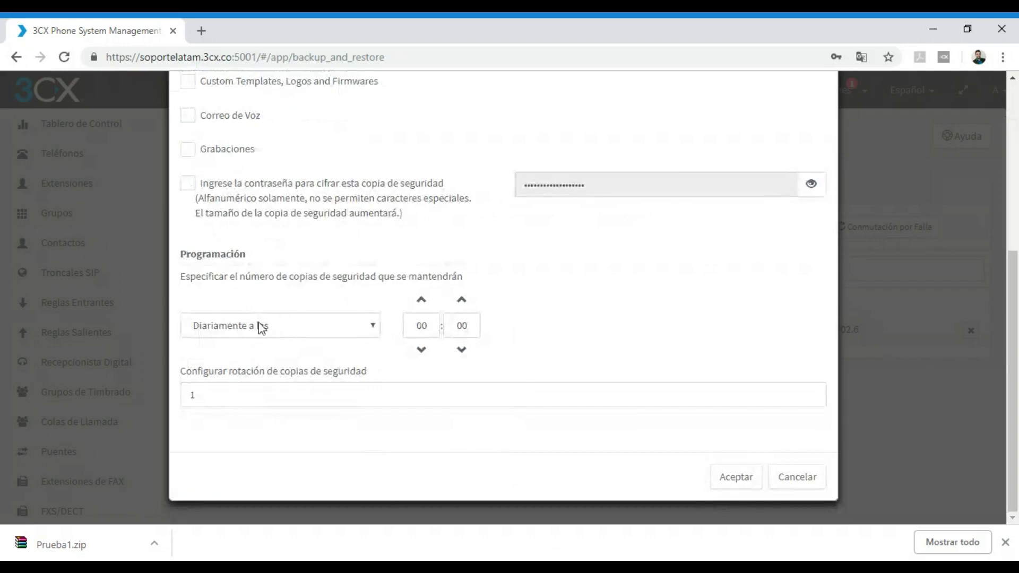
{"action": "double_click", "coordinate": [423, 325]}
{"action": "left_click", "coordinate": [359, 330]}
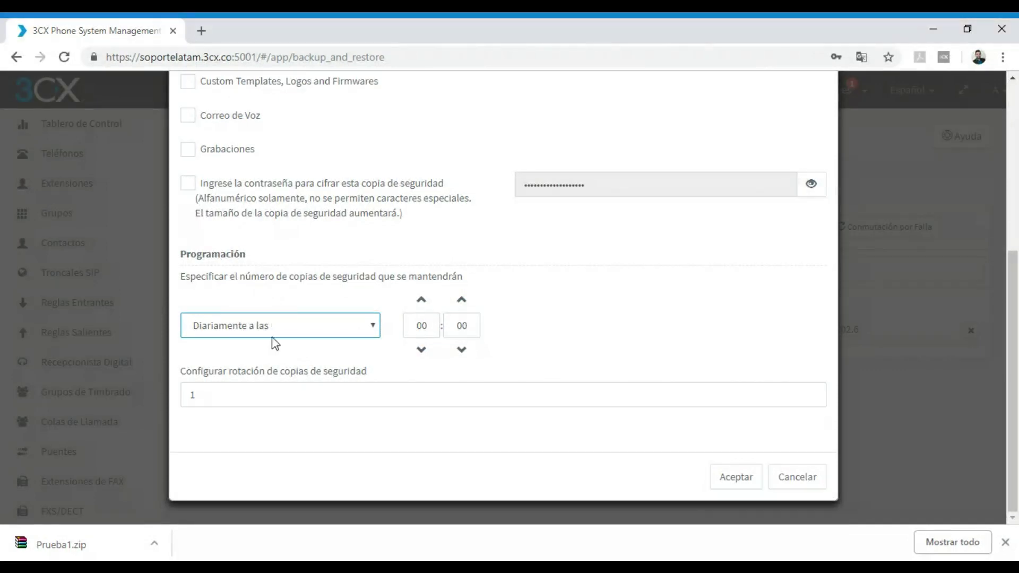
{"action": "left_click", "coordinate": [196, 335]}
{"action": "left_click", "coordinate": [224, 358]}
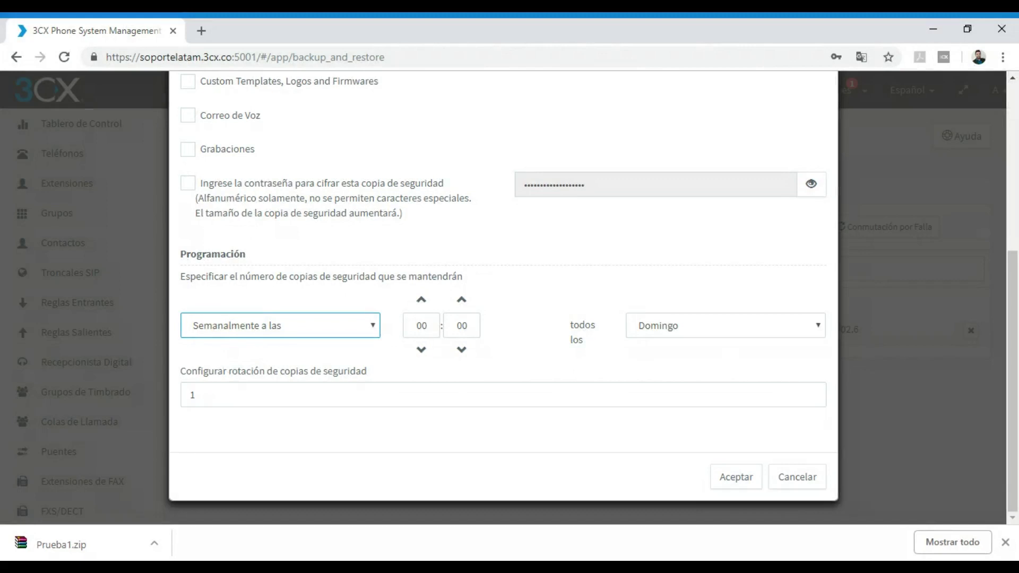
{"action": "left_click", "coordinate": [694, 335]}
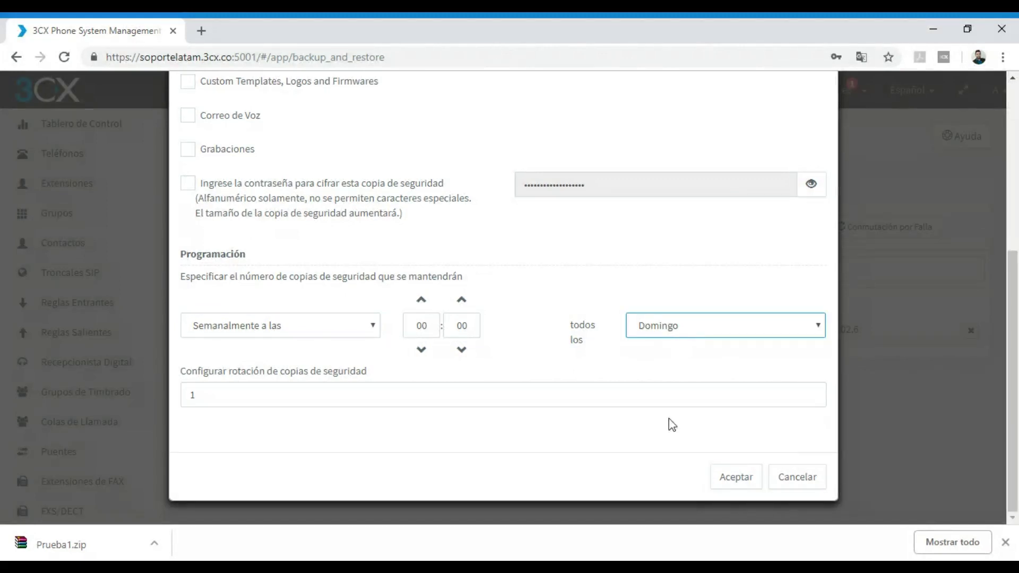
{"action": "key", "text": "s"}
{"action": "left_click", "coordinate": [558, 330]}
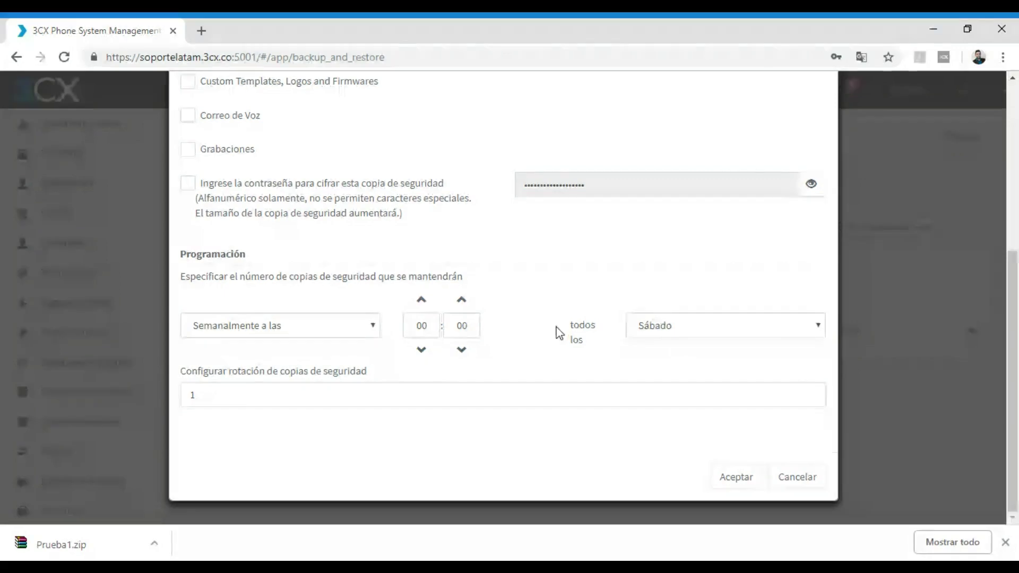
Set the backup rotation to 10 copies, and discard the scheduled backup settings.
{"action": "left_click", "coordinate": [196, 395]}
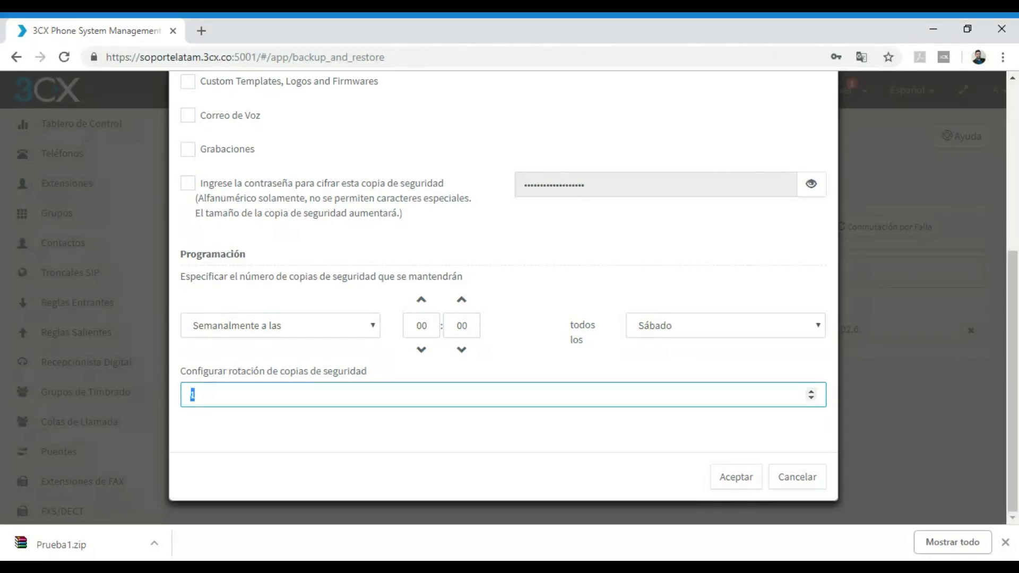
{"action": "type", "text": "0"}
{"action": "left_click", "coordinate": [336, 448]}
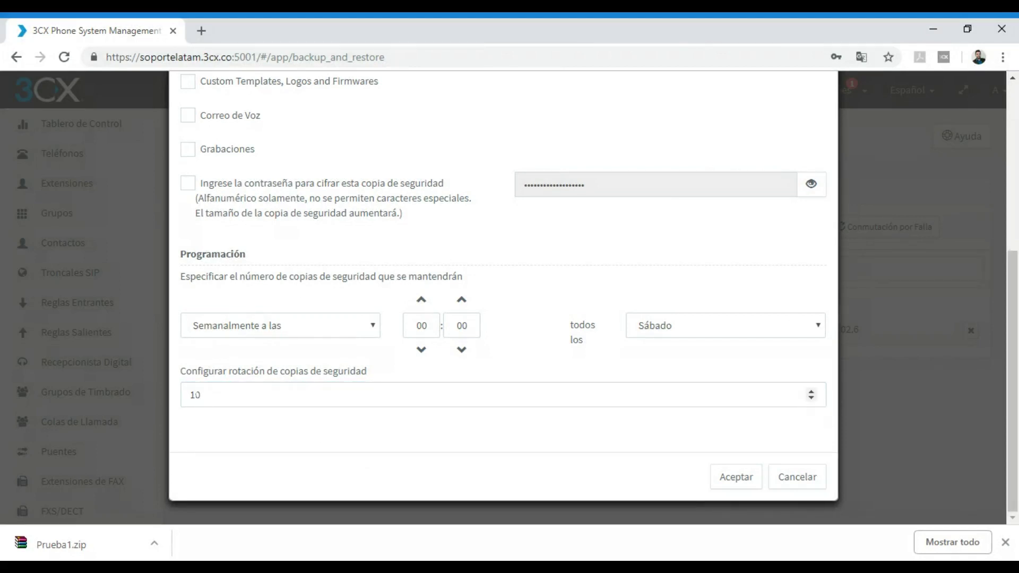
{"action": "double_click", "coordinate": [191, 396]}
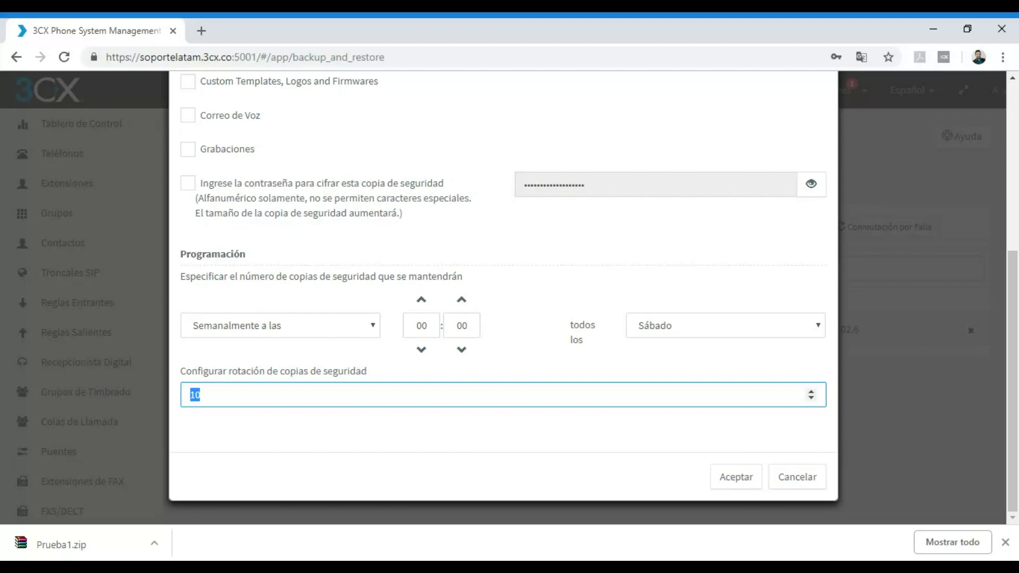
{"action": "left_click_drag", "start_coordinate": [202, 394], "coordinate": [182, 400]}
{"action": "left_click", "coordinate": [449, 465]}
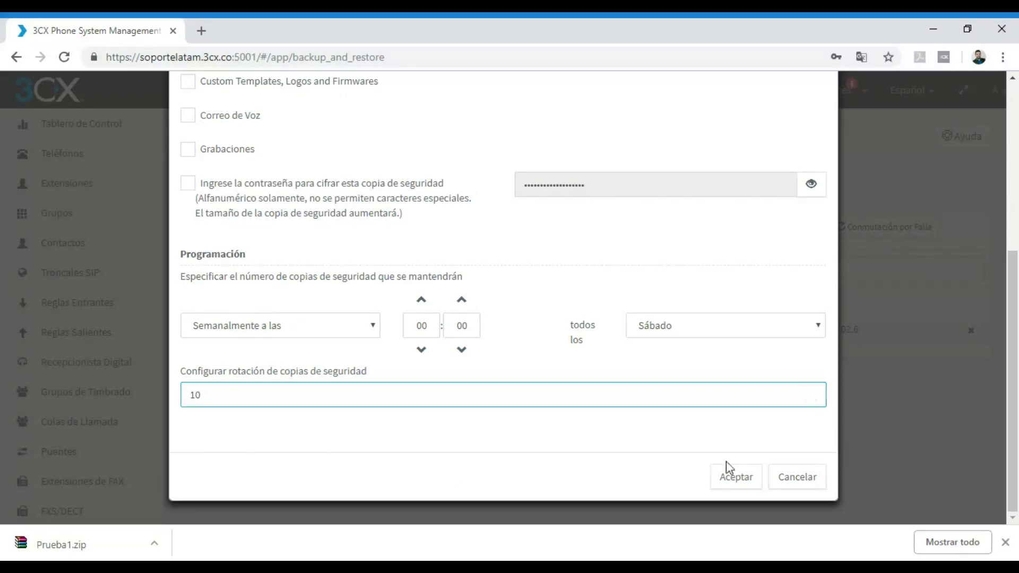
{"action": "left_click", "coordinate": [799, 478]}
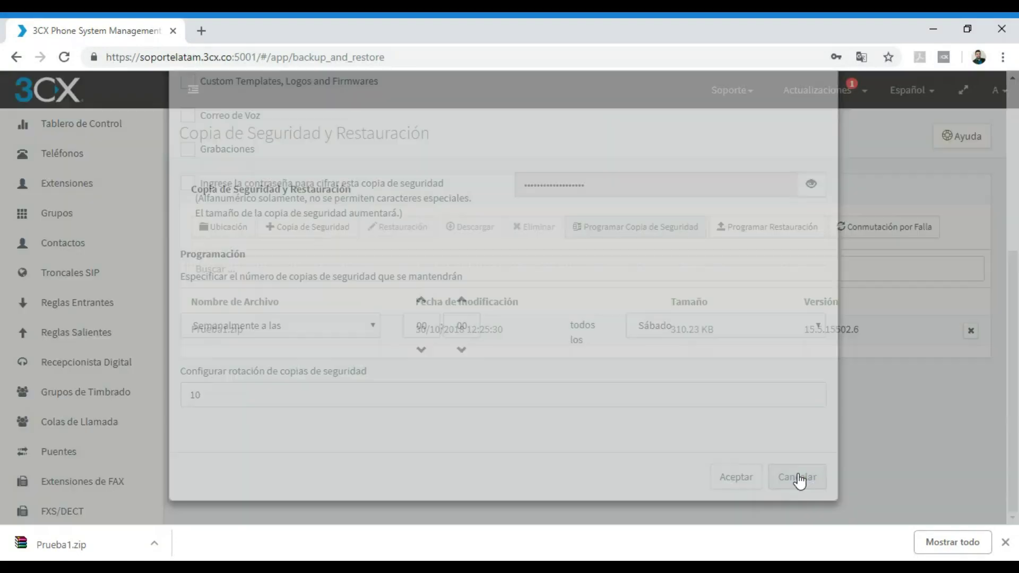
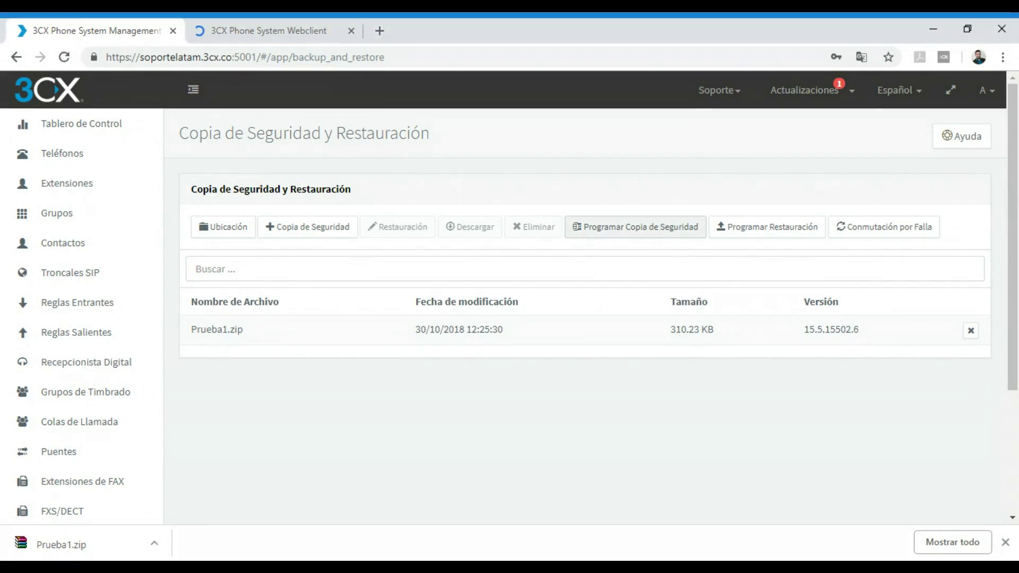
Switch to the 3CX Webclient and dismiss the browser's downloads bar.
{"action": "left_click", "coordinate": [320, 31]}
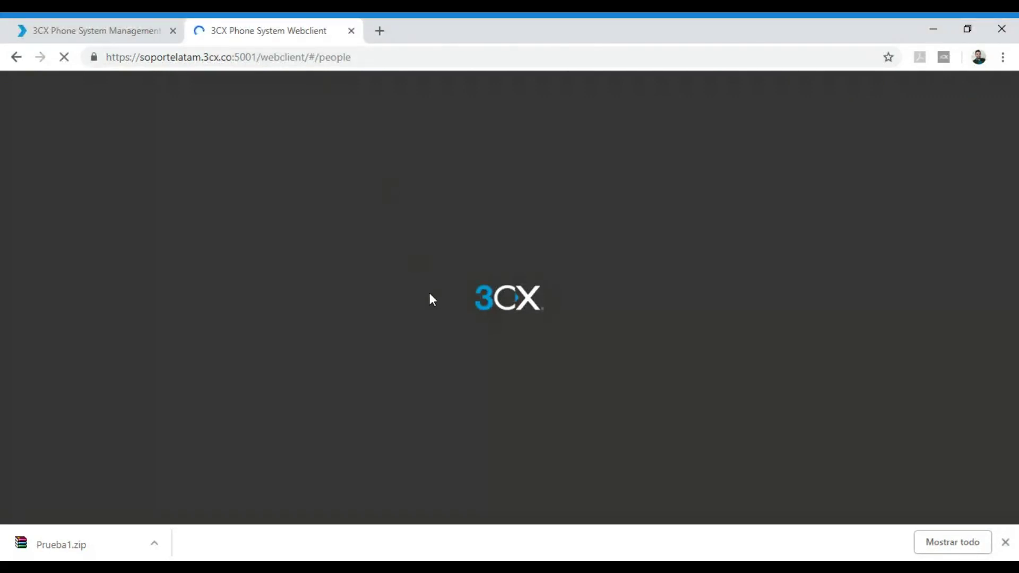
{"action": "left_click", "coordinate": [1006, 542]}
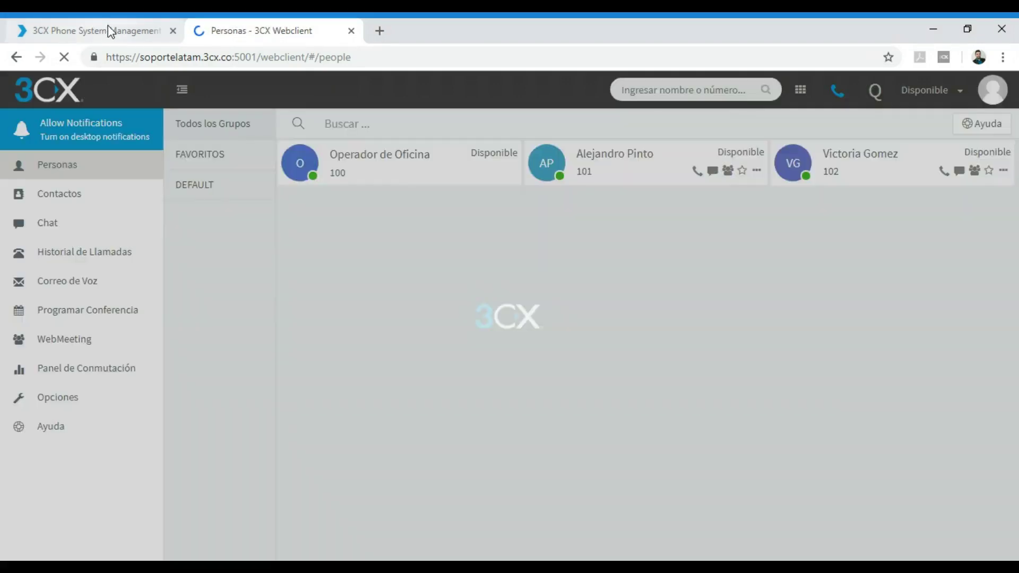
{"action": "left_click", "coordinate": [108, 26]}
{"action": "left_click", "coordinate": [243, 26]}
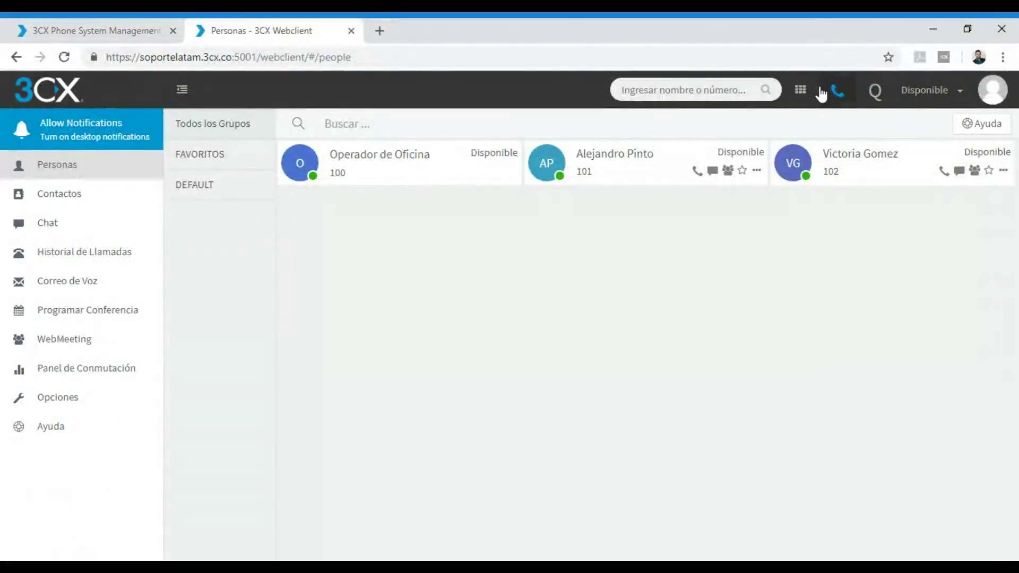
Choose the Fanvil X4 as the phone device for calls in the web client.
{"action": "left_click", "coordinate": [841, 98]}
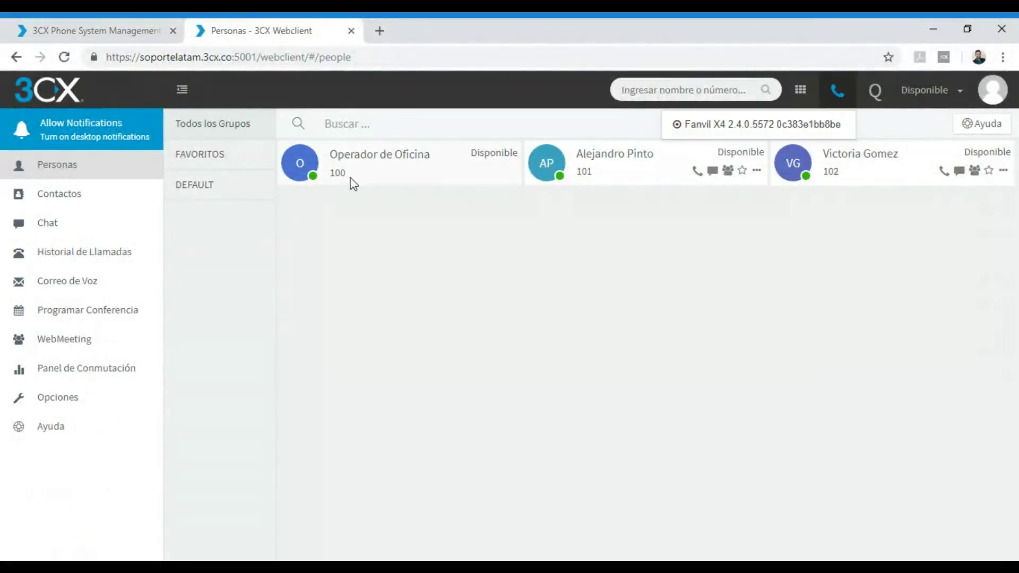
{"action": "left_click", "coordinate": [833, 95]}
{"action": "left_click", "coordinate": [681, 128]}
Return to the 3CX management console and open extension 100 (Operador de Oficina) for editing.
{"action": "left_click", "coordinate": [74, 24]}
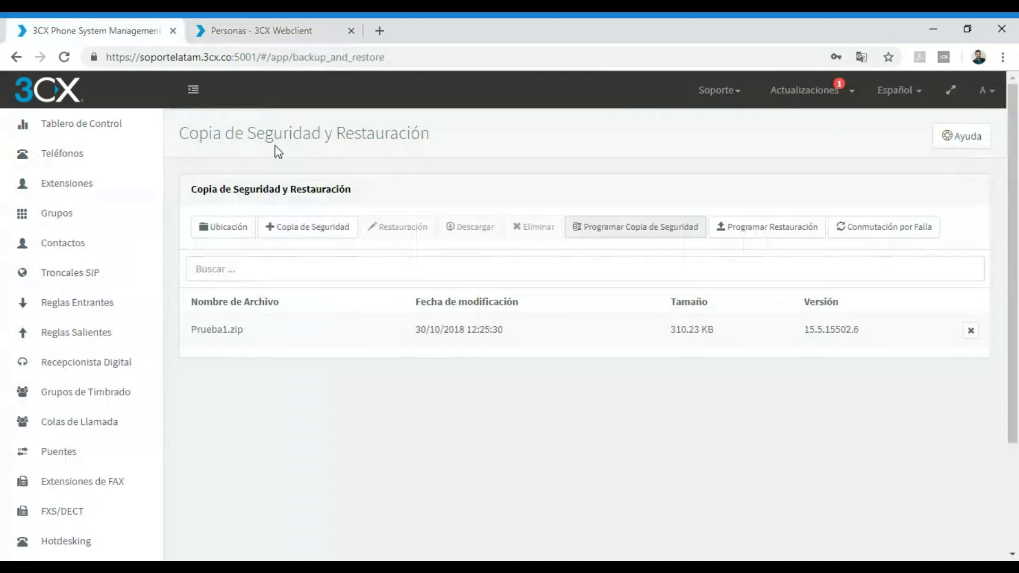
{"action": "left_click", "coordinate": [69, 184]}
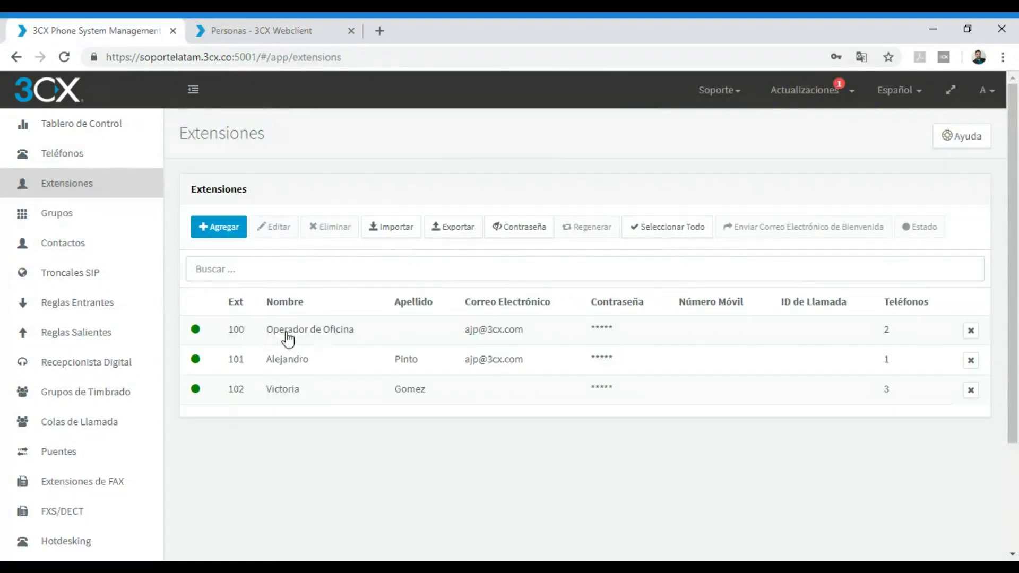
{"action": "left_click", "coordinate": [379, 328]}
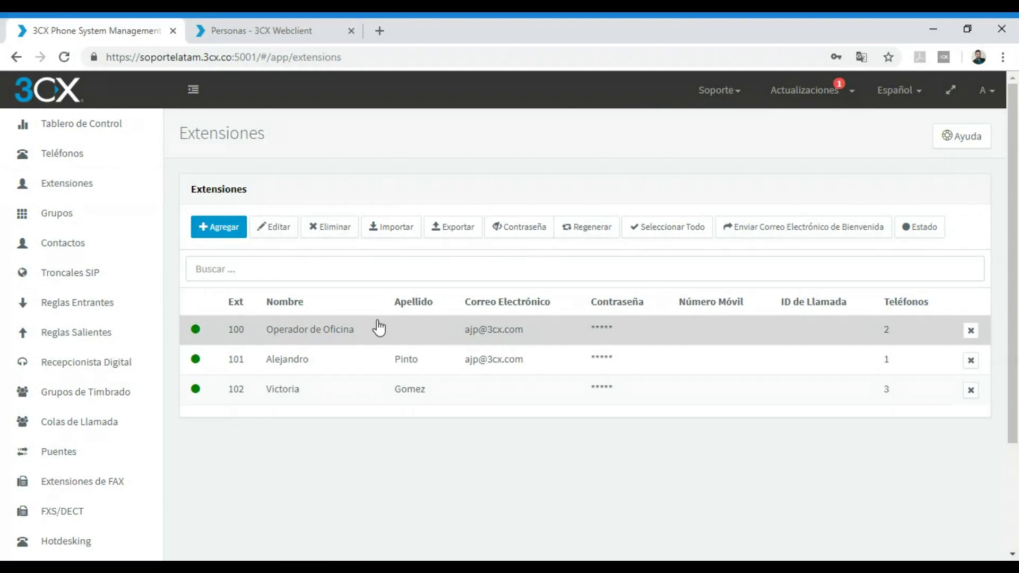
{"action": "left_click", "coordinate": [277, 228]}
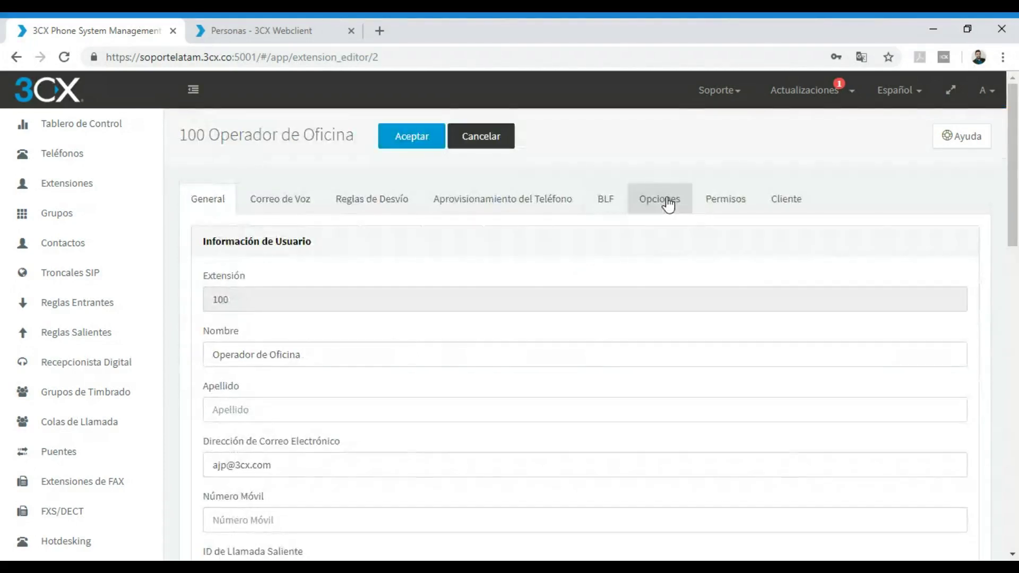
In extension 100's call recording options, turn off the permission for users to start and stop recording.
{"action": "left_click", "coordinate": [668, 205]}
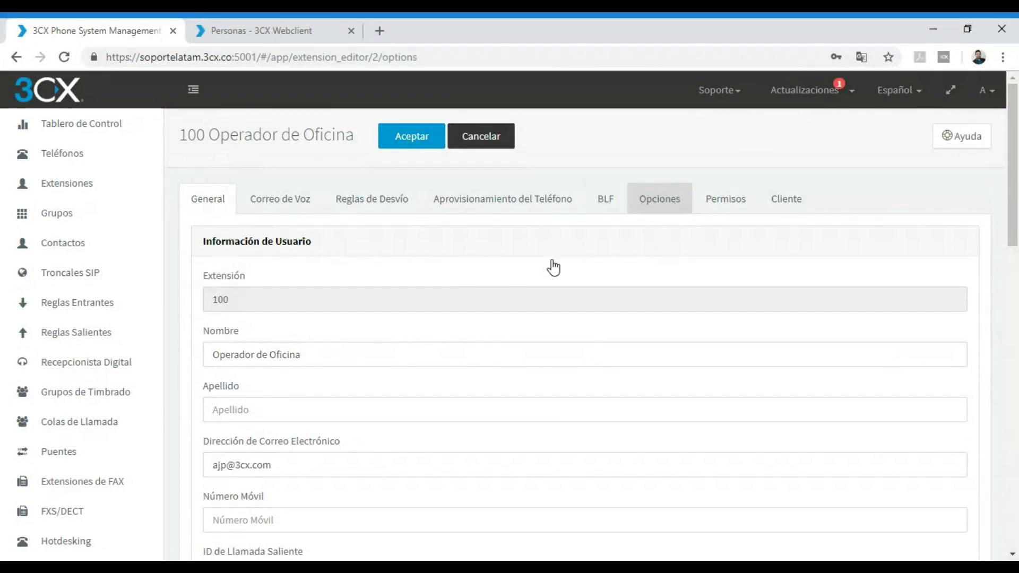
{"action": "scroll", "coordinate": [275, 386], "scroll_direction": "down", "scroll_amount": 1}
{"action": "scroll", "coordinate": [275, 386], "scroll_direction": "down", "scroll_amount": 5}
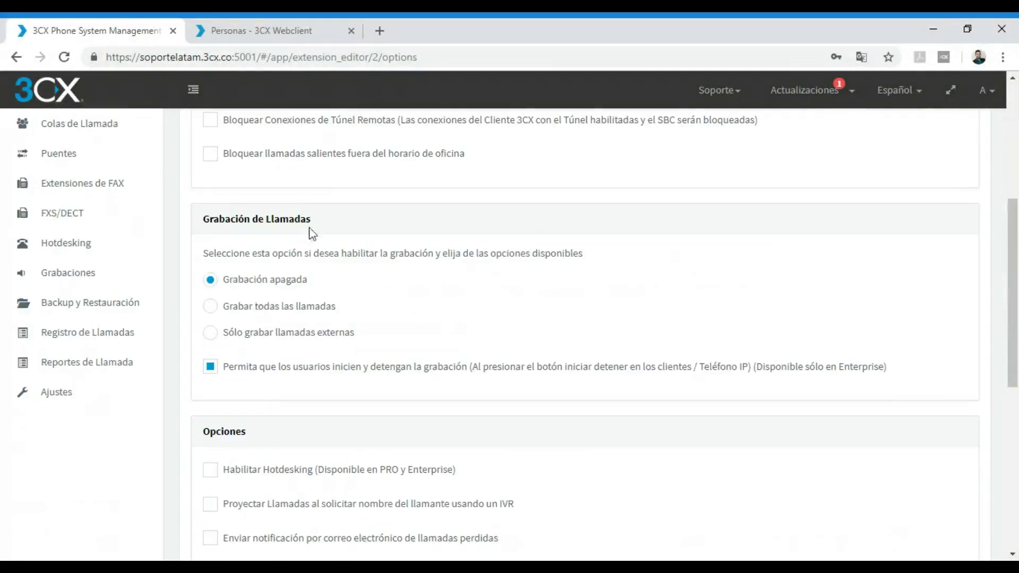
{"action": "left_click_drag", "start_coordinate": [324, 228], "coordinate": [199, 220]}
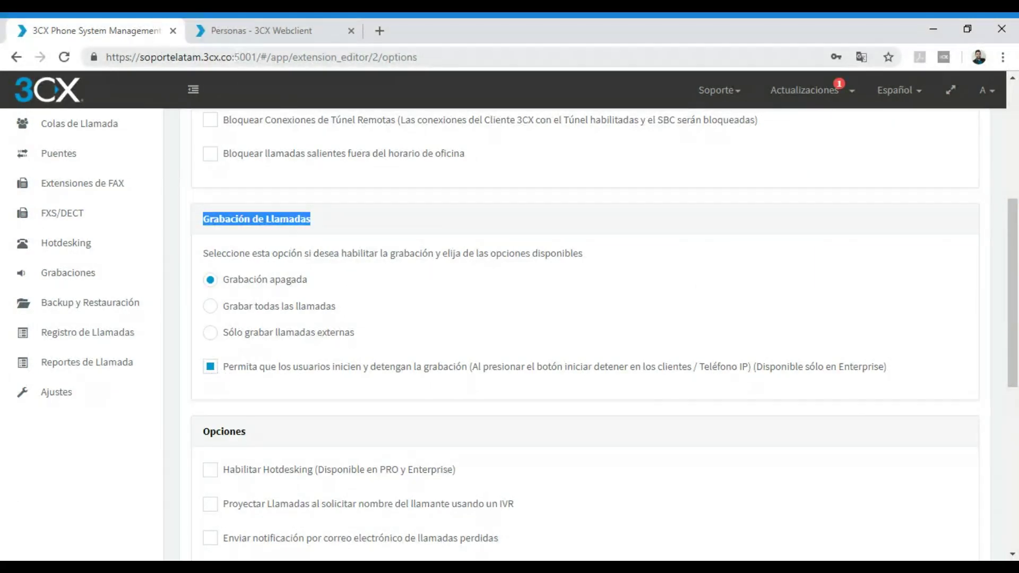
{"action": "left_click", "coordinate": [214, 370]}
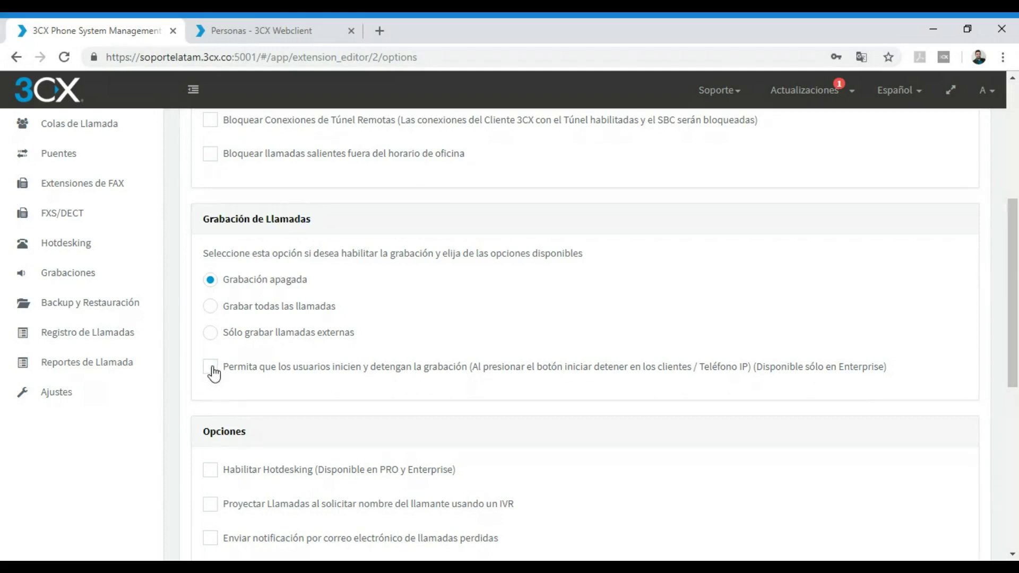
Allow extension 100's users to start and stop recording, keeping the recording mode at Grabación apagada.
{"action": "left_click", "coordinate": [212, 370]}
{"action": "left_click", "coordinate": [229, 375]}
{"action": "left_click", "coordinate": [228, 377]}
{"action": "left_click", "coordinate": [224, 375]}
{"action": "left_click", "coordinate": [222, 378]}
{"action": "left_click_drag", "start_coordinate": [317, 285], "coordinate": [224, 286]}
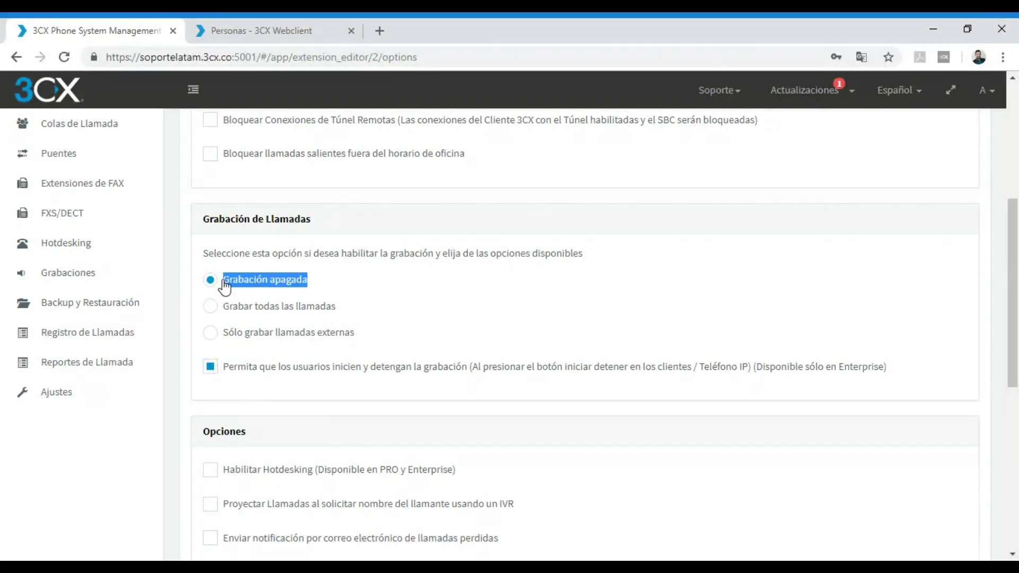
In the 3CX Webclient, answer the incoming call from extension 102, record it manually and hang up.
{"action": "left_click", "coordinate": [232, 32]}
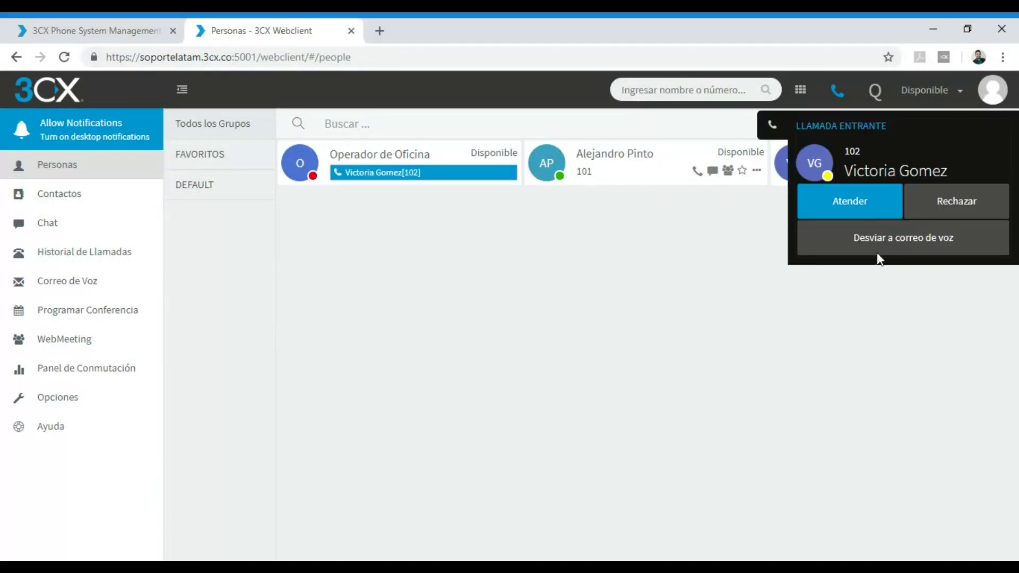
{"action": "left_click", "coordinate": [853, 207]}
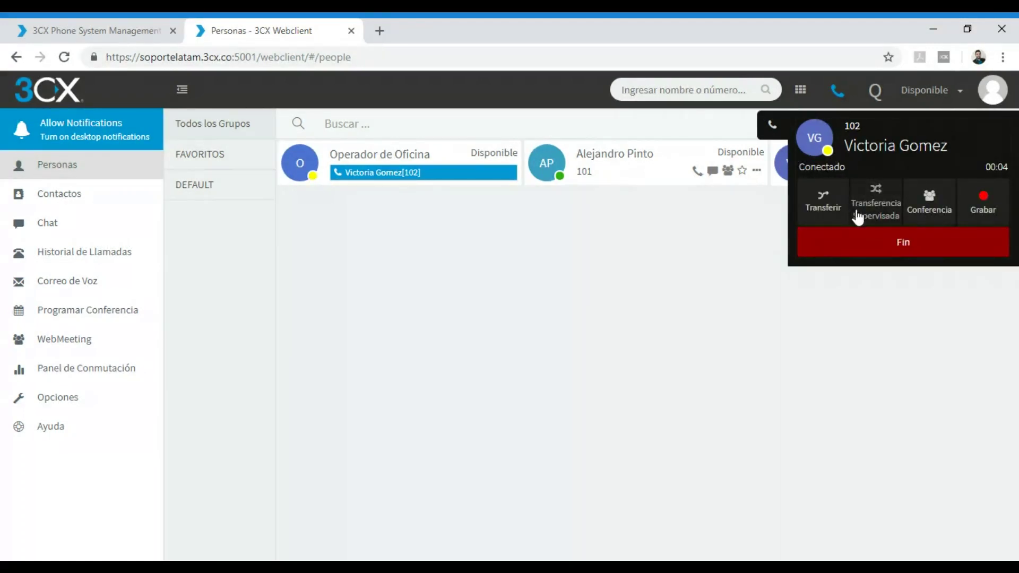
{"action": "left_click", "coordinate": [987, 206]}
{"action": "left_click", "coordinate": [975, 206]}
{"action": "left_click", "coordinate": [971, 208]}
{"action": "left_click", "coordinate": [953, 253]}
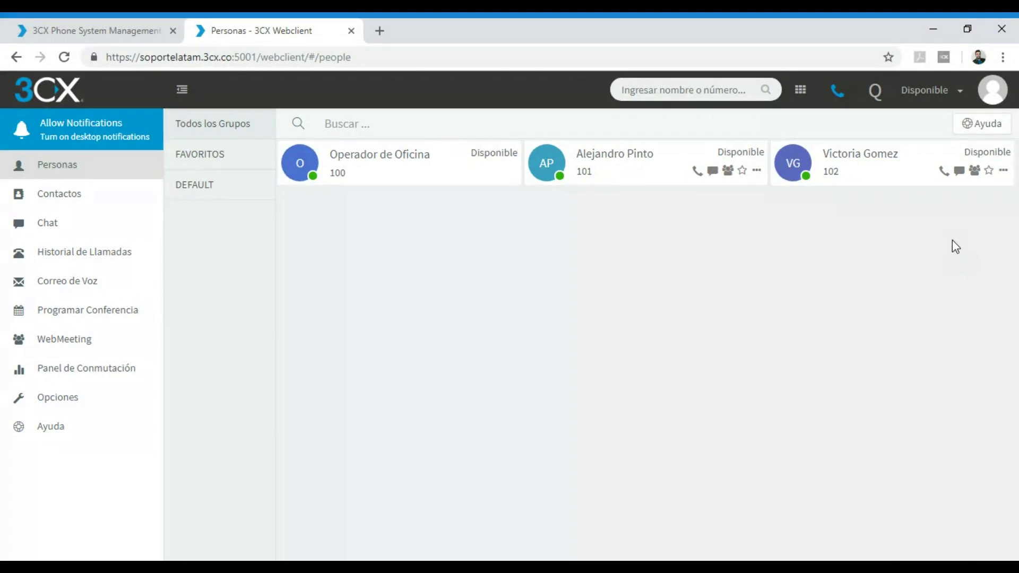
Return to the 3CX management console and examine the newest call recording's displayed name and destination in the recordings list.
{"action": "left_click", "coordinate": [73, 29]}
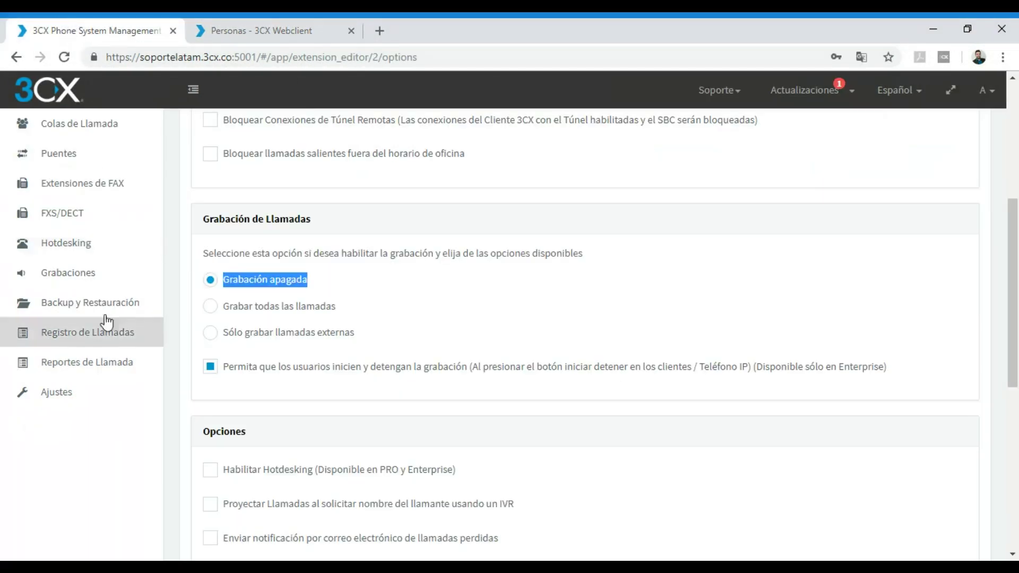
{"action": "left_click", "coordinate": [89, 274]}
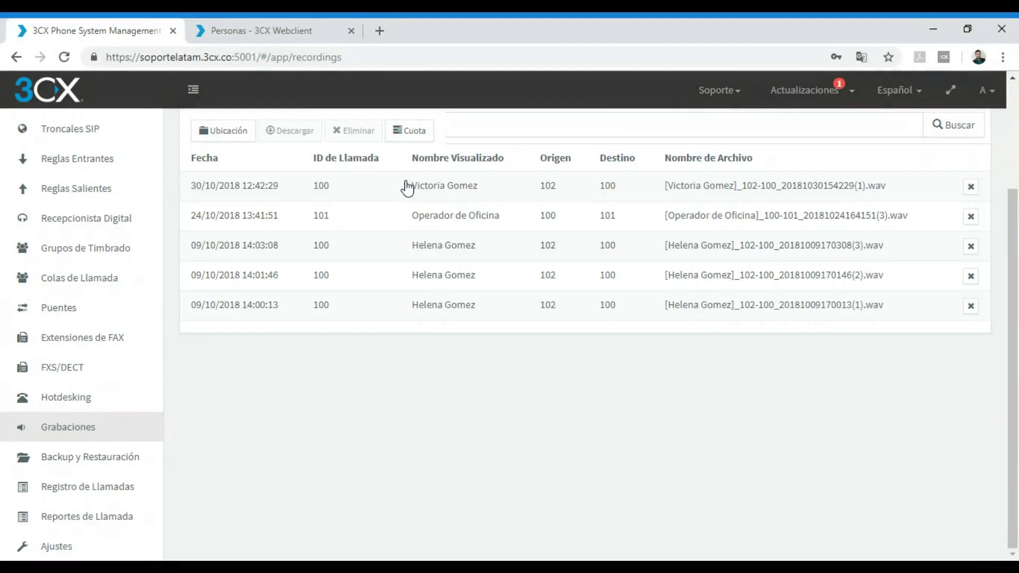
{"action": "left_click", "coordinate": [427, 192]}
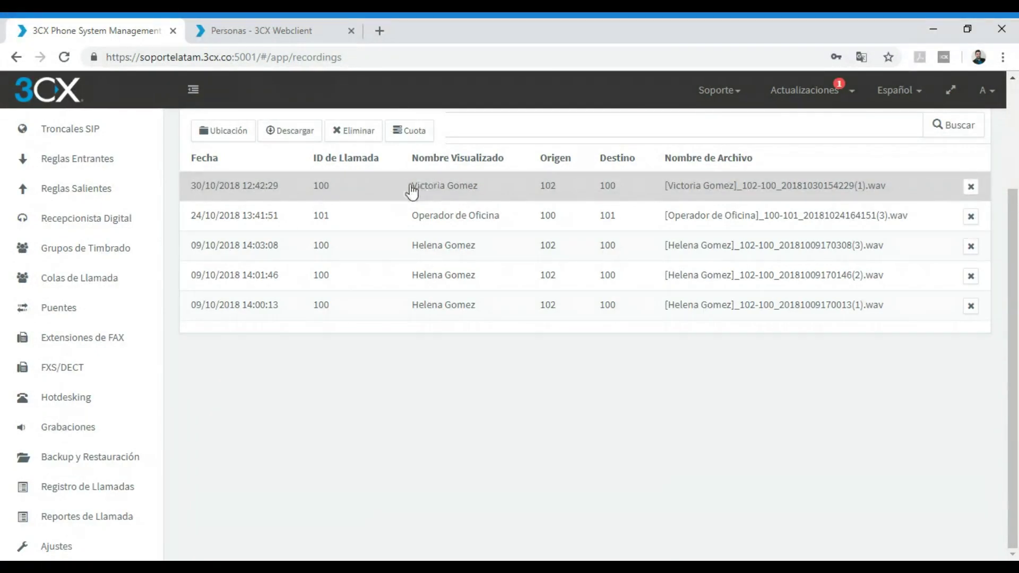
{"action": "left_click_drag", "start_coordinate": [413, 186], "coordinate": [501, 186]}
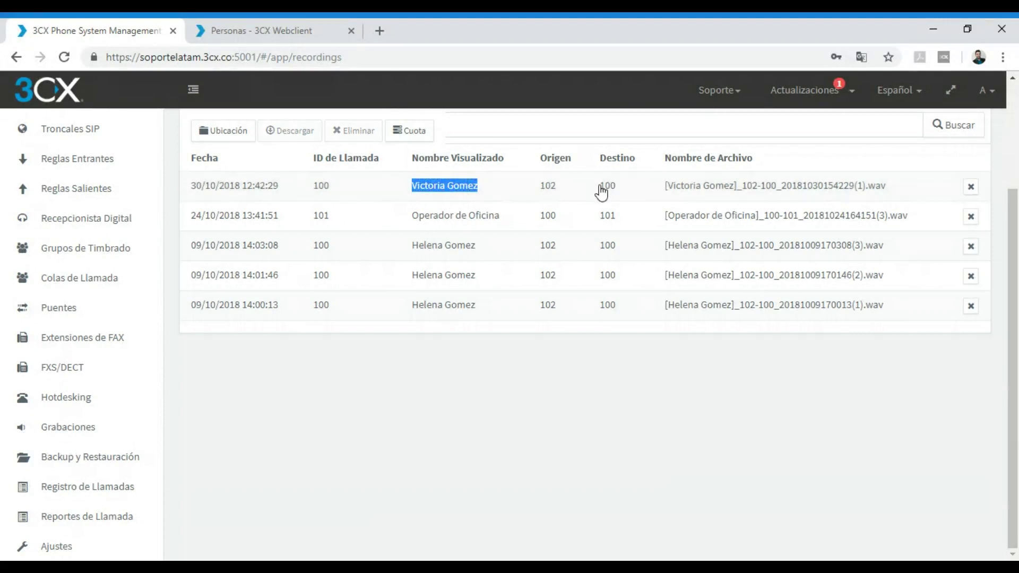
{"action": "left_click_drag", "start_coordinate": [604, 186], "coordinate": [622, 189]}
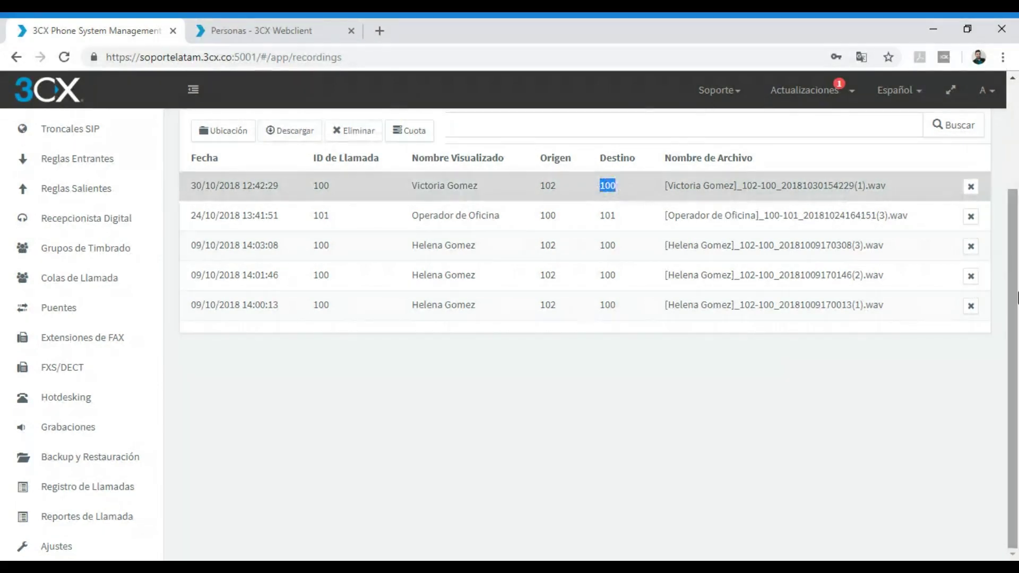
Permanently delete the 24/10/2018 13:41:51 recording of the call from extension 100 to 101.
{"action": "left_click", "coordinate": [971, 216]}
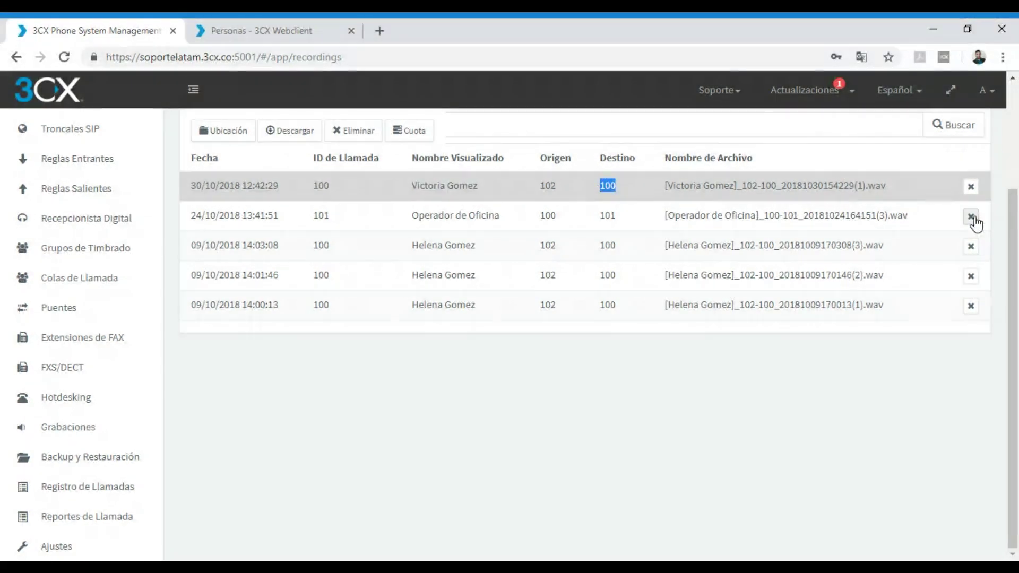
{"action": "left_click", "coordinate": [972, 218]}
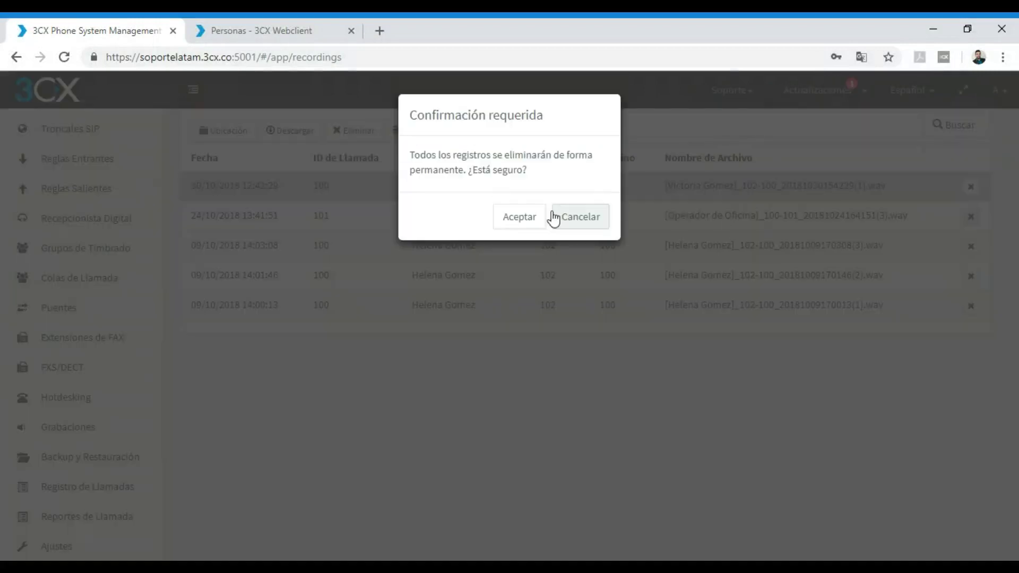
{"action": "left_click", "coordinate": [519, 217]}
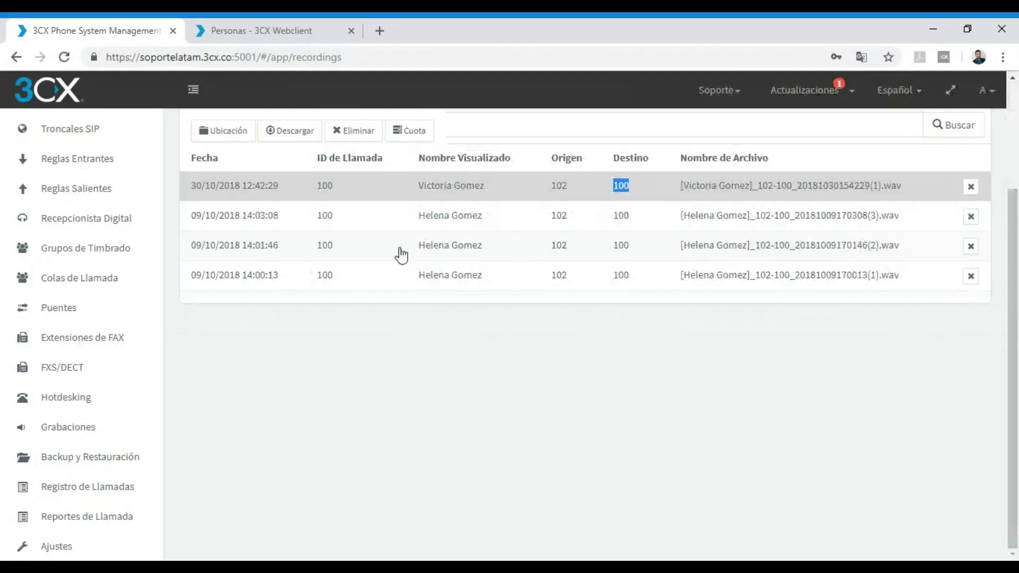
Select the three recordings dated 09/10/2018 and delete them permanently, leaving the 30/10/2018 recording unselected.
{"action": "left_click", "coordinate": [406, 270]}
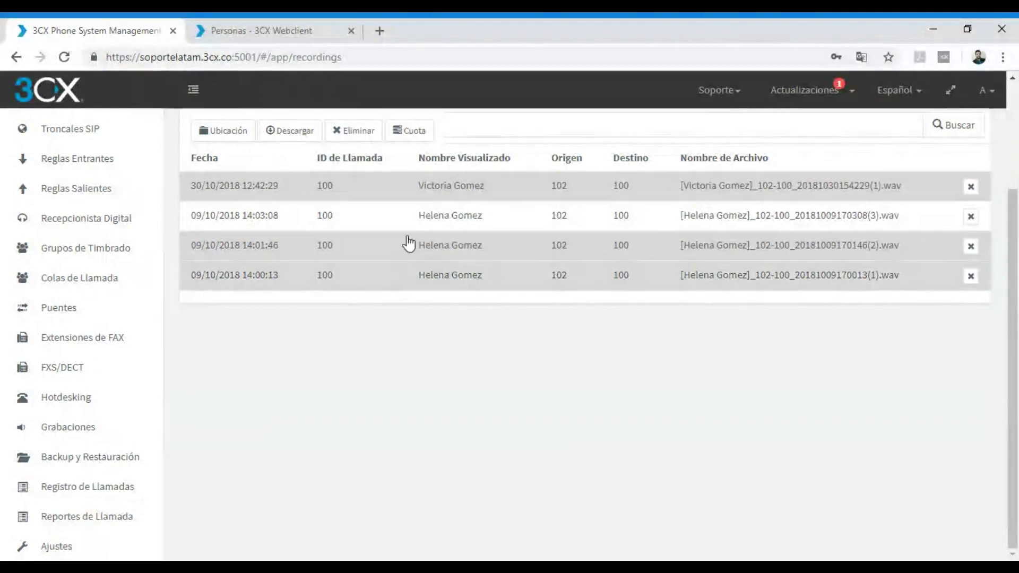
{"action": "left_click", "coordinate": [406, 196]}
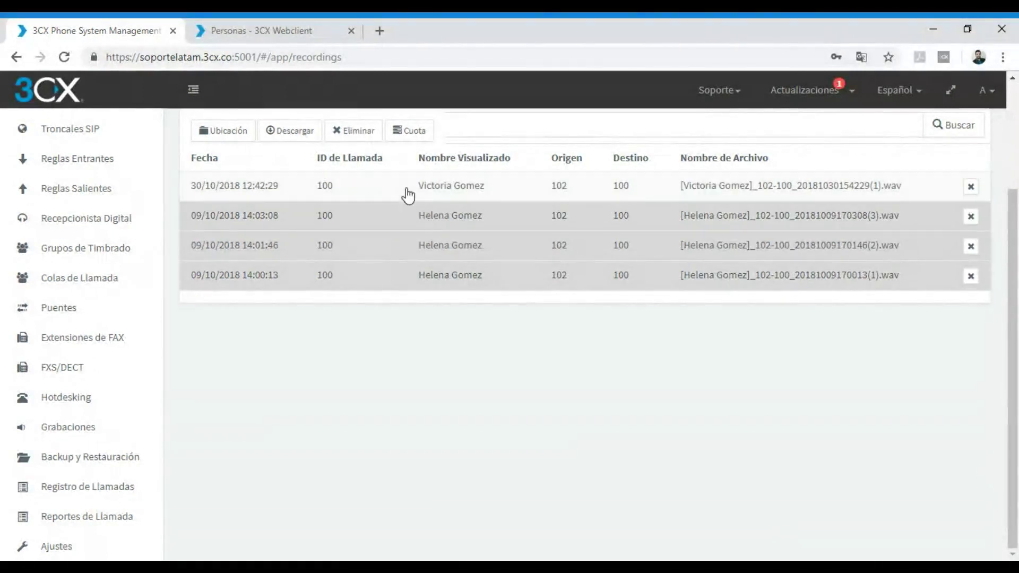
{"action": "left_click", "coordinate": [347, 130]}
{"action": "left_click", "coordinate": [536, 216]}
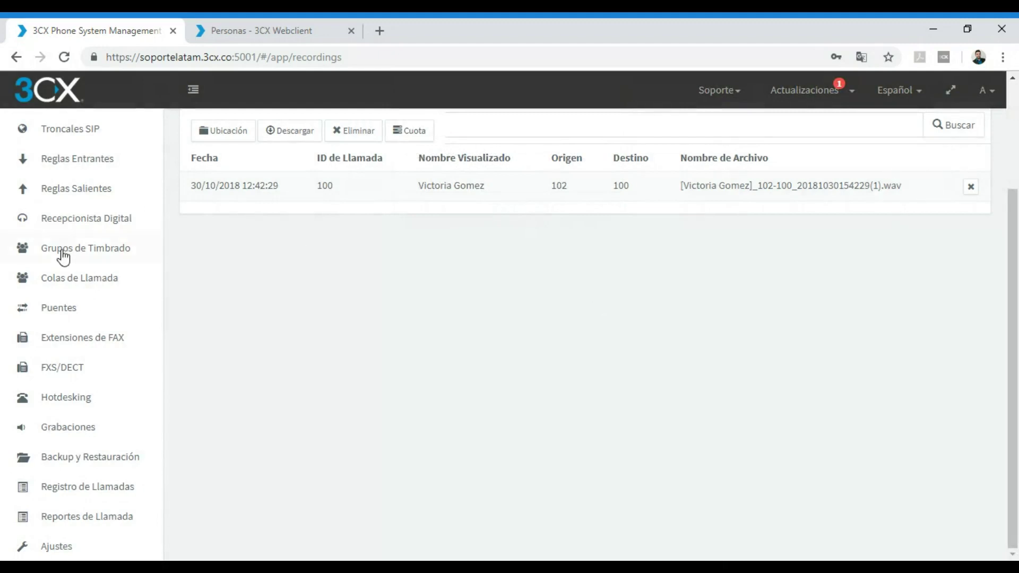
Open extension 100 (Operador de Oficina) for editing and display its options.
{"action": "scroll", "coordinate": [61, 250], "scroll_direction": "up", "scroll_amount": 3}
{"action": "scroll", "coordinate": [116, 151], "scroll_direction": "up", "scroll_amount": 1}
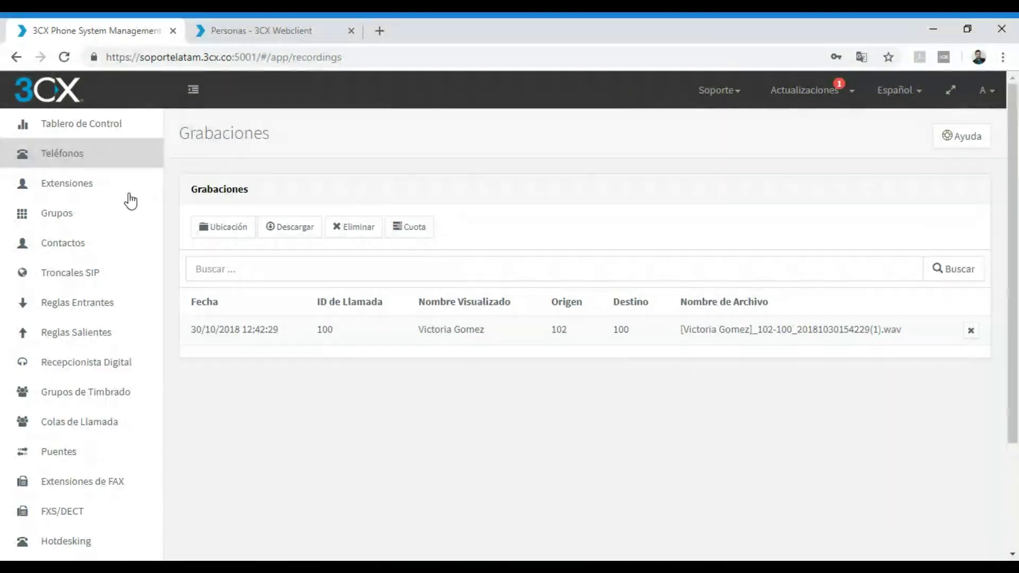
{"action": "left_click", "coordinate": [74, 186]}
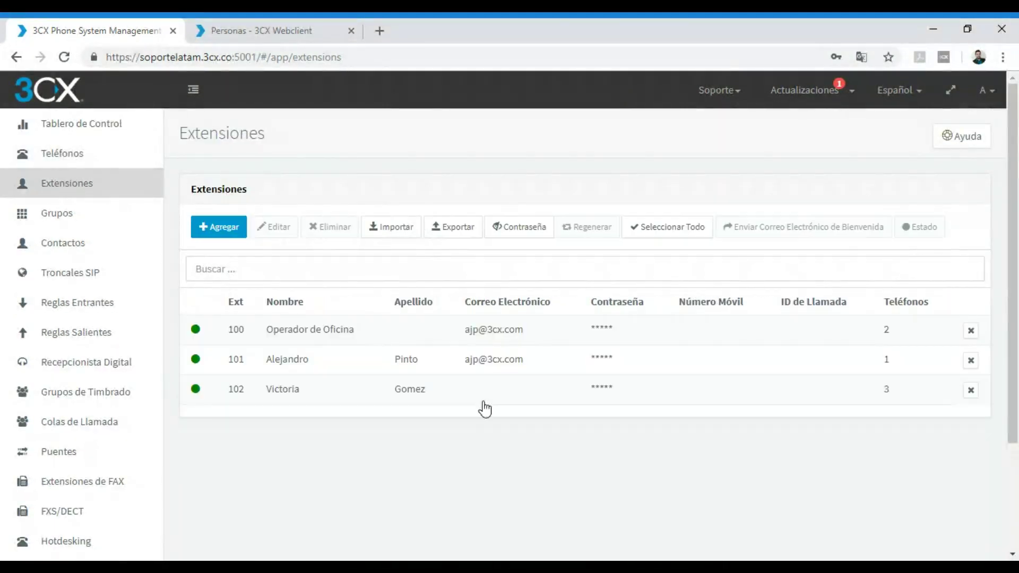
{"action": "left_click", "coordinate": [394, 339]}
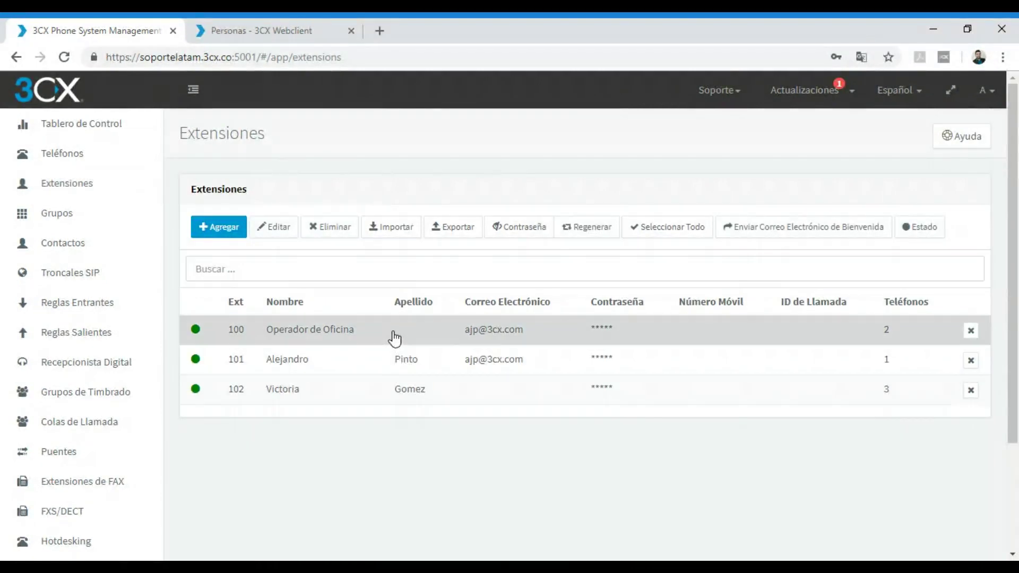
{"action": "left_click", "coordinate": [280, 227]}
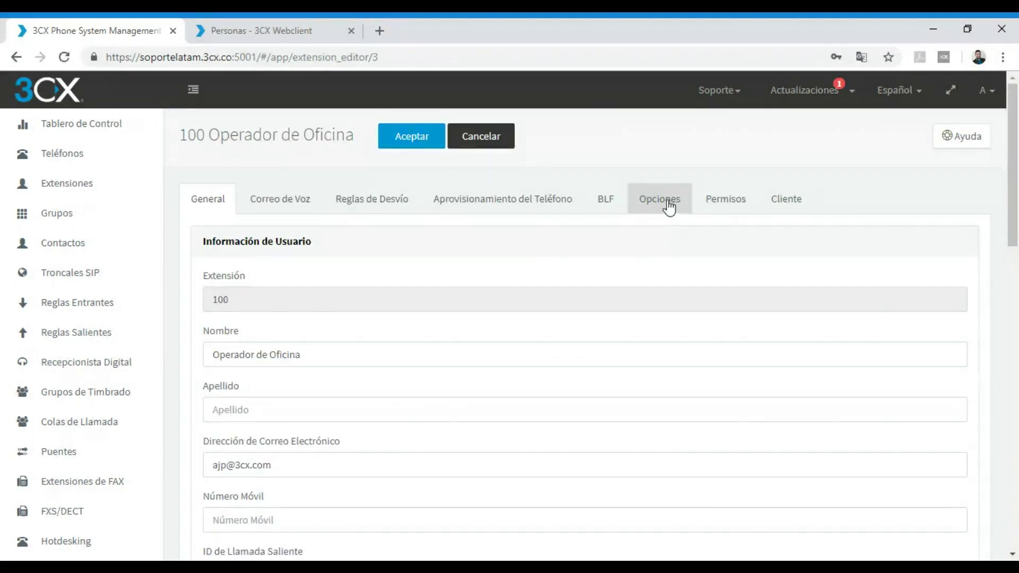
{"action": "left_click", "coordinate": [675, 207]}
Set extension 100's call recording to Grabar todas las llamadas and save the extension.
{"action": "scroll", "coordinate": [385, 346], "scroll_direction": "down", "scroll_amount": 8}
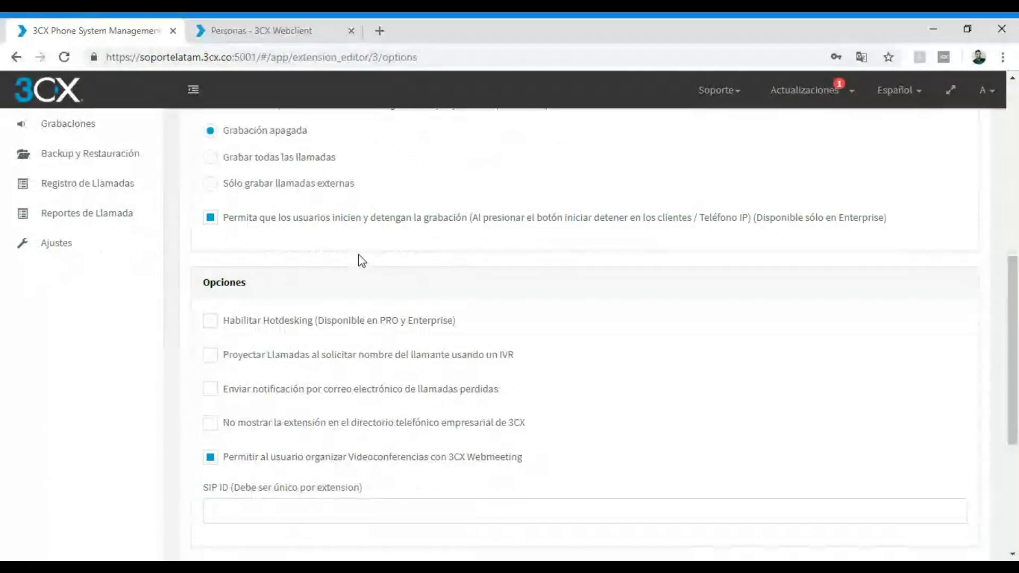
{"action": "scroll", "coordinate": [362, 260], "scroll_direction": "up", "scroll_amount": 3}
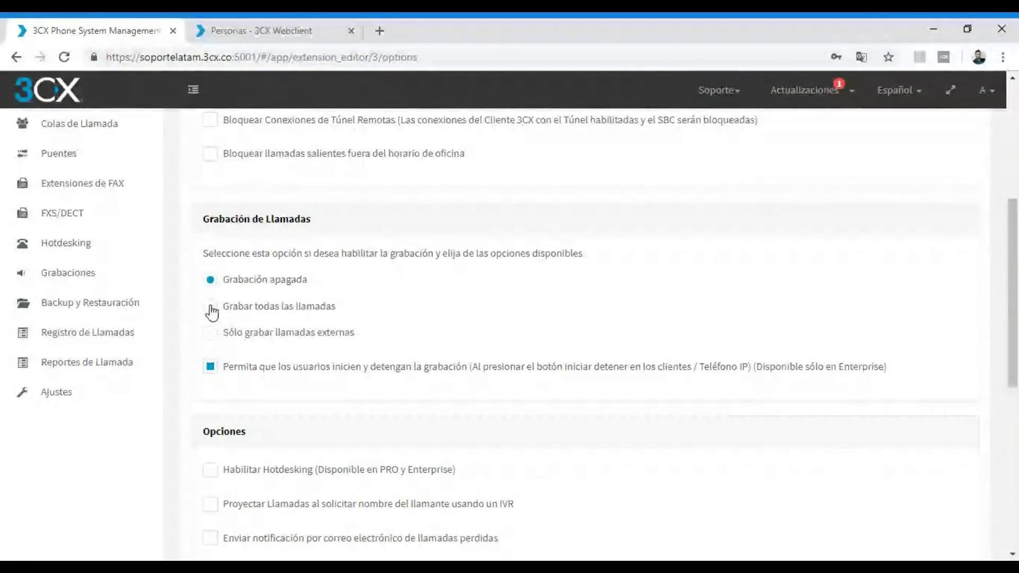
{"action": "left_click", "coordinate": [211, 308]}
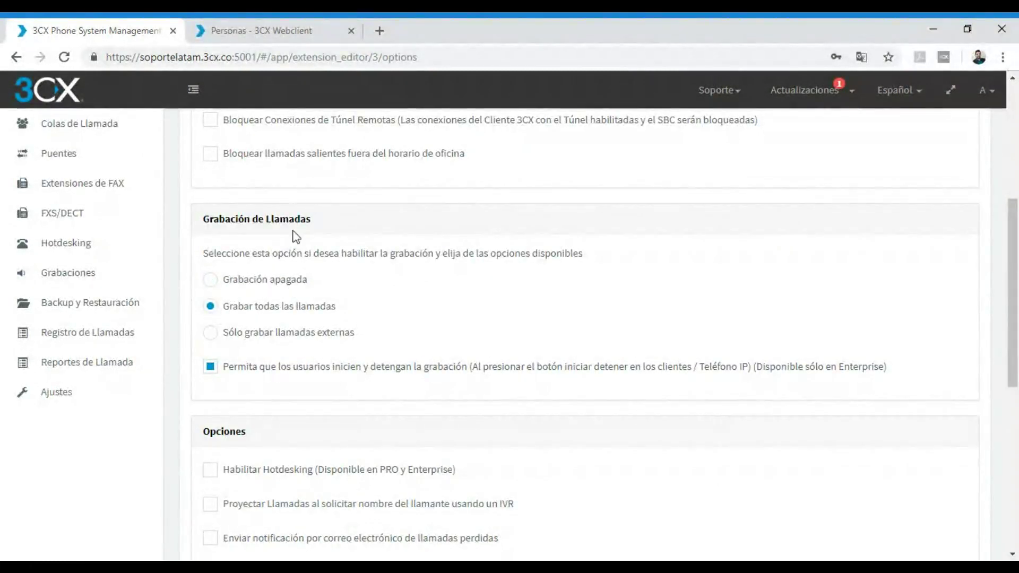
{"action": "left_click", "coordinate": [308, 32]}
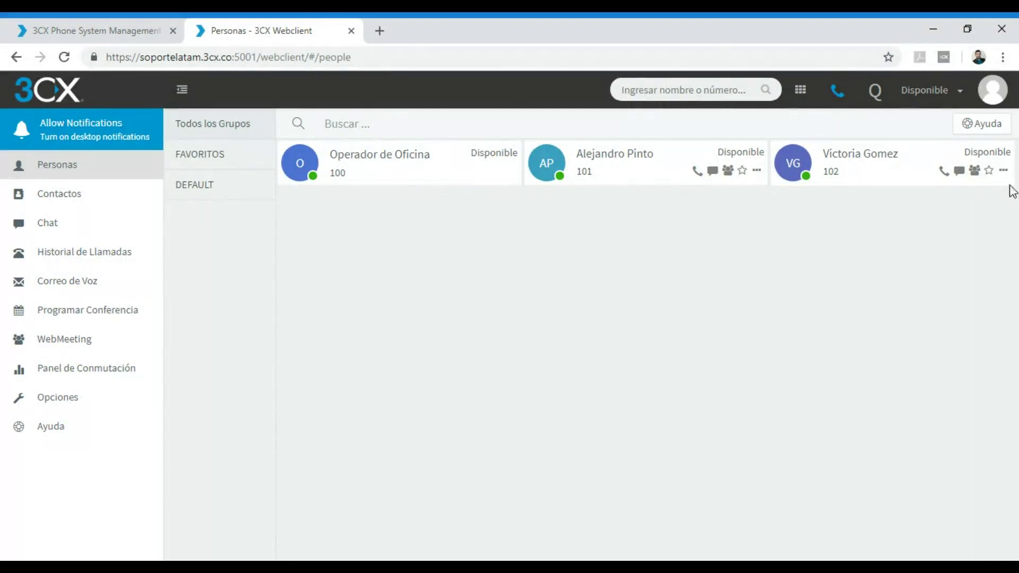
{"action": "left_click", "coordinate": [104, 21]}
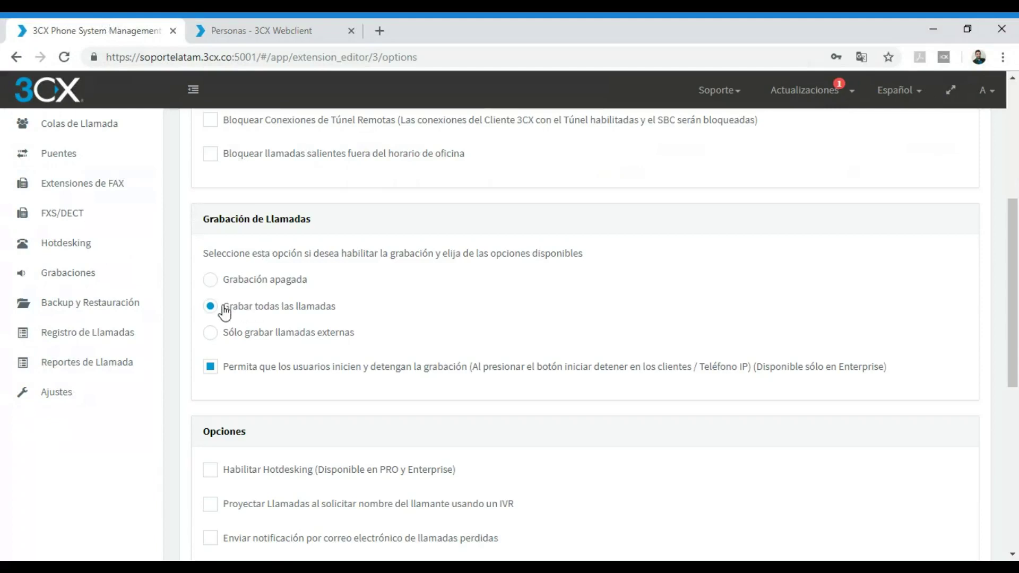
{"action": "scroll", "coordinate": [421, 275], "scroll_direction": "up", "scroll_amount": 5}
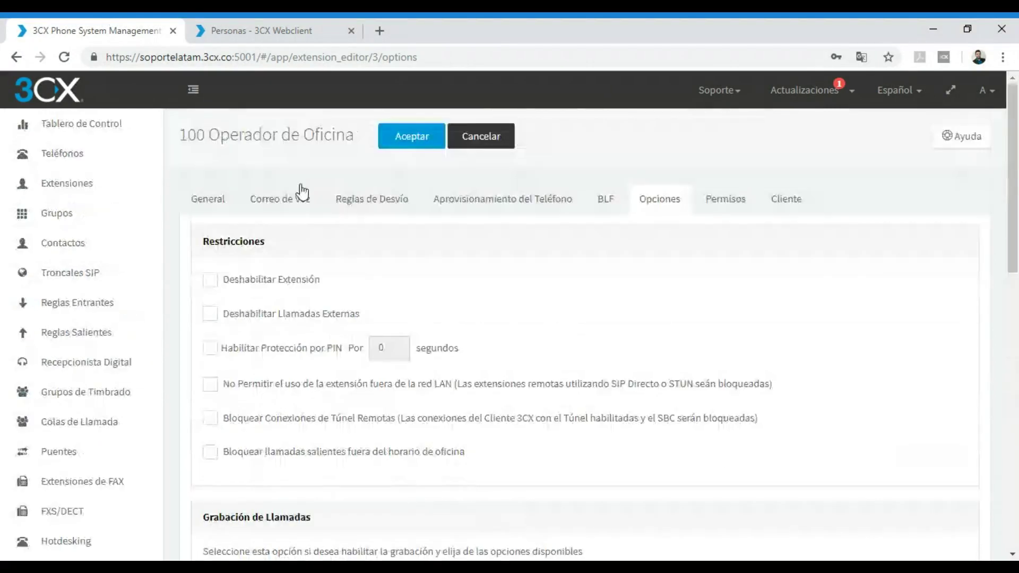
{"action": "left_click", "coordinate": [390, 141]}
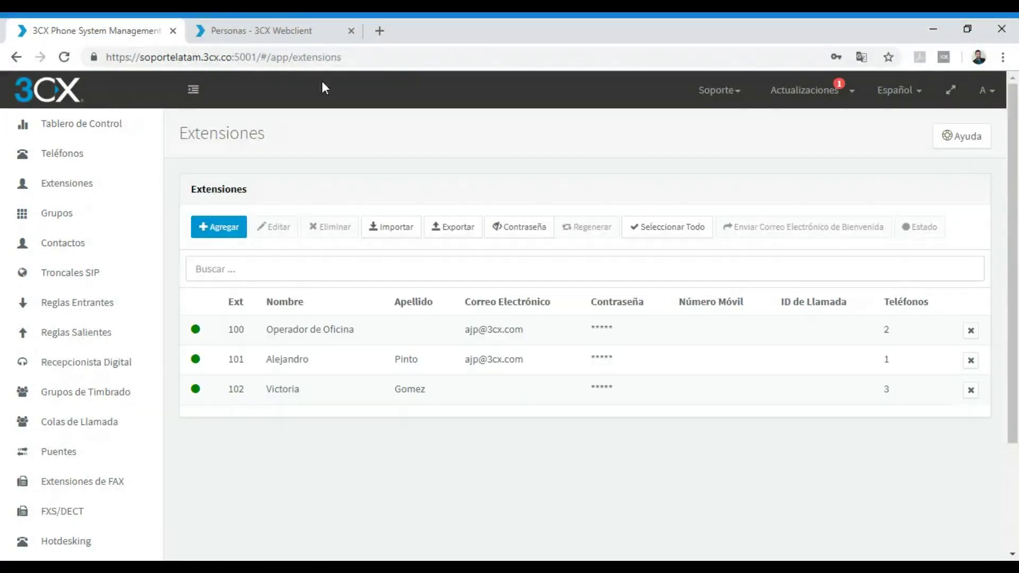
In the 3CX Webclient, answer the new call from extension 102, try the recording control during it and hang up.
{"action": "left_click", "coordinate": [253, 27]}
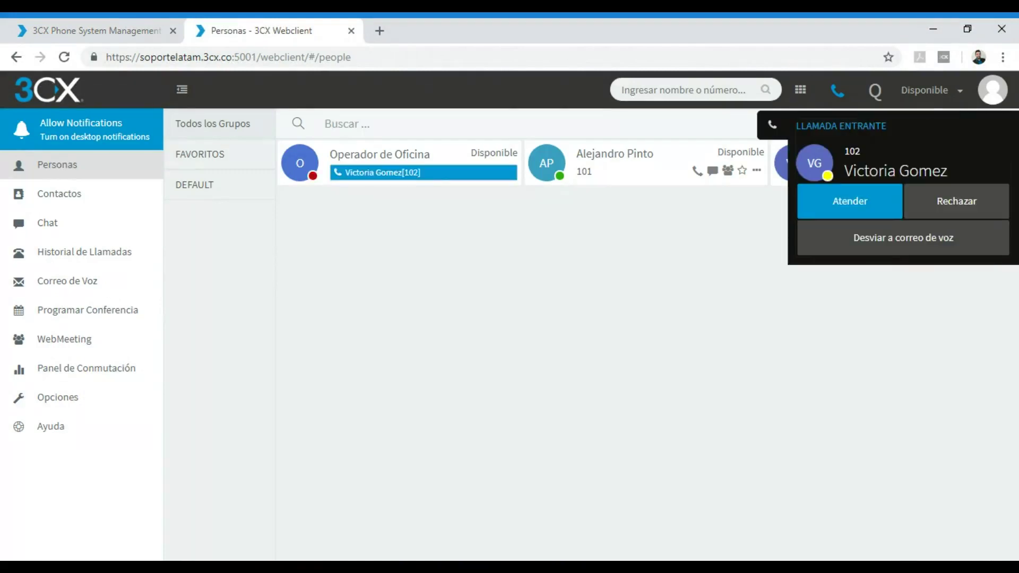
{"action": "left_click", "coordinate": [862, 214]}
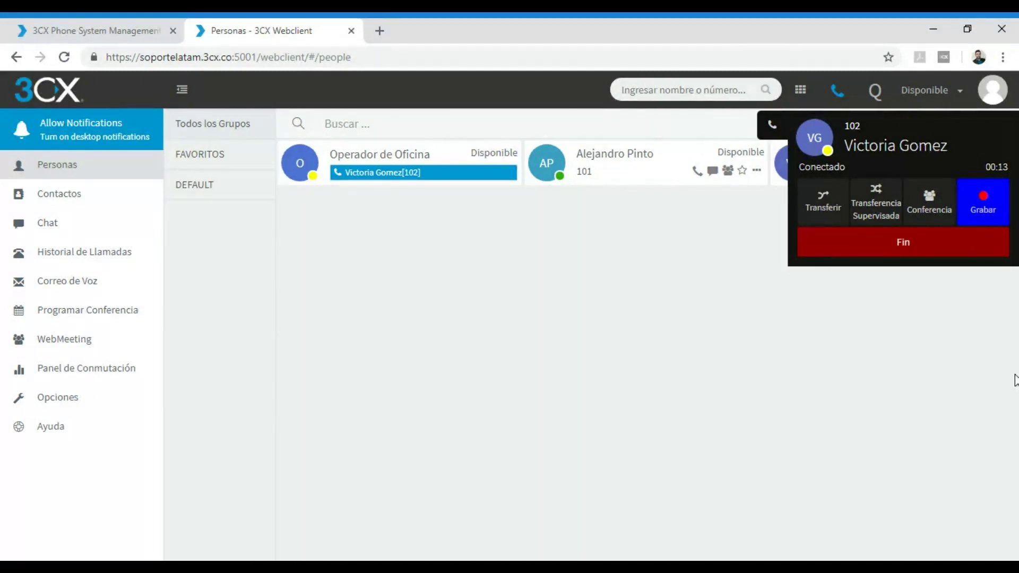
{"action": "left_click", "coordinate": [983, 211]}
{"action": "left_click", "coordinate": [982, 192]}
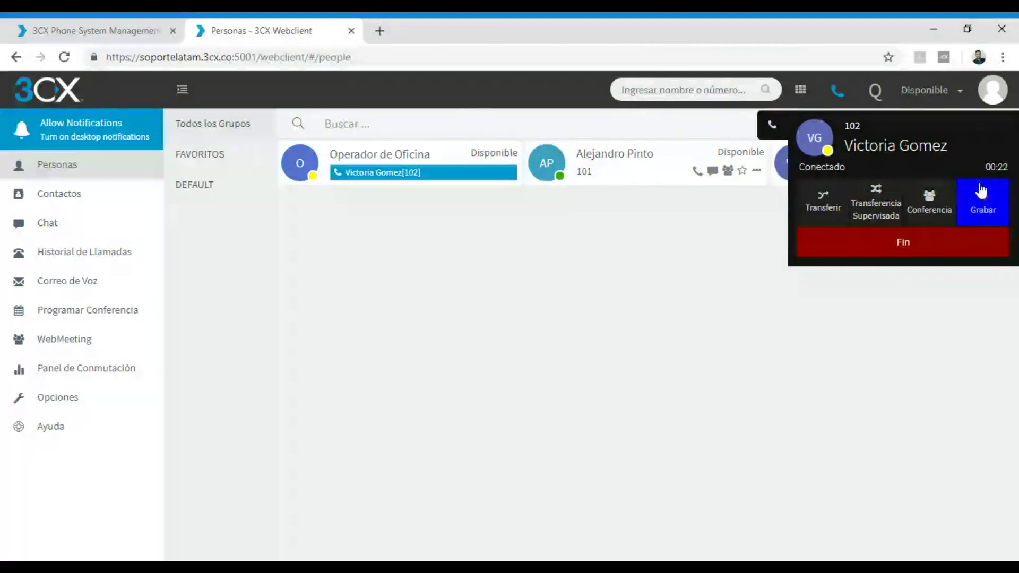
{"action": "left_click", "coordinate": [975, 245]}
Return to the 3CX management console and check the recordings list for the latest call from extension 102 to 100.
{"action": "left_click", "coordinate": [80, 24]}
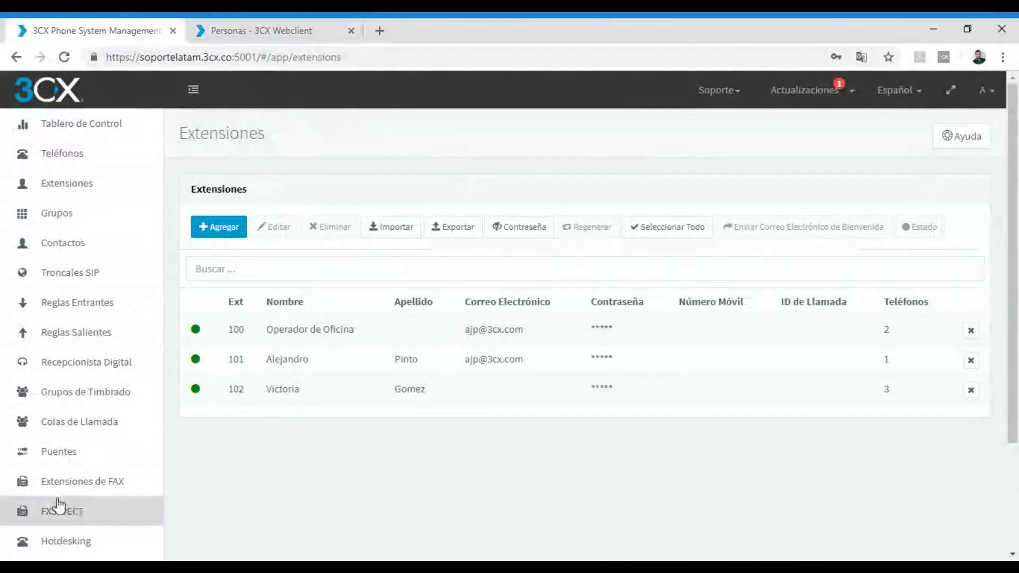
{"action": "scroll", "coordinate": [59, 478], "scroll_direction": "down", "scroll_amount": 3}
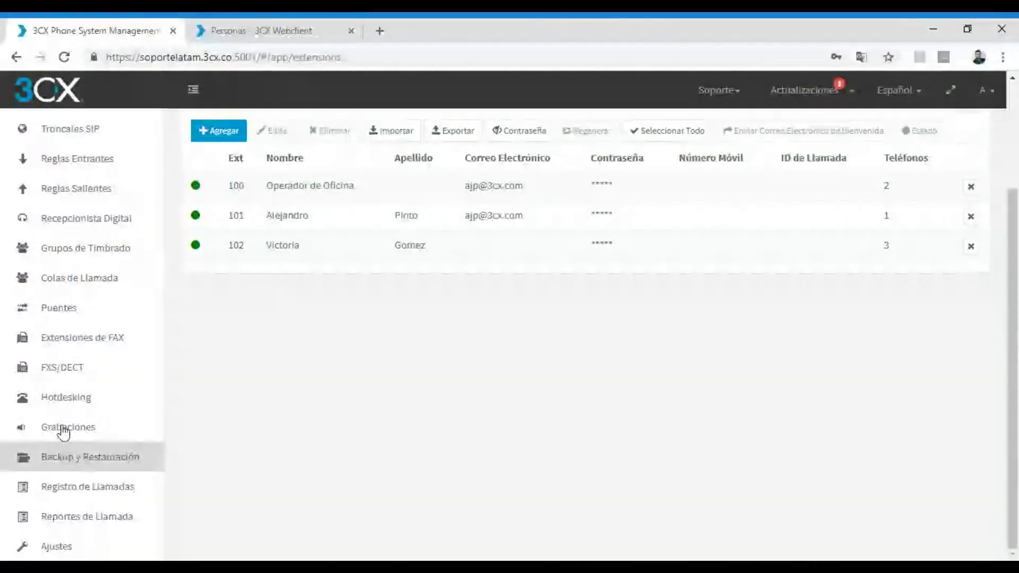
{"action": "left_click", "coordinate": [62, 431]}
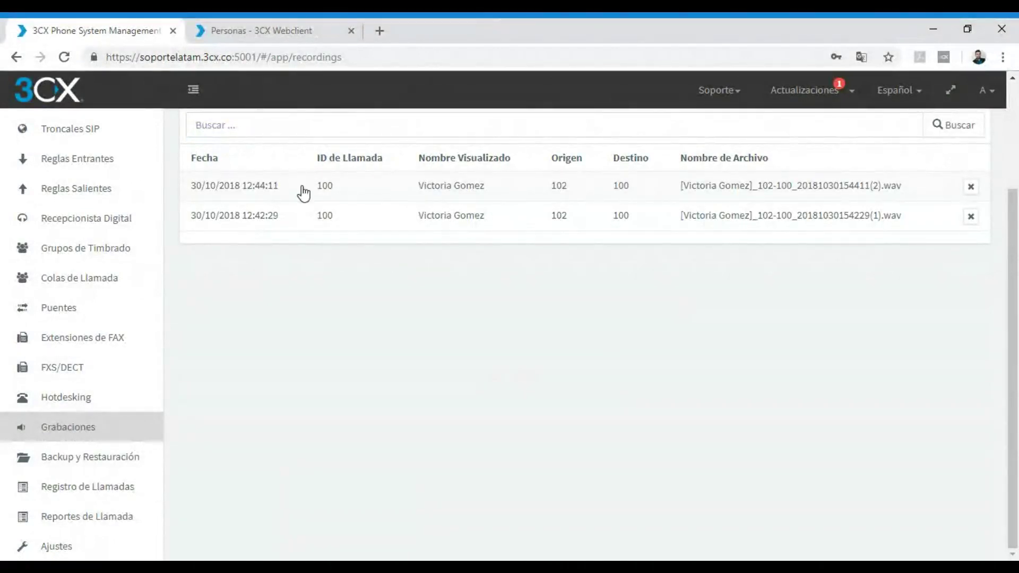
{"action": "left_click", "coordinate": [646, 198]}
{"action": "scroll", "coordinate": [133, 212], "scroll_direction": "up", "scroll_amount": 3}
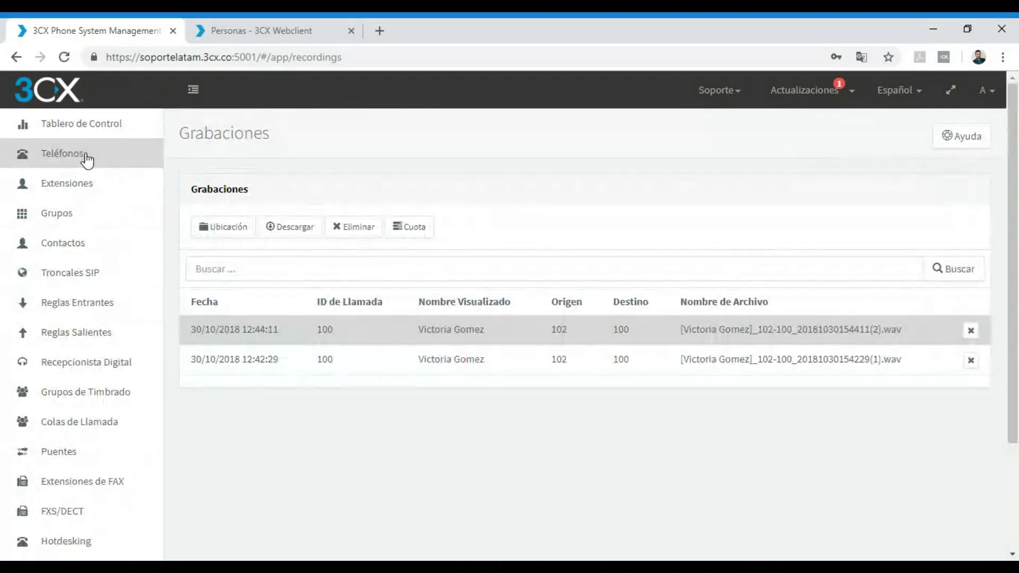
Open extension 100 (Operador de Oficina) for editing and go to its options.
{"action": "left_click", "coordinate": [89, 183]}
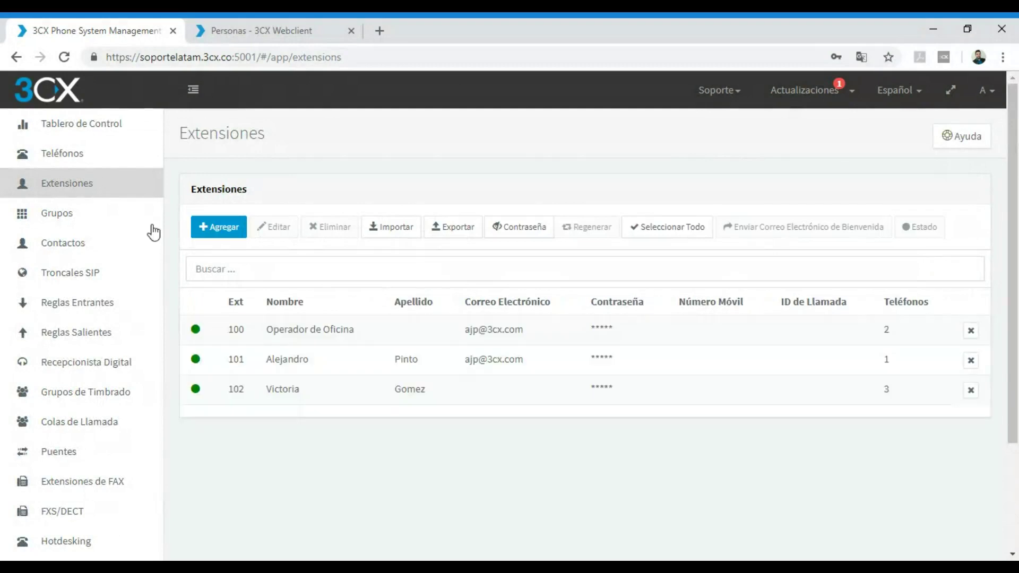
{"action": "left_click", "coordinate": [266, 332]}
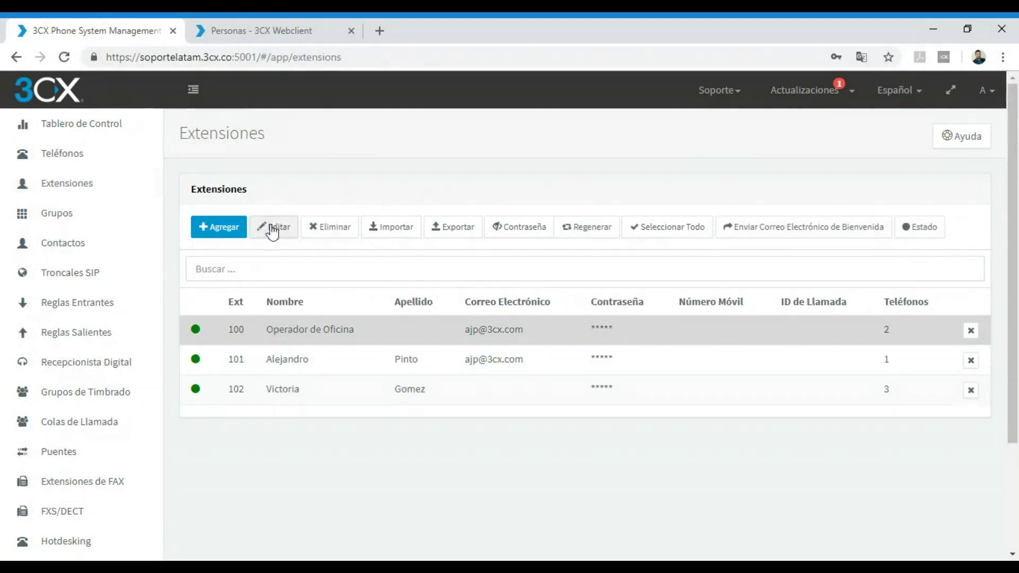
{"action": "left_click", "coordinate": [271, 229]}
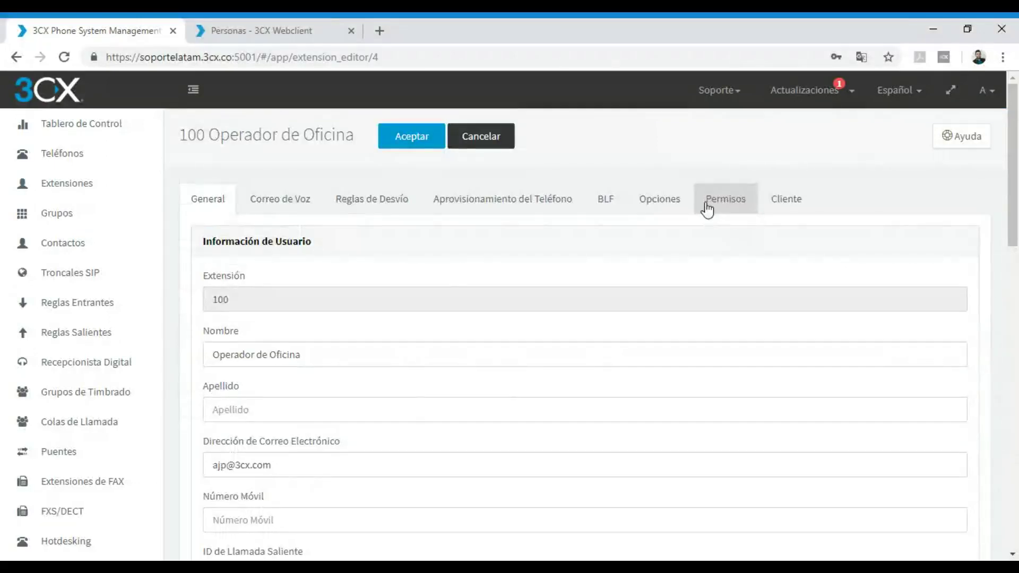
{"action": "left_click", "coordinate": [662, 200]}
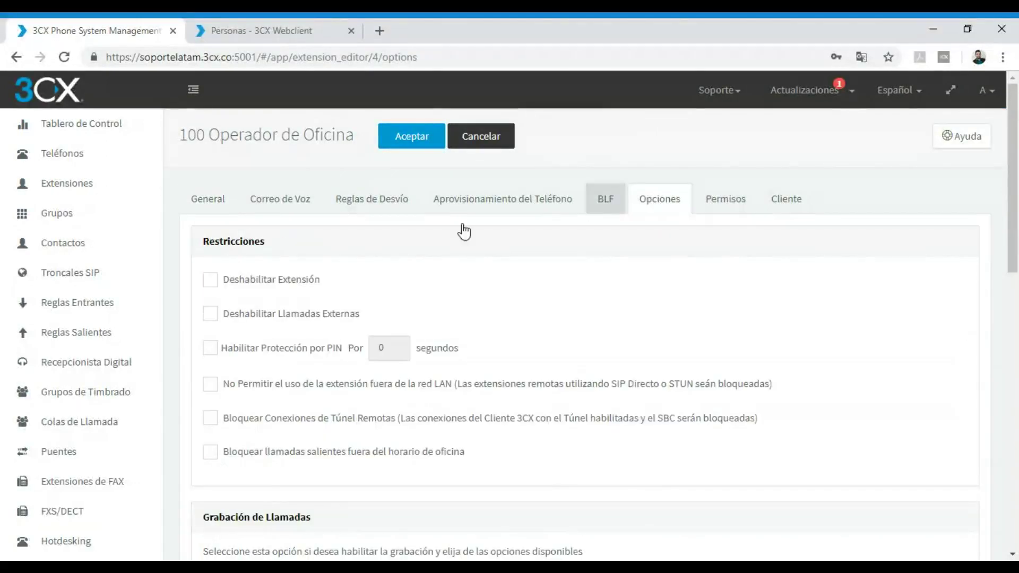
Set extension 100's call recording to Sólo grabar llamadas externas and save the extension.
{"action": "scroll", "coordinate": [170, 340], "scroll_direction": "down", "scroll_amount": 1}
{"action": "scroll", "coordinate": [170, 333], "scroll_direction": "down", "scroll_amount": 9}
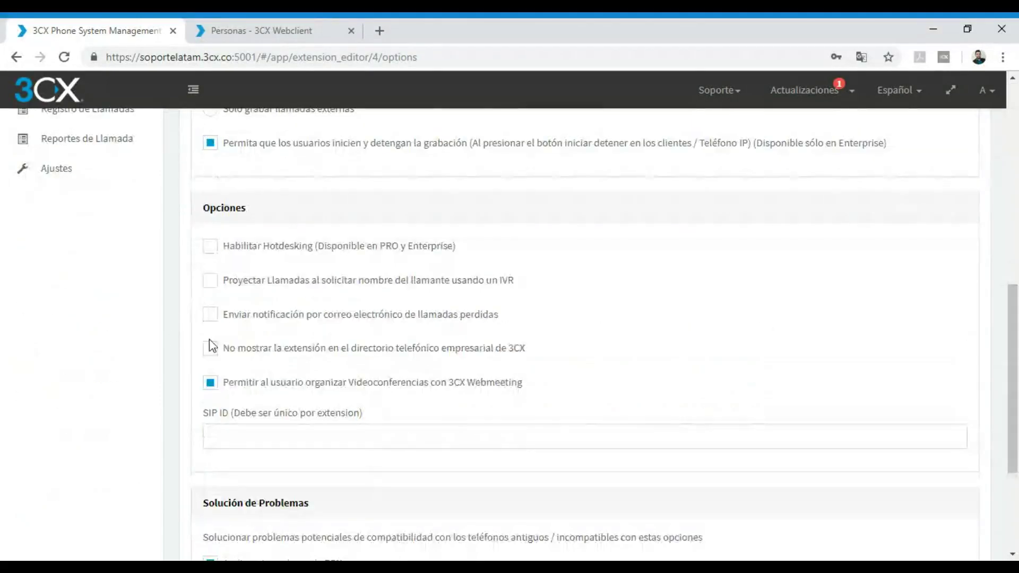
{"action": "scroll", "coordinate": [211, 353], "scroll_direction": "down", "scroll_amount": 2}
{"action": "scroll", "coordinate": [210, 353], "scroll_direction": "up", "scroll_amount": 10}
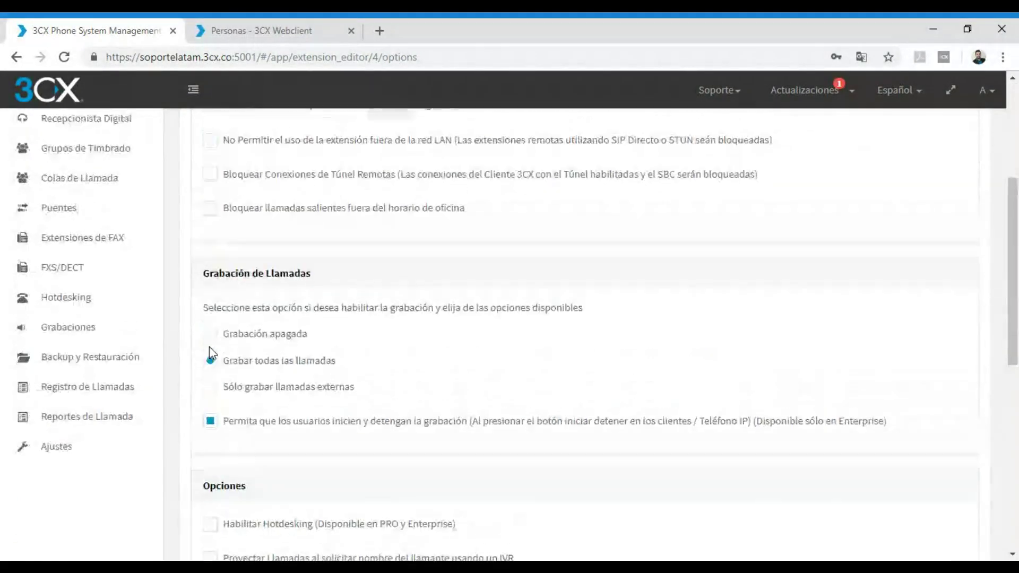
{"action": "scroll", "coordinate": [211, 353], "scroll_direction": "down", "scroll_amount": 3}
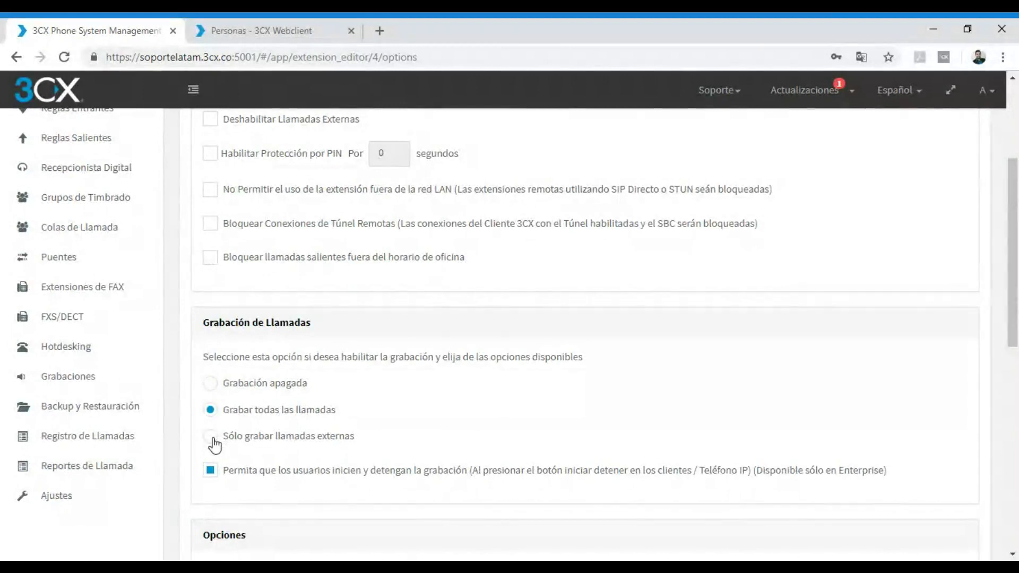
{"action": "scroll", "coordinate": [405, 286], "scroll_direction": "down", "scroll_amount": 1}
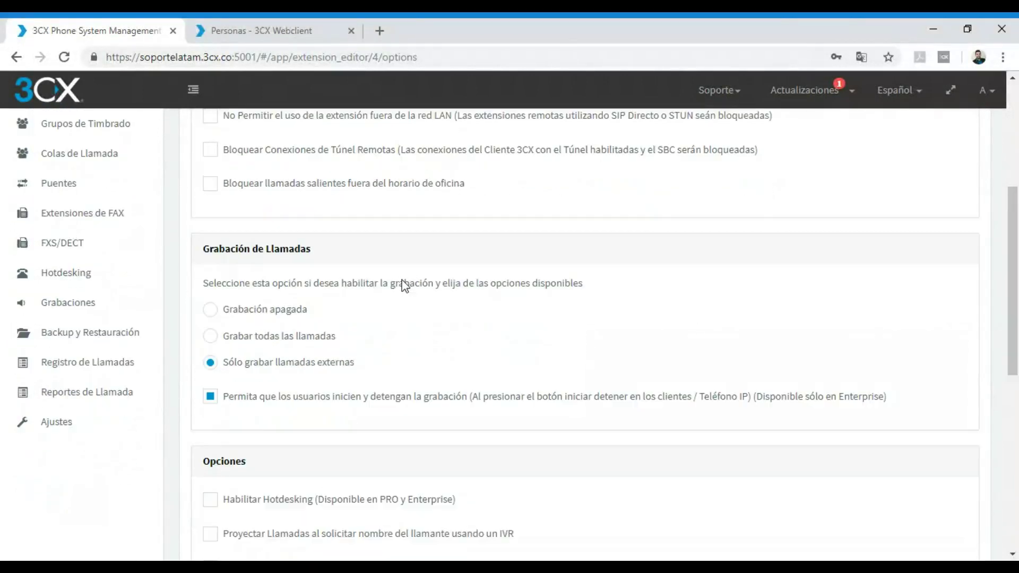
{"action": "scroll", "coordinate": [405, 281], "scroll_direction": "up", "scroll_amount": 5}
{"action": "left_click", "coordinate": [412, 141]}
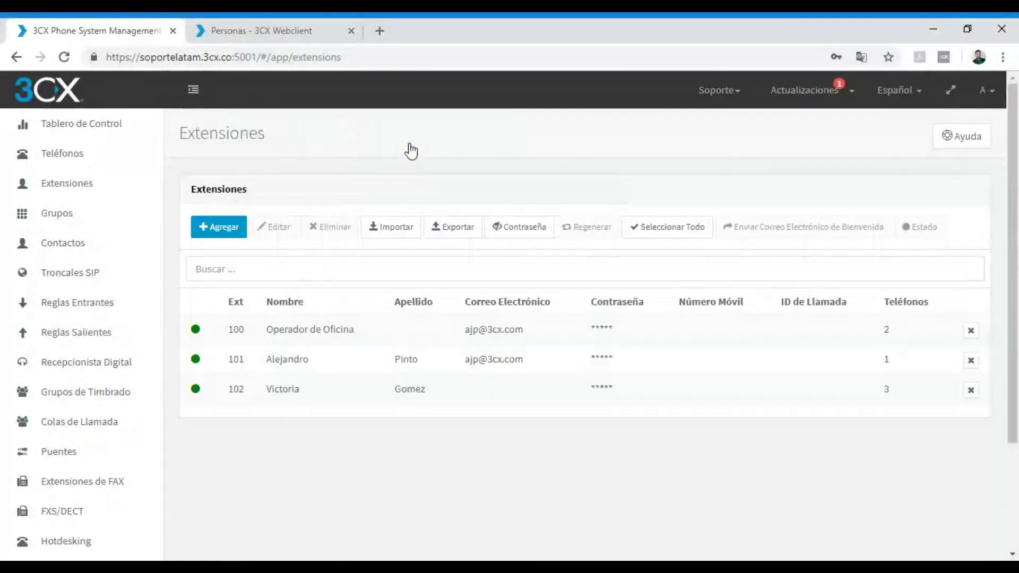
Switch to the 3CX Webclient, take a test call from extension 102 and hang up.
{"action": "left_click", "coordinate": [243, 30]}
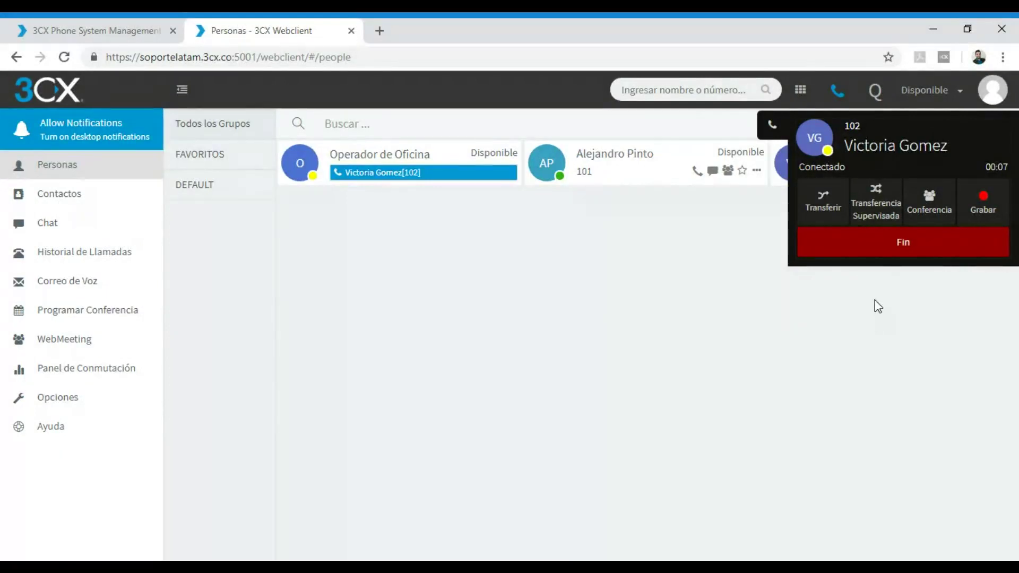
{"action": "left_click", "coordinate": [886, 245]}
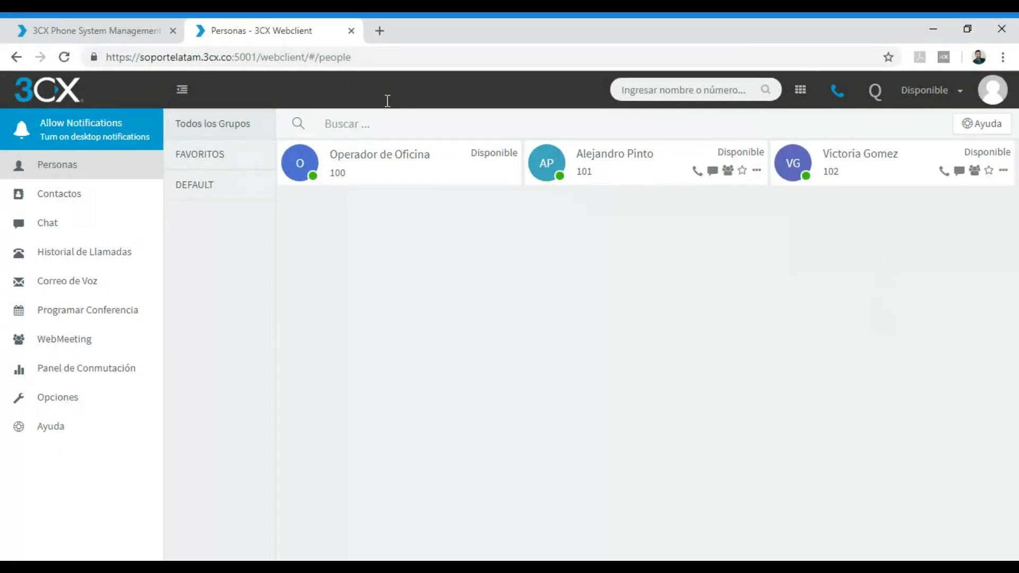
Return to the management console and check the recordings list for the internal call from extension 102.
{"action": "left_click", "coordinate": [61, 24]}
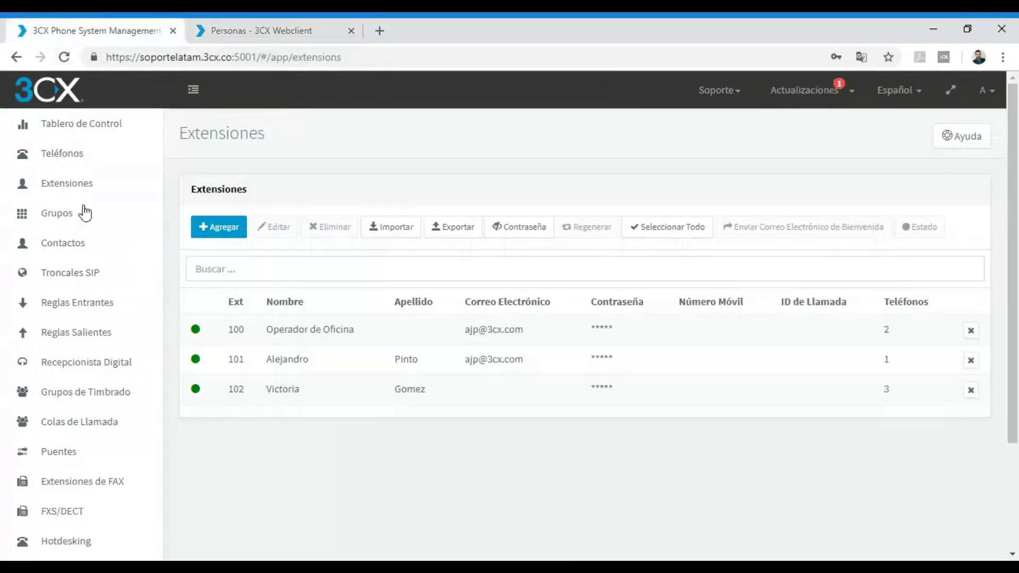
{"action": "scroll", "coordinate": [90, 473], "scroll_direction": "down", "scroll_amount": 3}
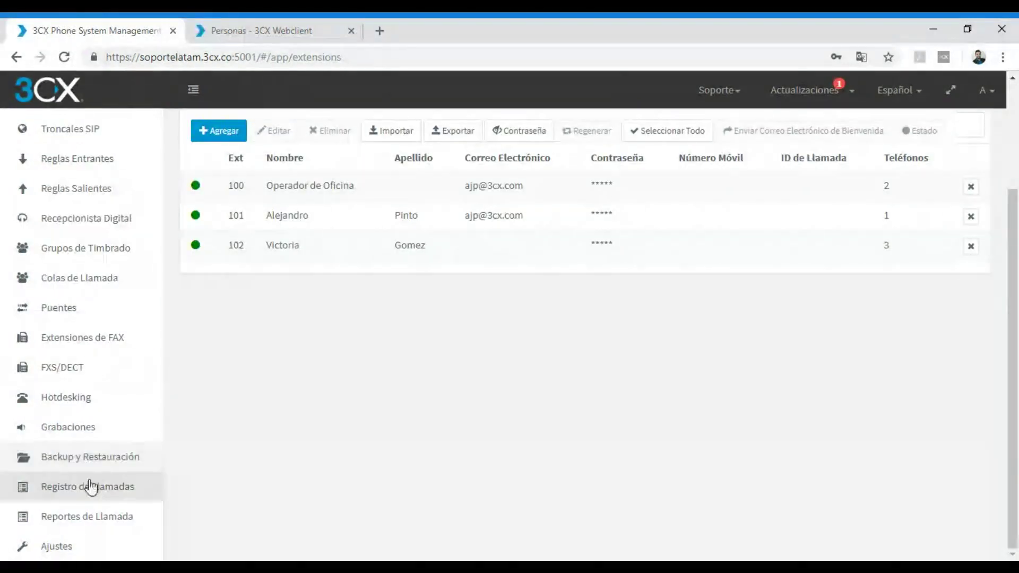
{"action": "left_click", "coordinate": [58, 437]}
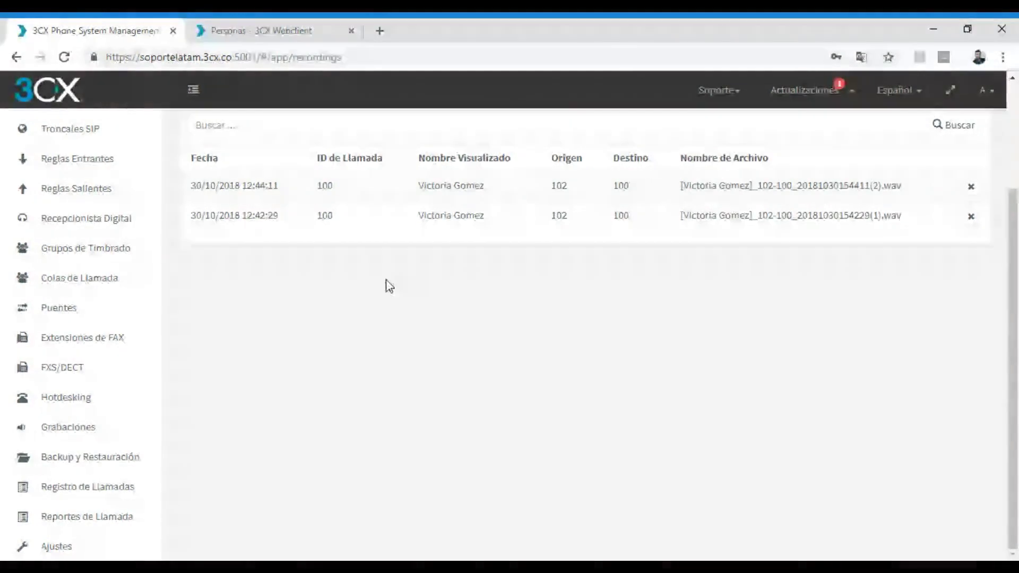
{"action": "scroll", "coordinate": [398, 239], "scroll_direction": "up", "scroll_amount": 3}
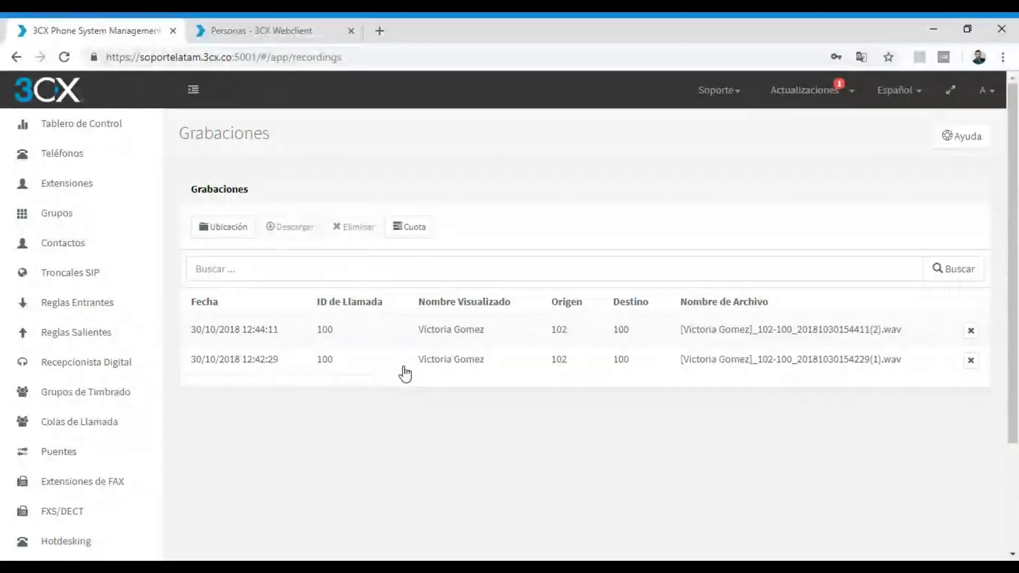
Reopen extension 100 from the extensions list and show its call recording options.
{"action": "left_click", "coordinate": [91, 186]}
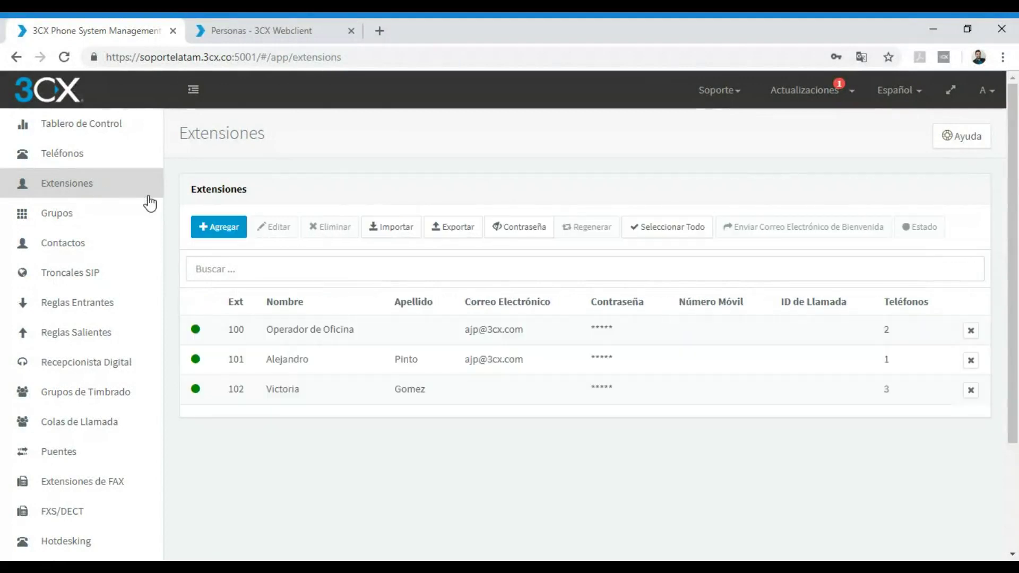
{"action": "left_click", "coordinate": [290, 331]}
{"action": "left_click", "coordinate": [279, 233]}
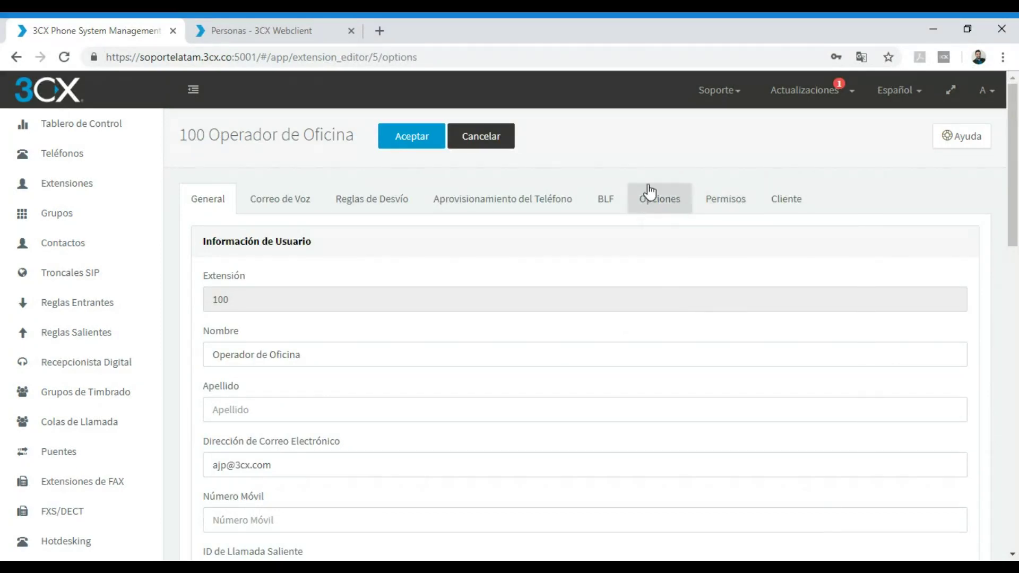
Set extension 100 to Grabar todas las llamadas, disable letting users start and stop recording, and save.
{"action": "scroll", "coordinate": [257, 316], "scroll_direction": "down", "scroll_amount": 10}
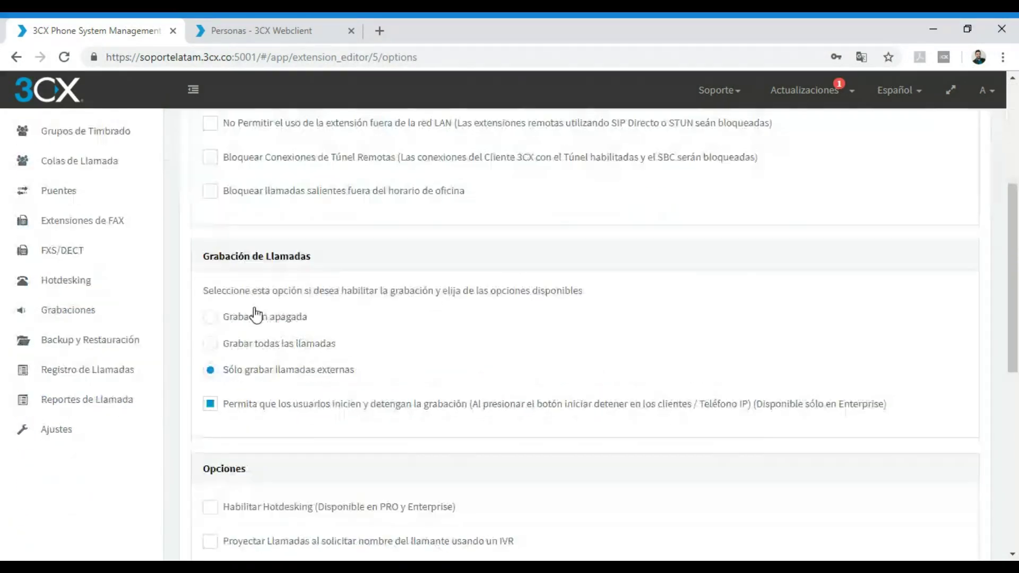
{"action": "scroll", "coordinate": [244, 291], "scroll_direction": "down", "scroll_amount": 1}
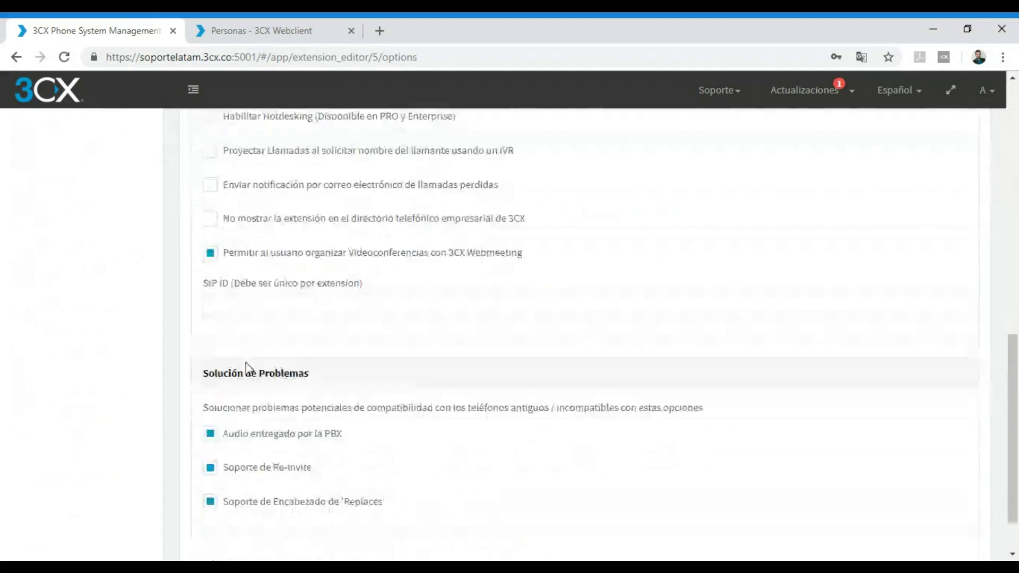
{"action": "scroll", "coordinate": [246, 319], "scroll_direction": "up", "scroll_amount": 5}
{"action": "scroll", "coordinate": [238, 357], "scroll_direction": "up", "scroll_amount": 3}
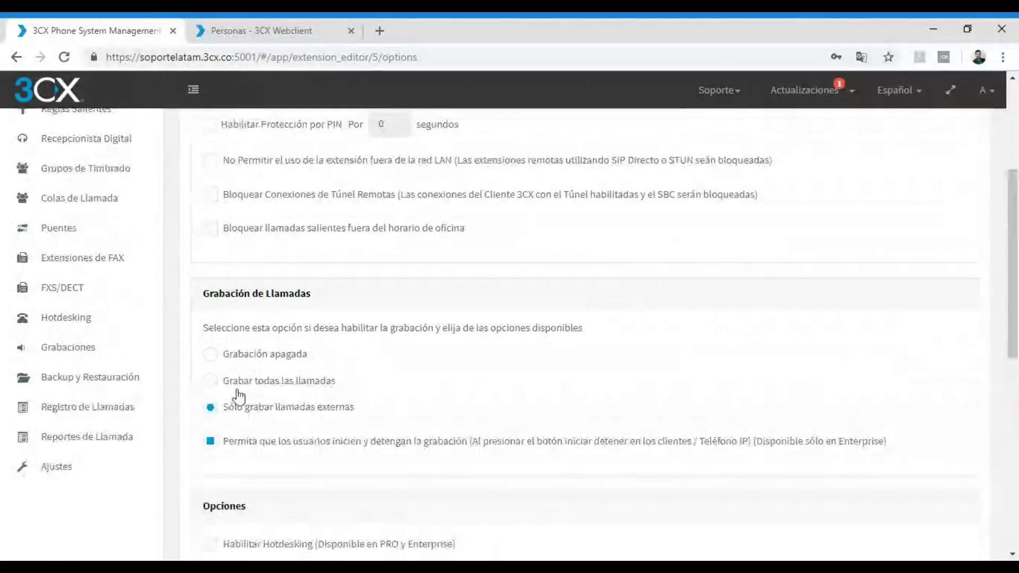
{"action": "left_click", "coordinate": [215, 382]}
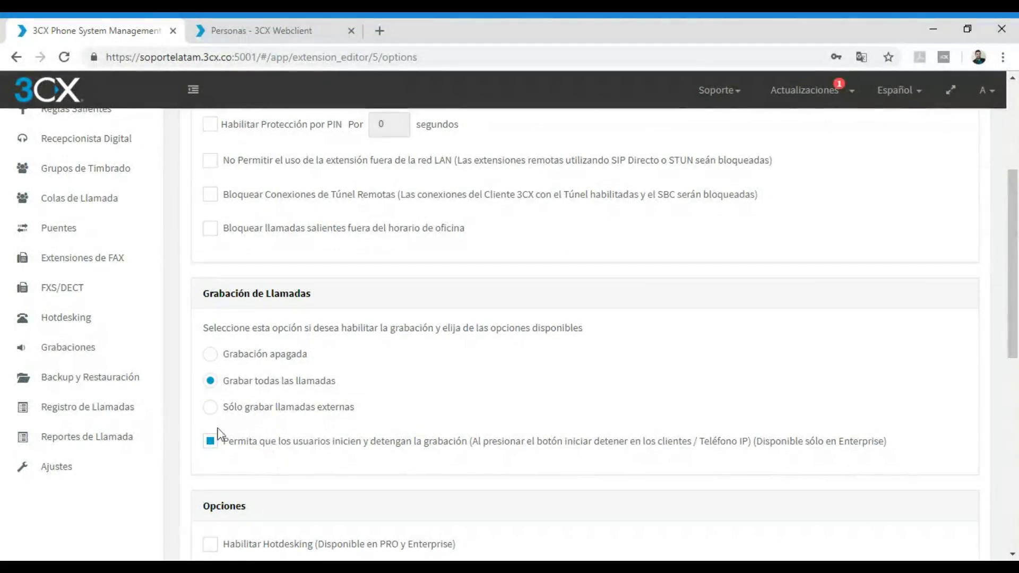
{"action": "left_click", "coordinate": [210, 445]}
{"action": "left_click_drag", "start_coordinate": [564, 446], "coordinate": [619, 445]}
{"action": "scroll", "coordinate": [530, 374], "scroll_direction": "up", "scroll_amount": 5}
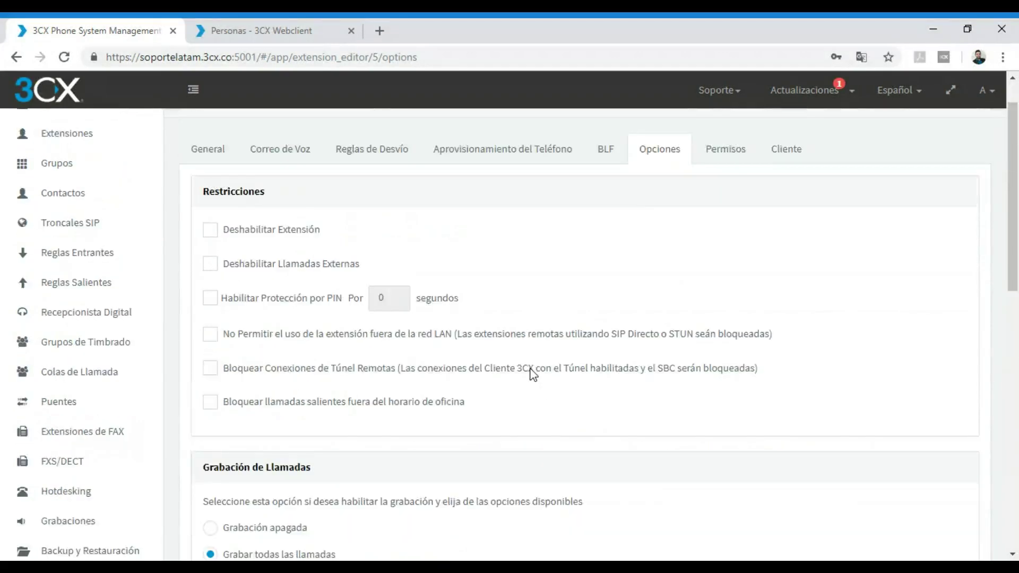
{"action": "left_click", "coordinate": [417, 140]}
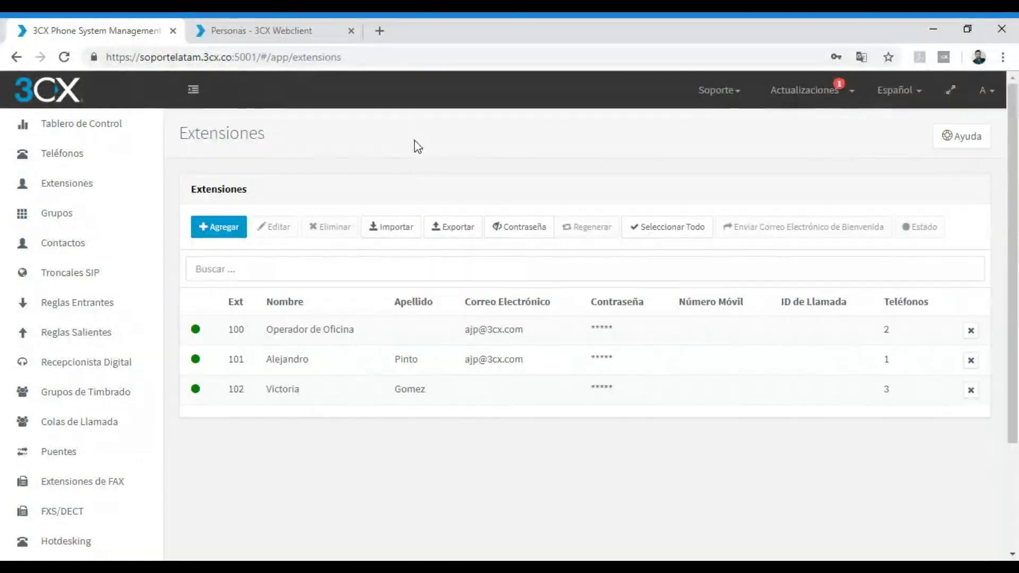
Try the Grabar control during a call from extension 102 in the 3CX Webclient and return to the management console.
{"action": "left_click", "coordinate": [252, 30]}
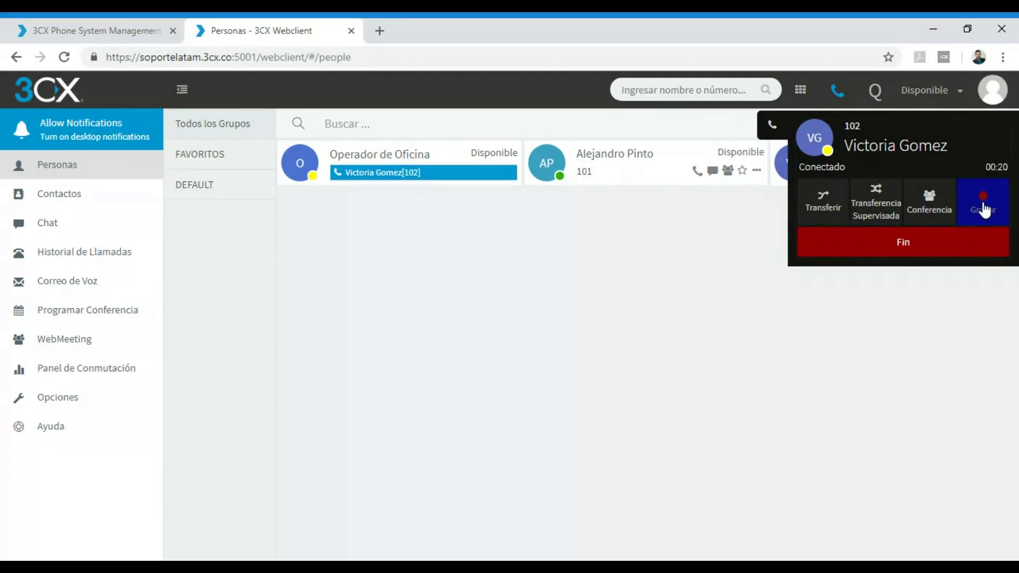
{"action": "left_click", "coordinate": [116, 30]}
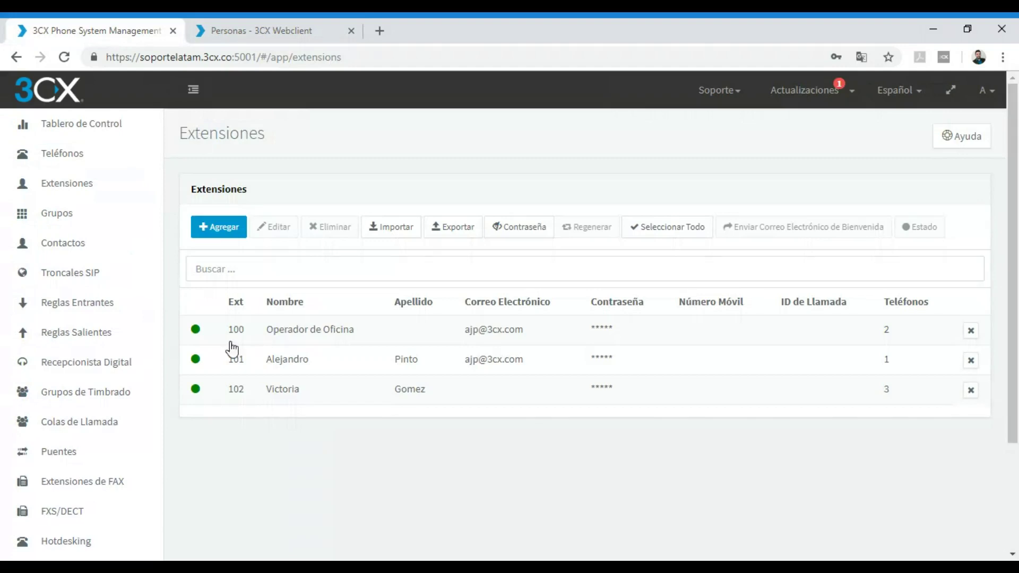
Edit extension 100 (Operador de Oficina) again and bring up its options.
{"action": "left_click", "coordinate": [67, 183]}
{"action": "left_click", "coordinate": [246, 334]}
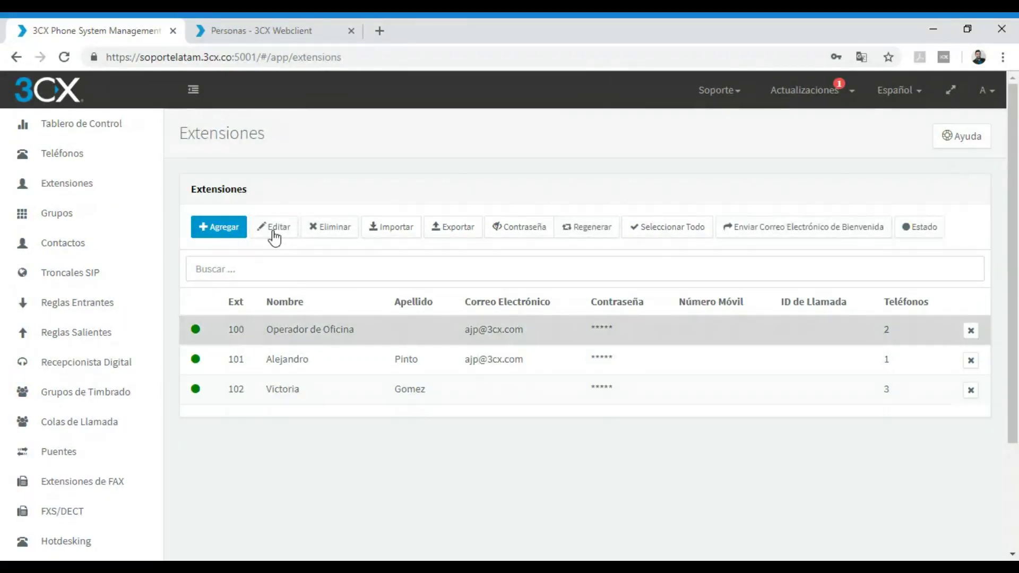
{"action": "left_click", "coordinate": [273, 227]}
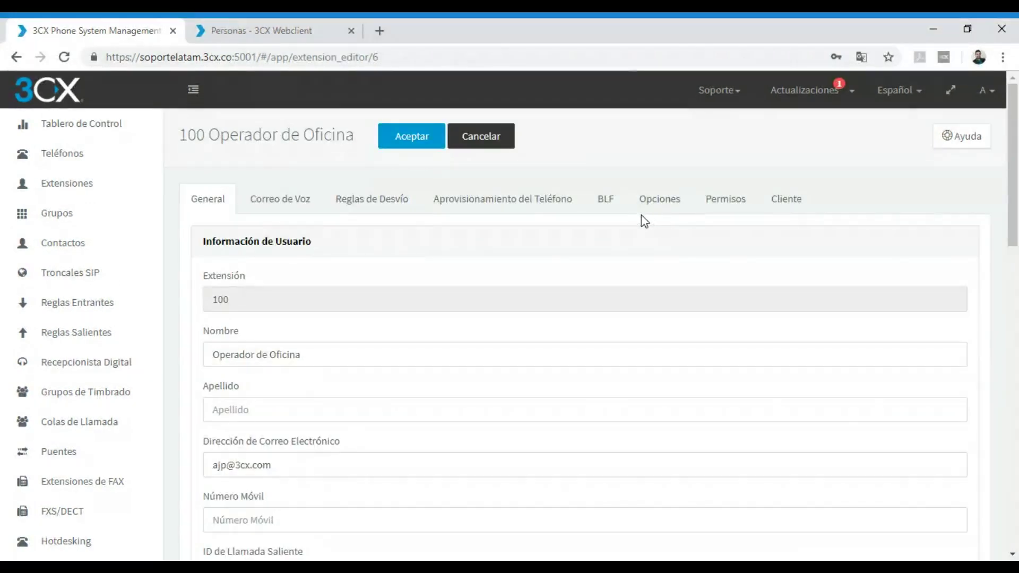
{"action": "left_click", "coordinate": [660, 198]}
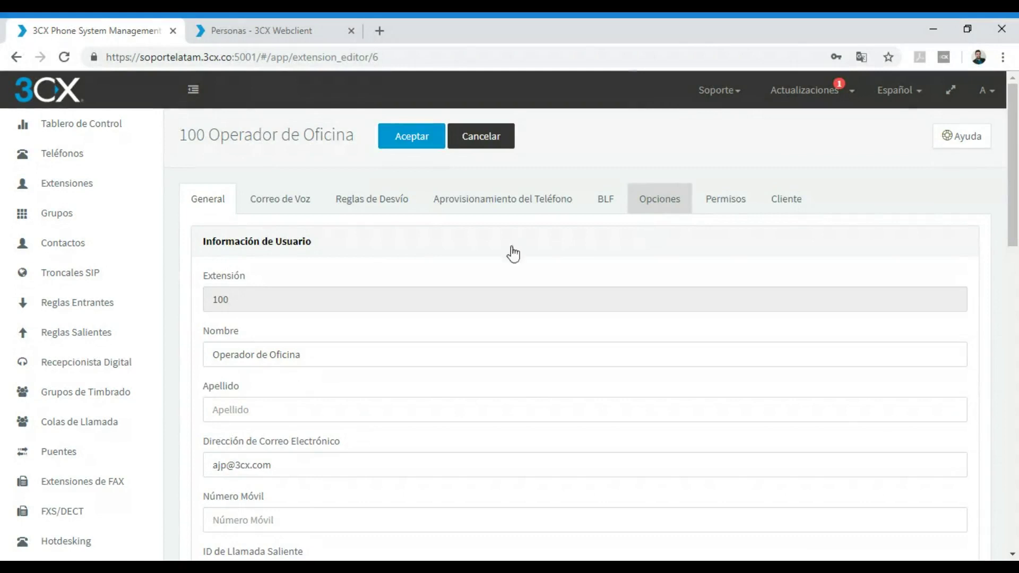
Set extension 100 to Grabación apagada, allow users to start and stop recording, and save.
{"action": "scroll", "coordinate": [258, 409], "scroll_direction": "down", "scroll_amount": 7}
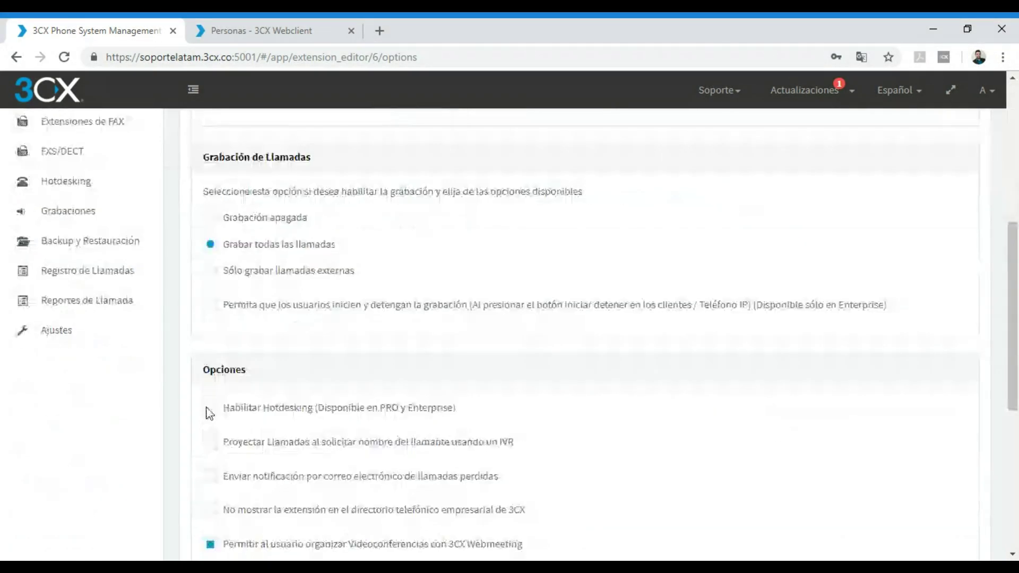
{"action": "double_click", "coordinate": [217, 299]}
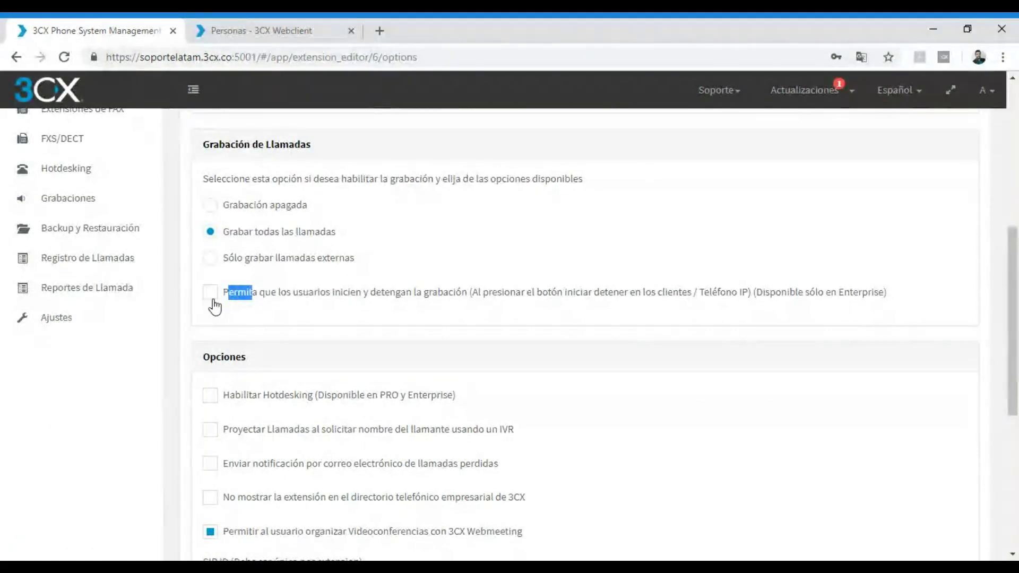
{"action": "left_click", "coordinate": [213, 299]}
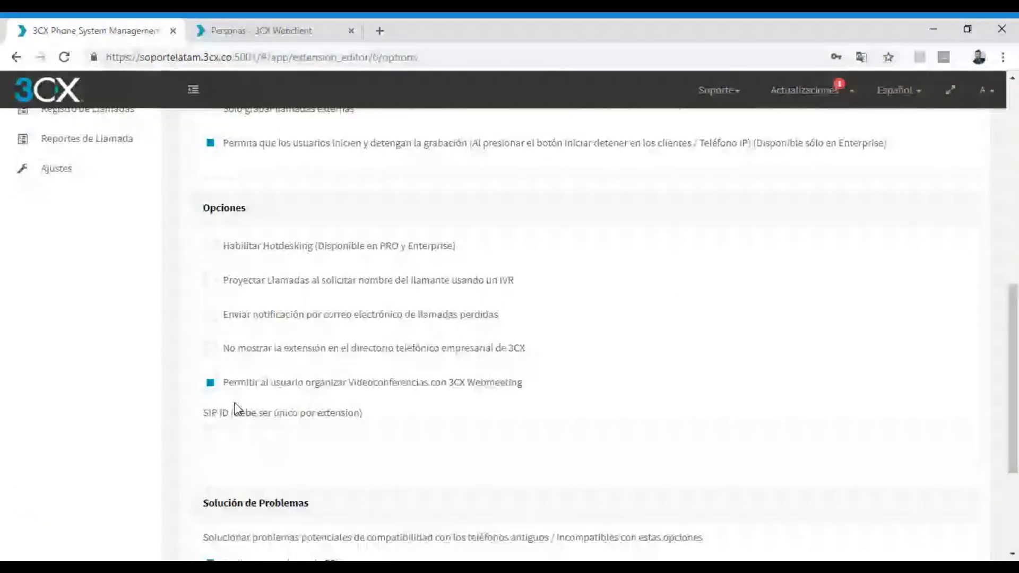
{"action": "scroll", "coordinate": [278, 300], "scroll_direction": "up", "scroll_amount": 5}
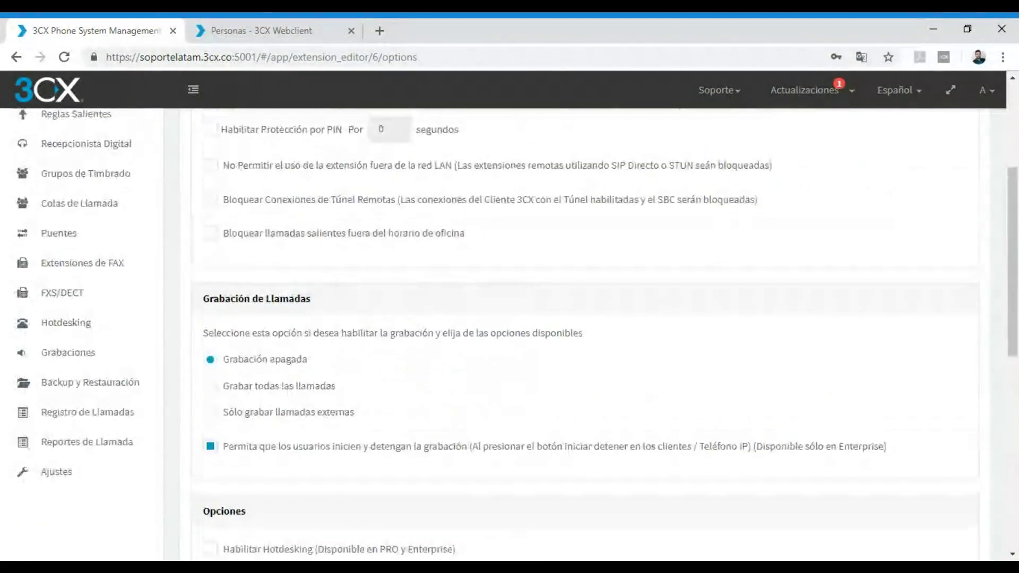
{"action": "scroll", "coordinate": [353, 257], "scroll_direction": "up", "scroll_amount": 3}
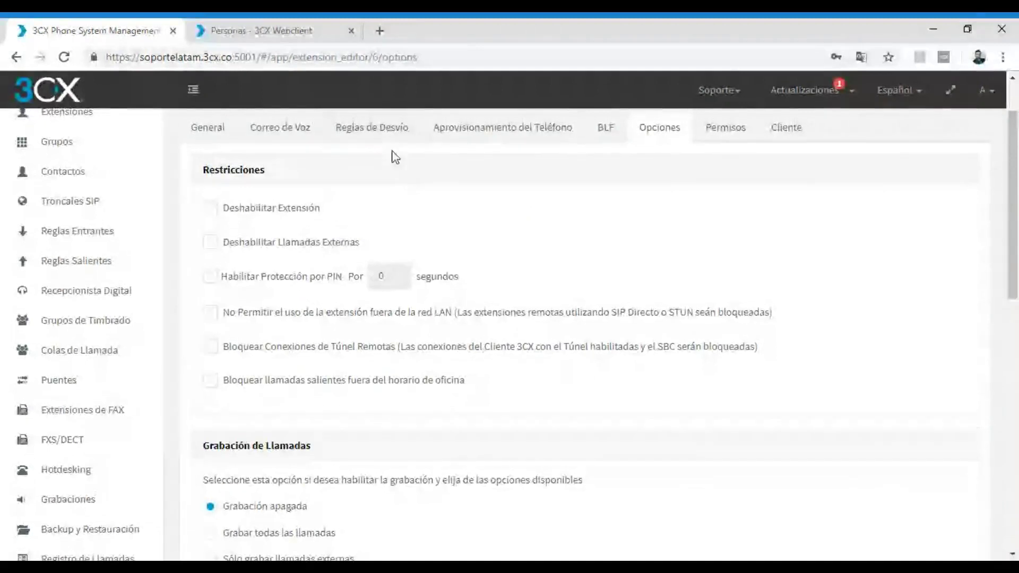
{"action": "scroll", "coordinate": [404, 153], "scroll_direction": "up", "scroll_amount": 2}
{"action": "left_click", "coordinate": [402, 139]}
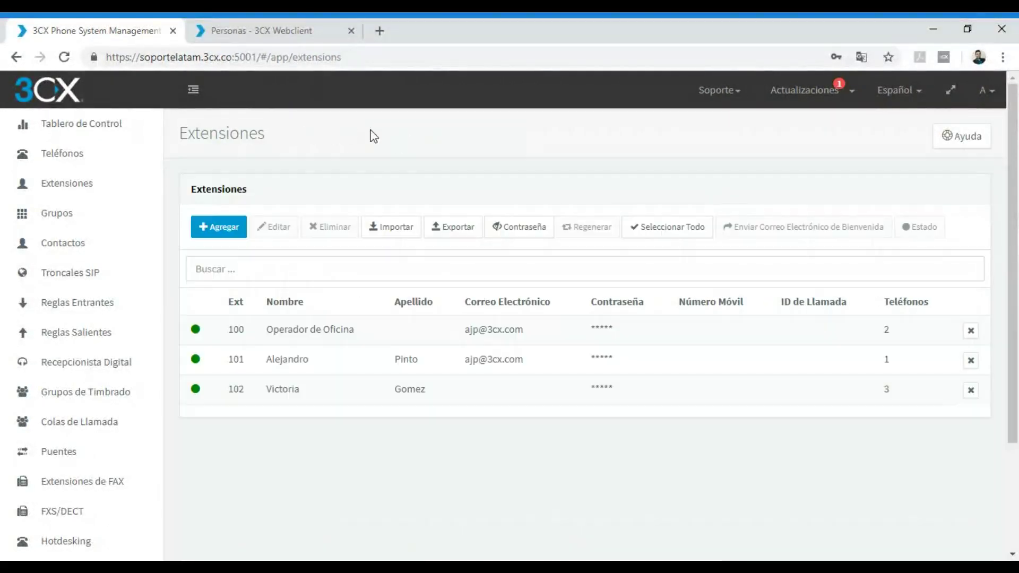
Edit extension 100 (Operador de Oficina) and select 3CX Client in its phone provisioning settings.
{"action": "left_click", "coordinate": [240, 31]}
{"action": "left_click", "coordinate": [268, 332]}
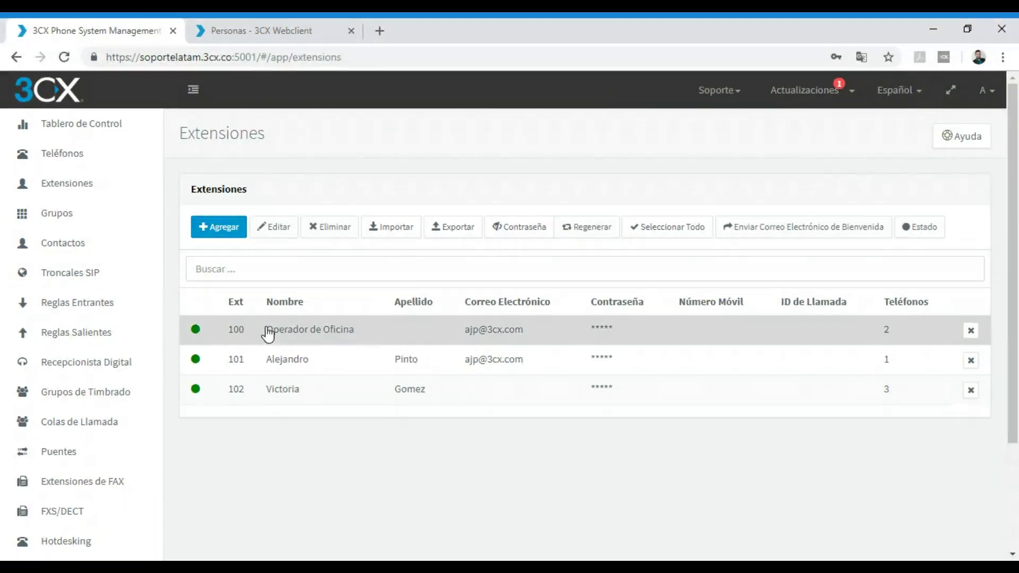
{"action": "left_click", "coordinate": [265, 227]}
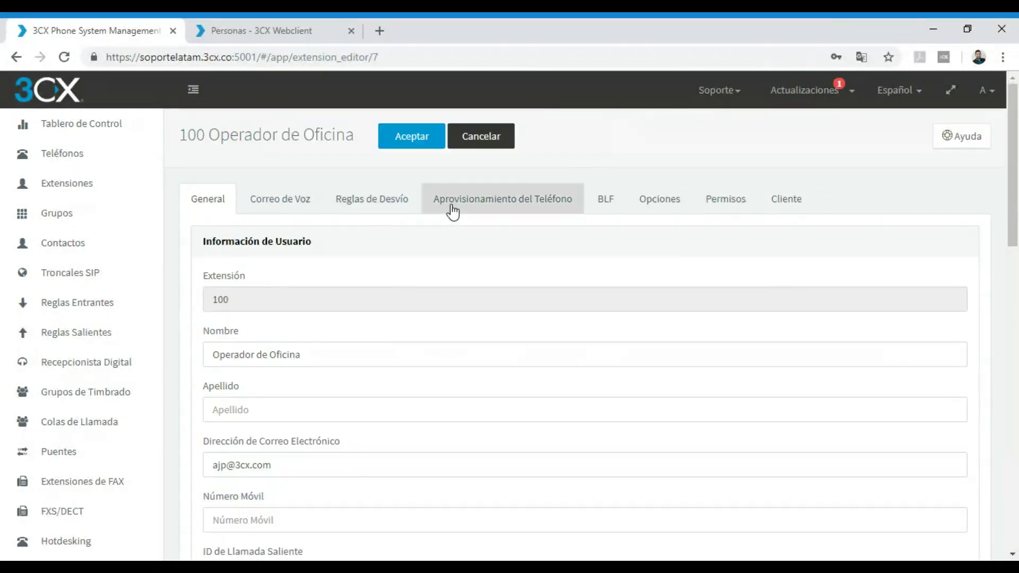
{"action": "left_click", "coordinate": [452, 207]}
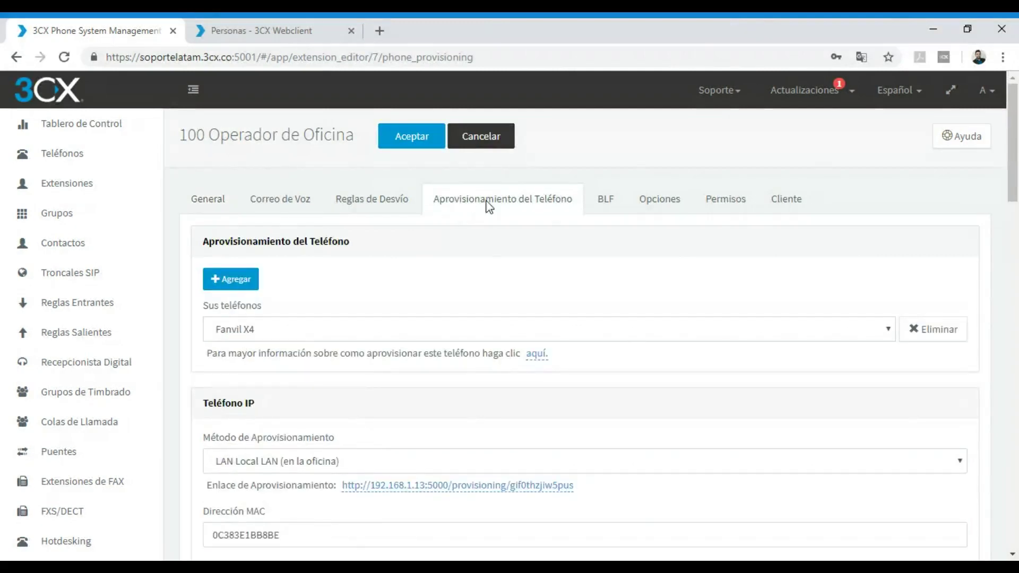
{"action": "left_click", "coordinate": [219, 335]}
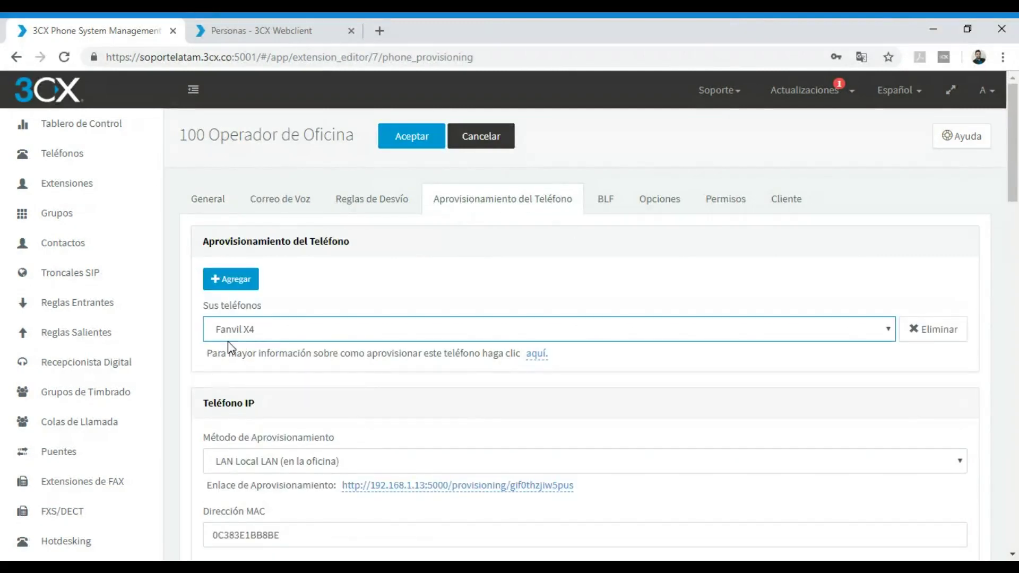
{"action": "key", "text": "Down"}
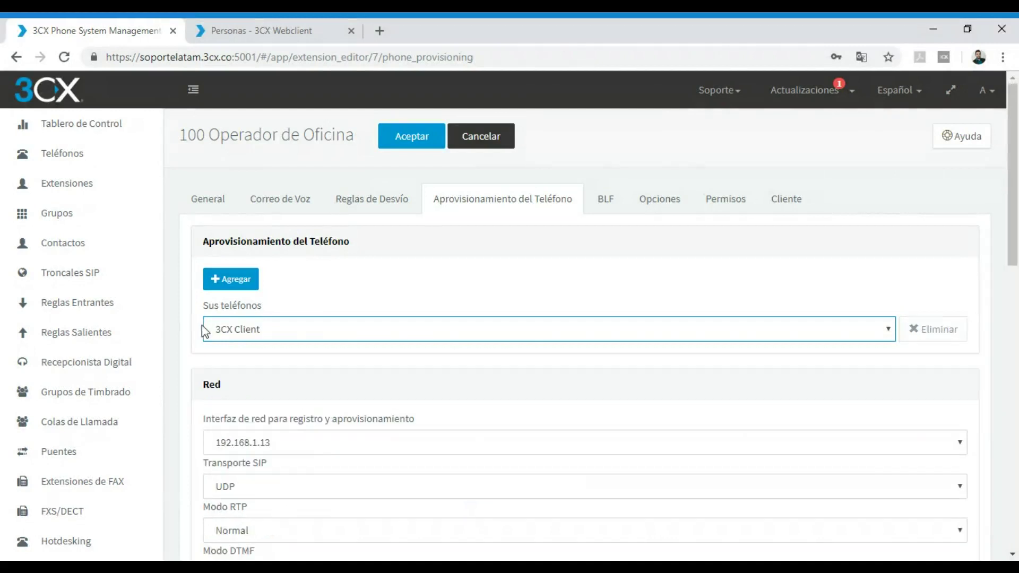
Enable Mostrar Llamadas Grabadas for the 3CX Client, leave Permitir la Eliminación de Grabaciones off, and save extension 100.
{"action": "scroll", "coordinate": [204, 380], "scroll_direction": "down", "scroll_amount": 4}
{"action": "scroll", "coordinate": [204, 380], "scroll_direction": "down", "scroll_amount": 7}
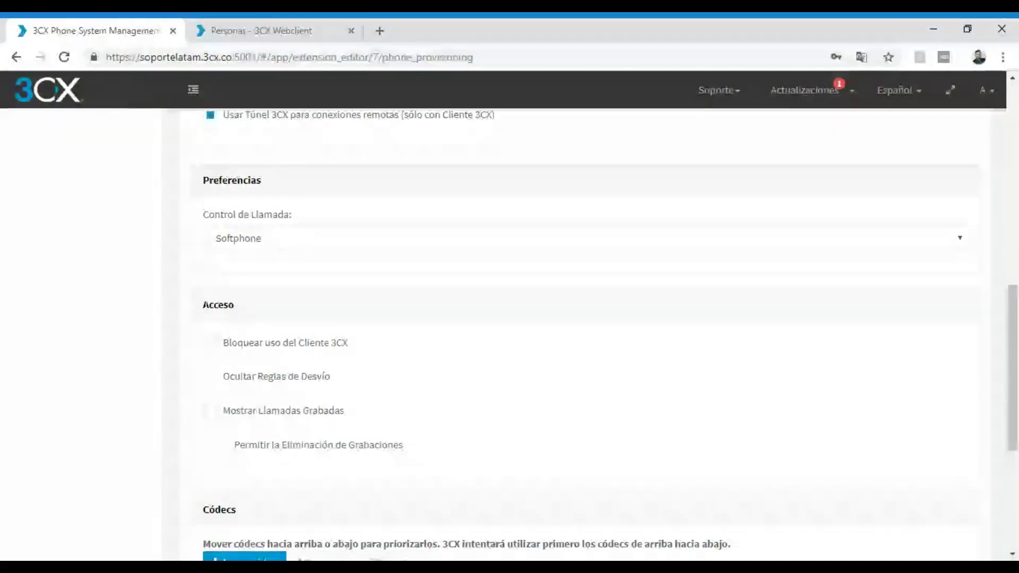
{"action": "left_click_drag", "start_coordinate": [202, 304], "coordinate": [237, 313]}
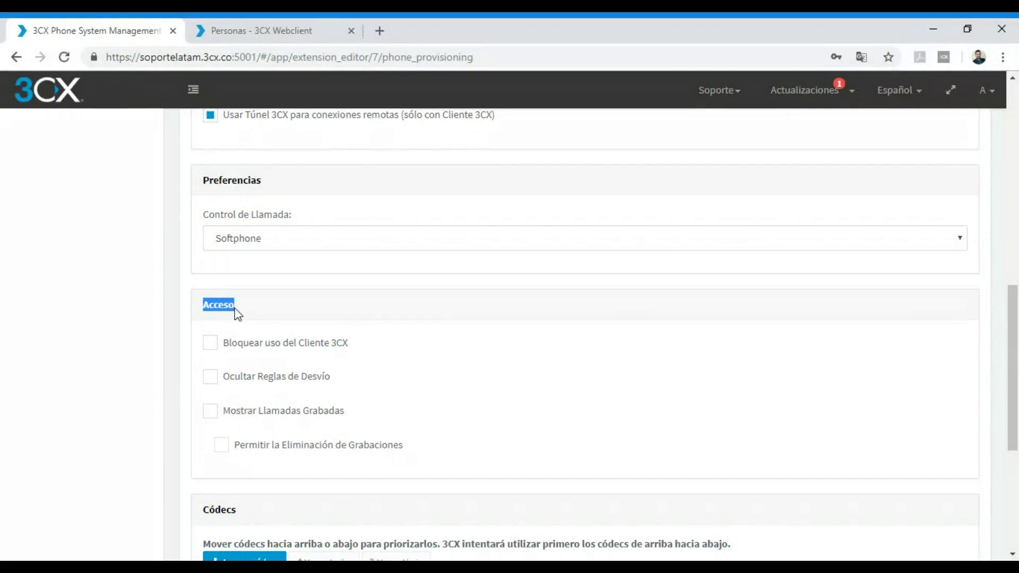
{"action": "left_click", "coordinate": [219, 419]}
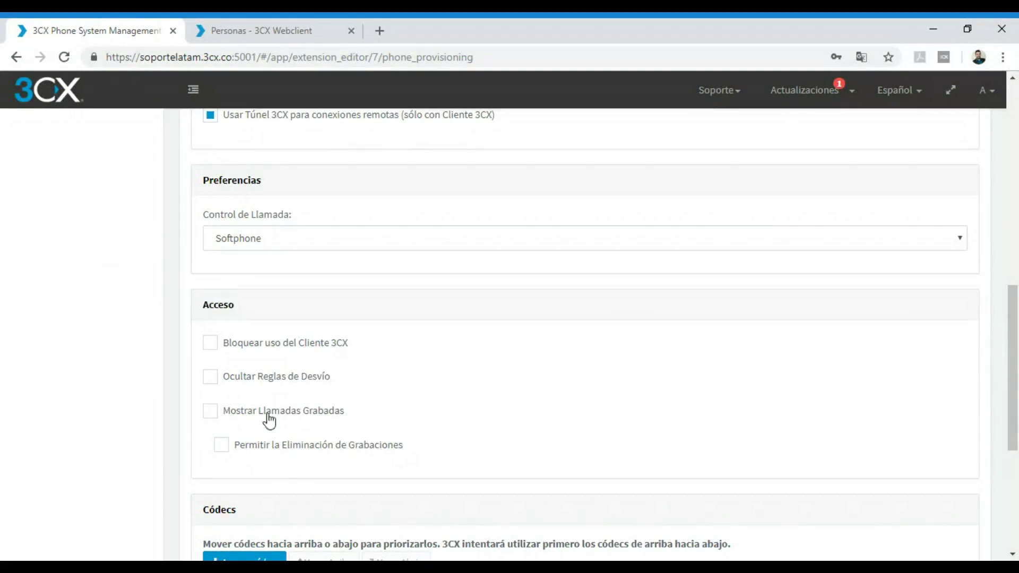
{"action": "left_click", "coordinate": [223, 450]}
{"action": "left_click_drag", "start_coordinate": [240, 453], "coordinate": [409, 451]}
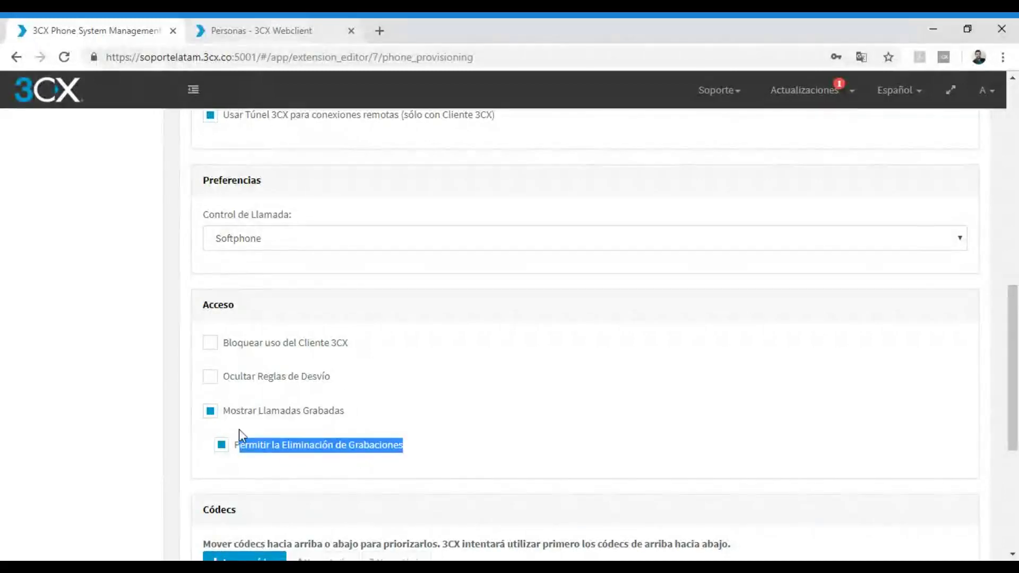
{"action": "left_click", "coordinate": [222, 448]}
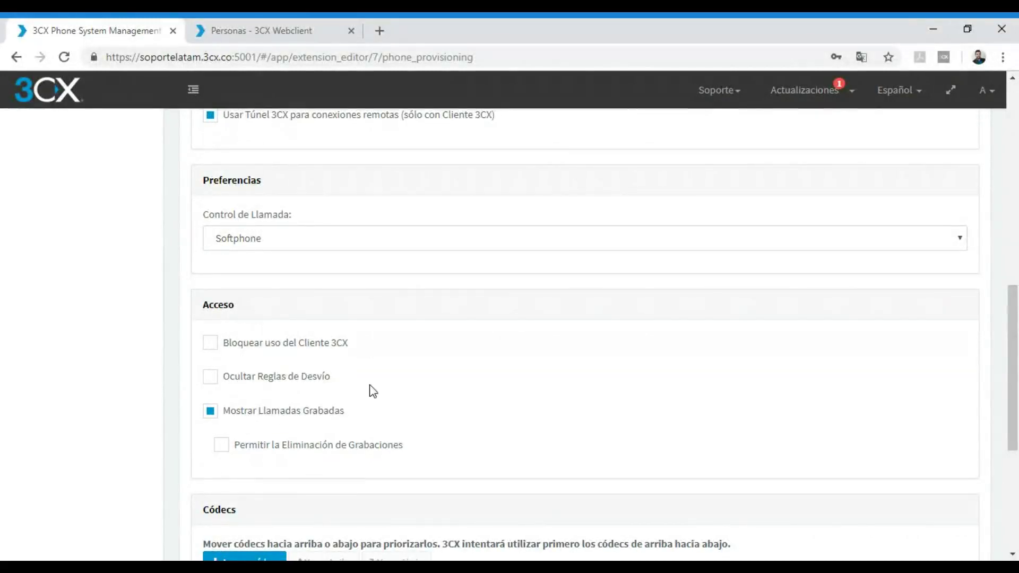
{"action": "scroll", "coordinate": [346, 349], "scroll_direction": "up", "scroll_amount": 1}
{"action": "scroll", "coordinate": [344, 338], "scroll_direction": "up", "scroll_amount": 10}
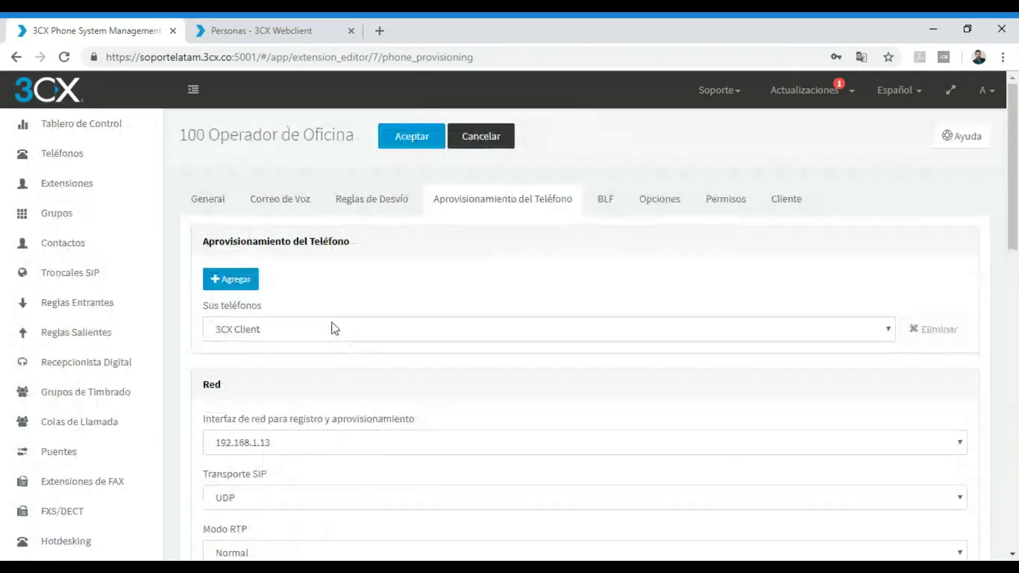
{"action": "left_click", "coordinate": [399, 140]}
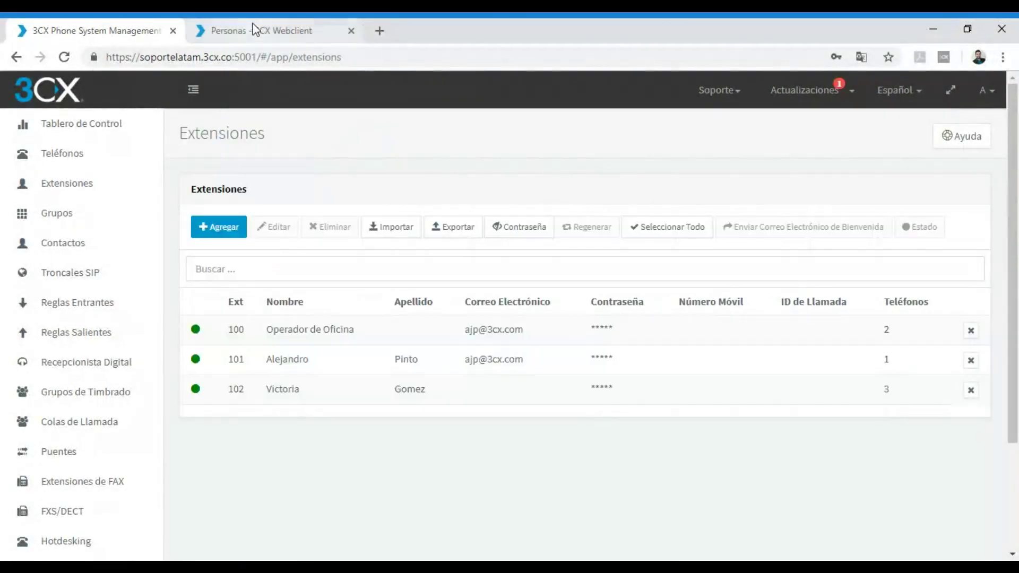
Switch to the 3CX Webclient and view extension 100's call recordings.
{"action": "left_click", "coordinate": [253, 30]}
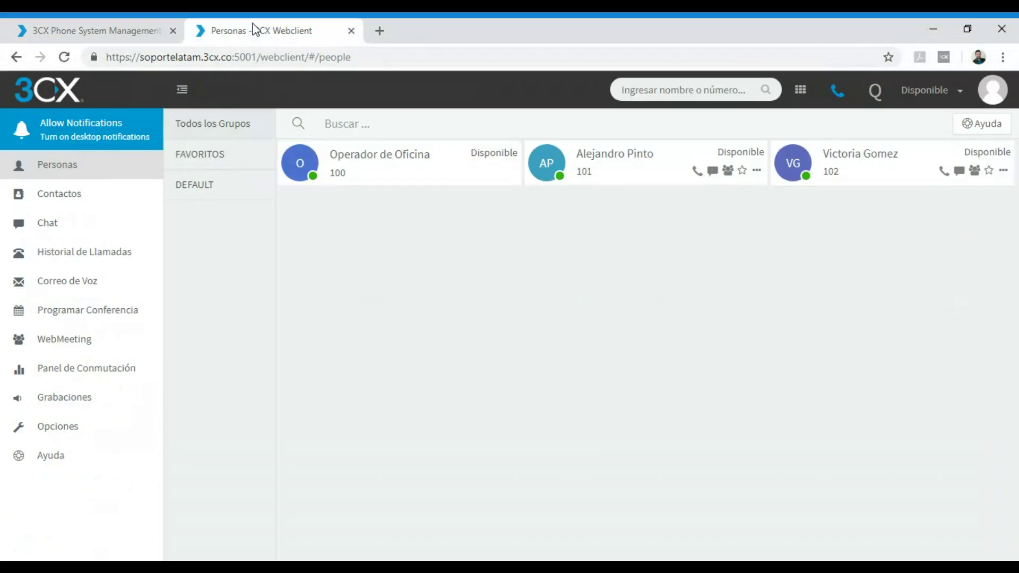
{"action": "left_click", "coordinate": [57, 402]}
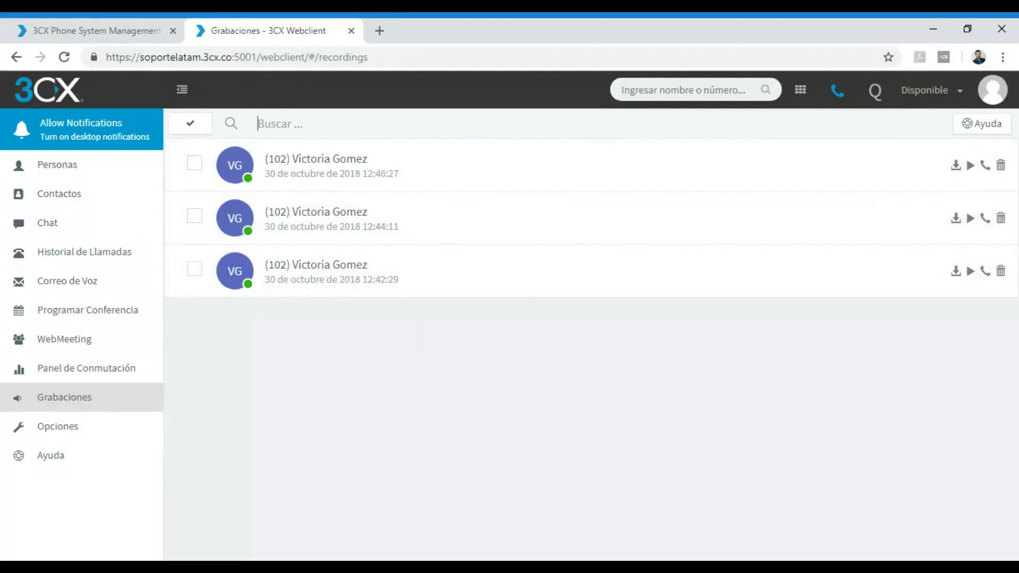
{"action": "left_click", "coordinate": [66, 31]}
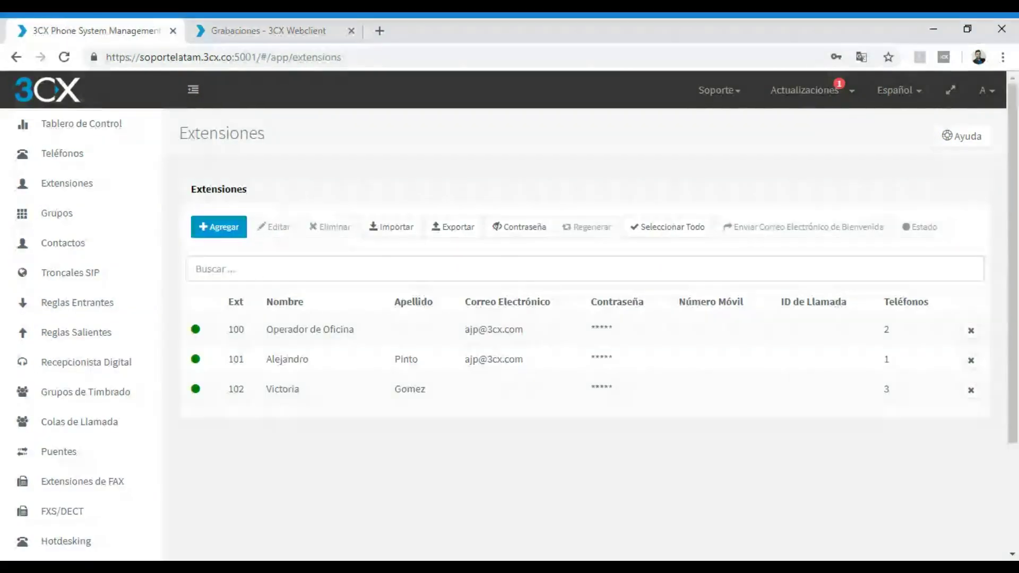
{"action": "left_click", "coordinate": [225, 29]}
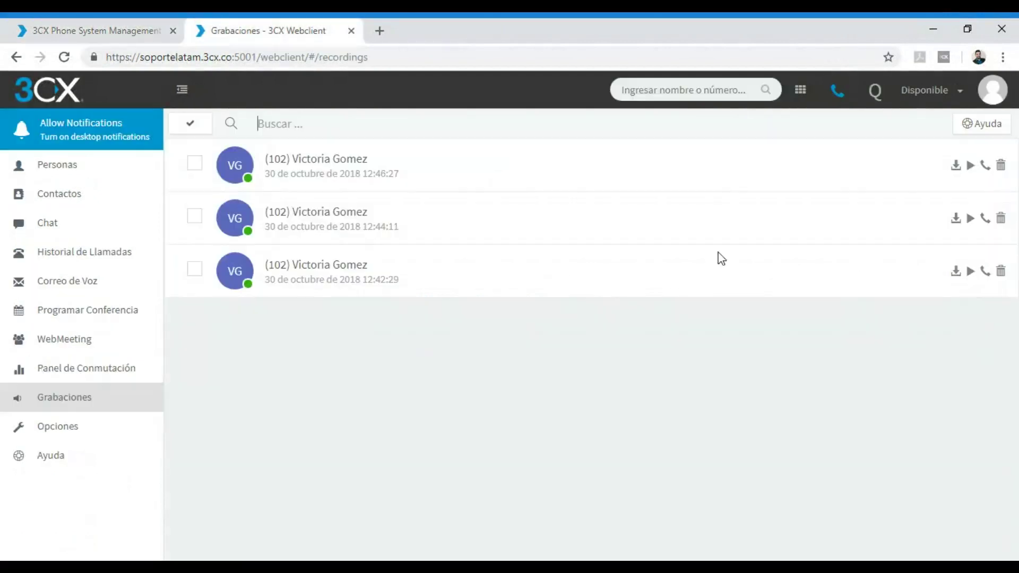
Try to delete the oldest recording, dated 30 de octubre de 2018 12:42:29, in the Webclient.
{"action": "left_click", "coordinate": [1000, 271]}
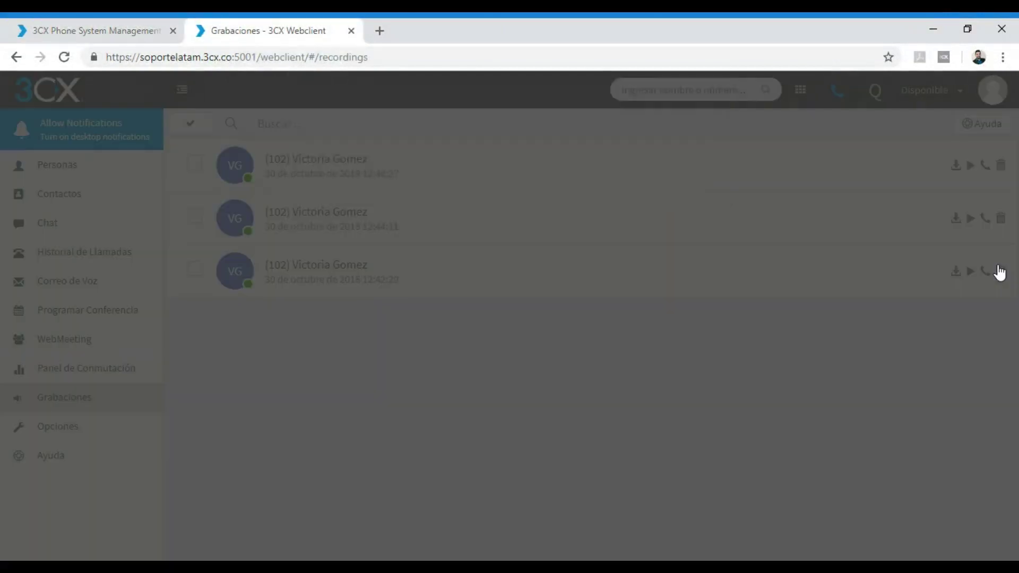
{"action": "left_click", "coordinate": [645, 216]}
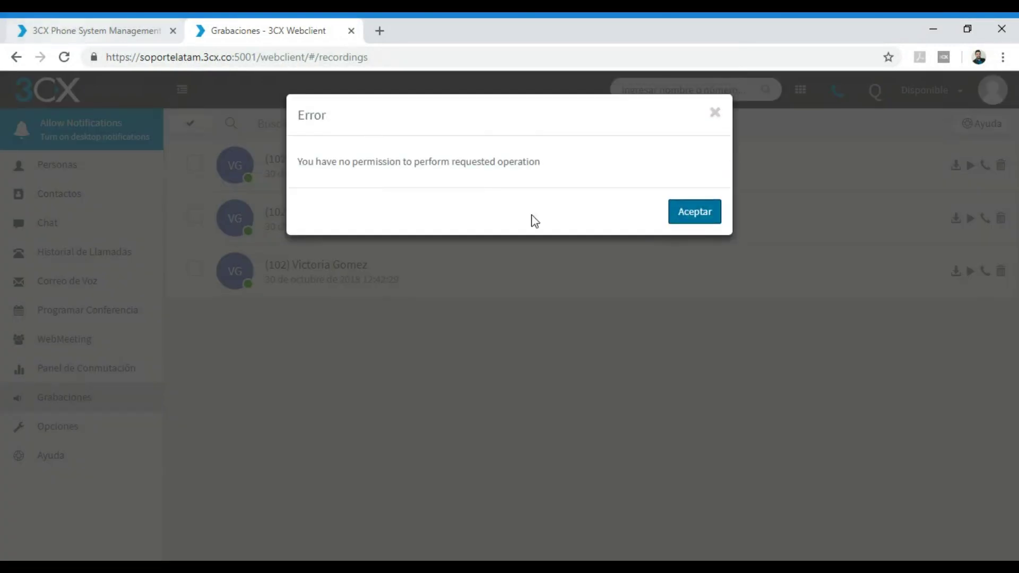
{"action": "left_click", "coordinate": [705, 218]}
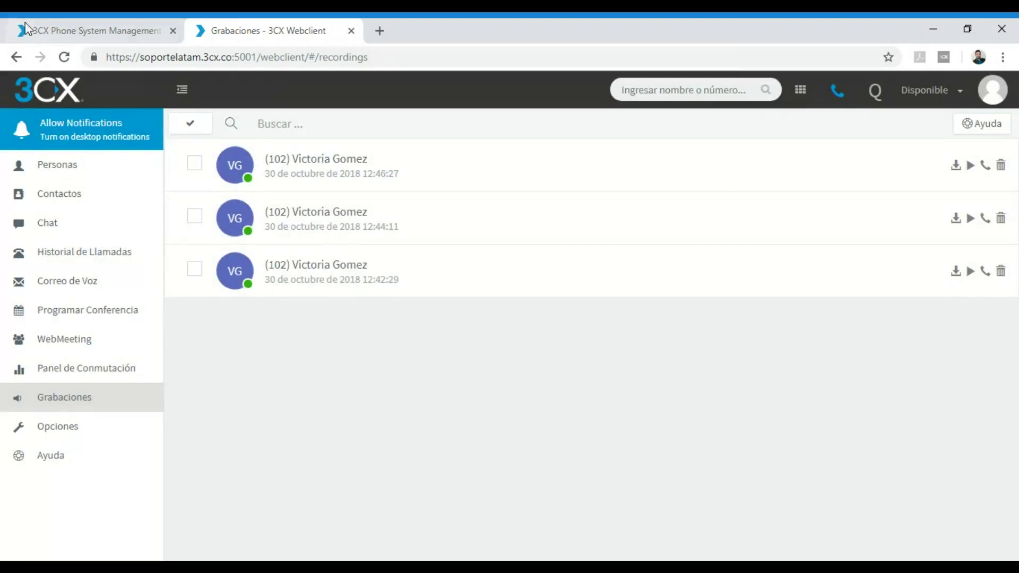
Return to the management console, open its Grabaciones list and select the 12:44:11 recording.
{"action": "left_click", "coordinate": [48, 30]}
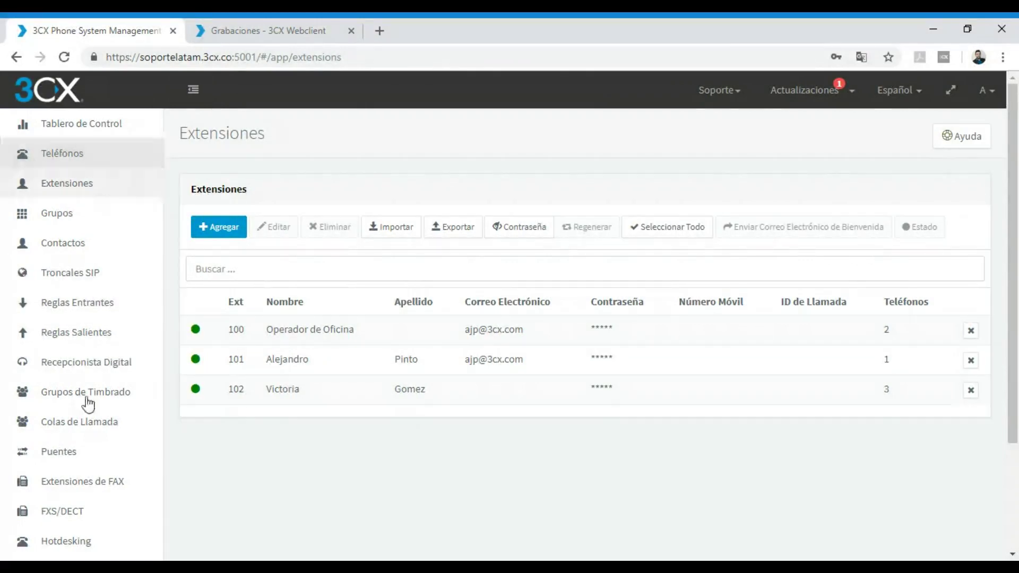
{"action": "scroll", "coordinate": [81, 498], "scroll_direction": "down", "scroll_amount": 3}
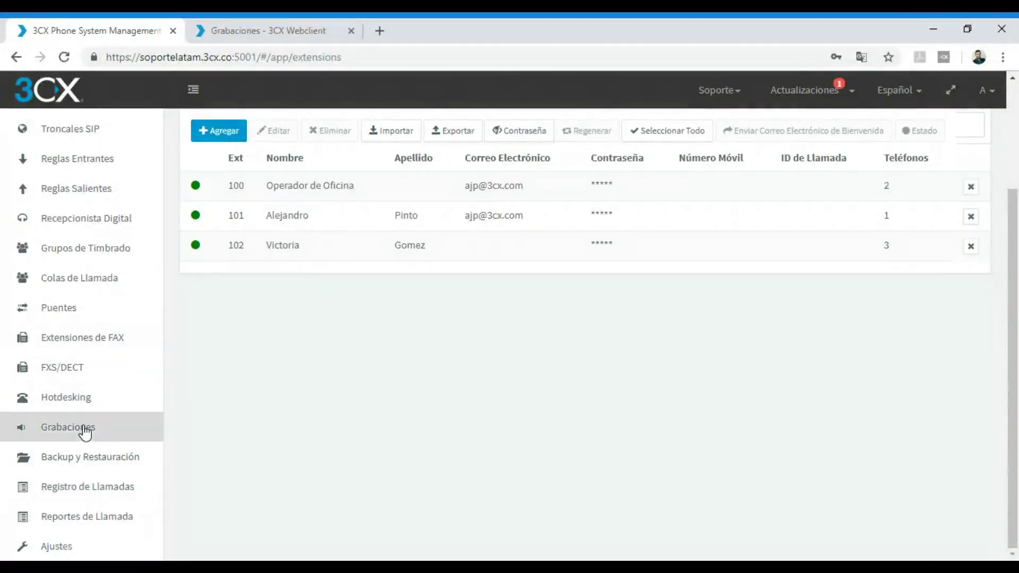
{"action": "left_click", "coordinate": [85, 433]}
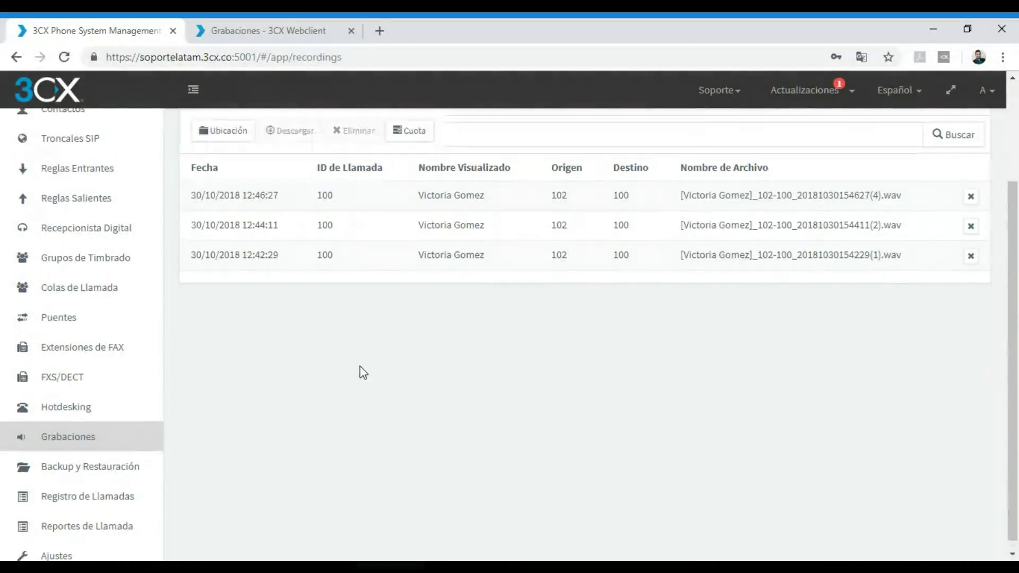
{"action": "scroll", "coordinate": [360, 366], "scroll_direction": "up", "scroll_amount": 3}
{"action": "left_click", "coordinate": [383, 355]}
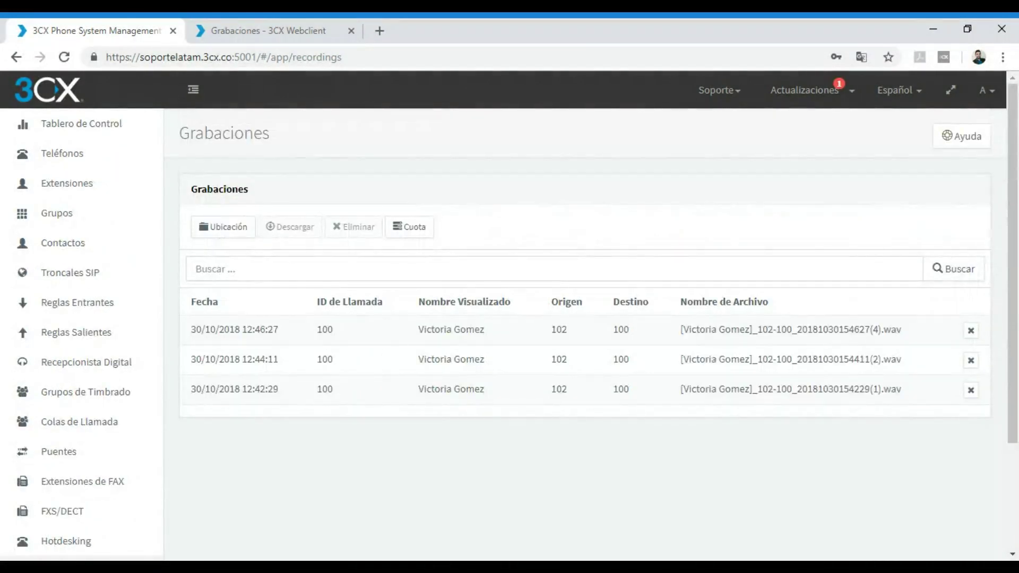
{"action": "scroll", "coordinate": [255, 443], "scroll_direction": "down", "scroll_amount": 3}
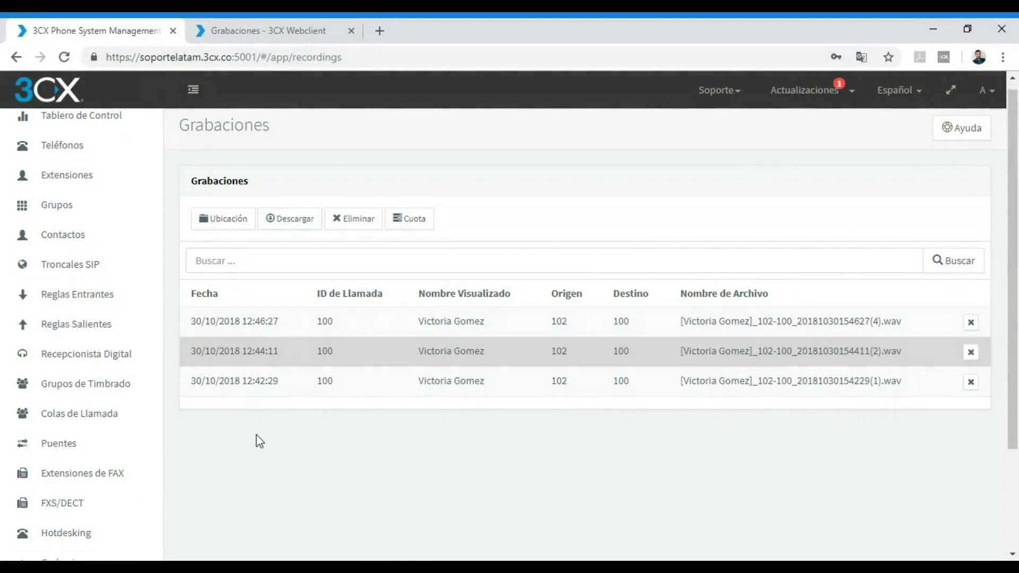
{"action": "scroll", "coordinate": [247, 383], "scroll_direction": "up", "scroll_amount": 2}
{"action": "scroll", "coordinate": [244, 358], "scroll_direction": "up", "scroll_amount": 1}
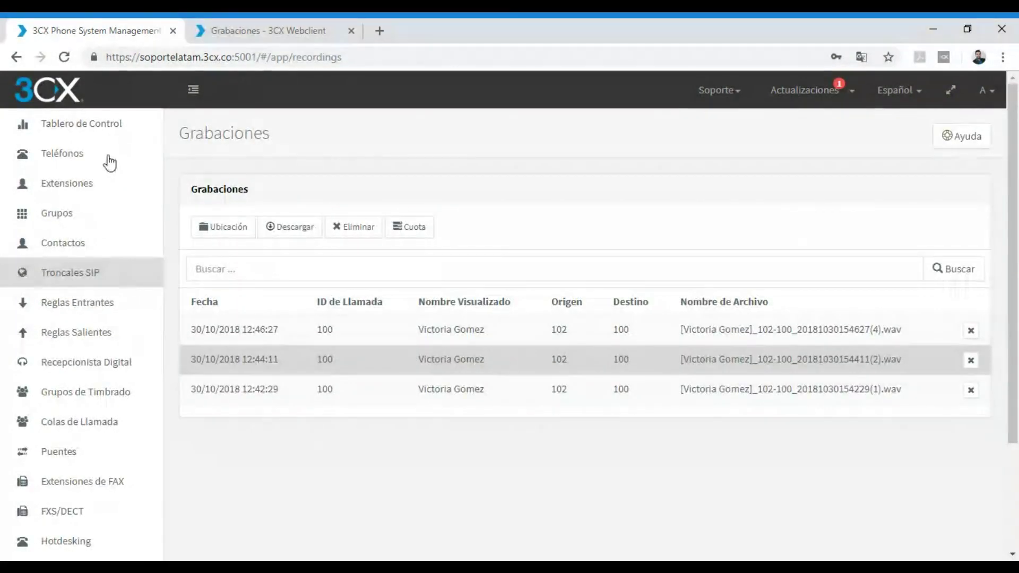
Open extension 100's permissions and allow access to the Consola de Administración 3CX.
{"action": "left_click", "coordinate": [85, 186]}
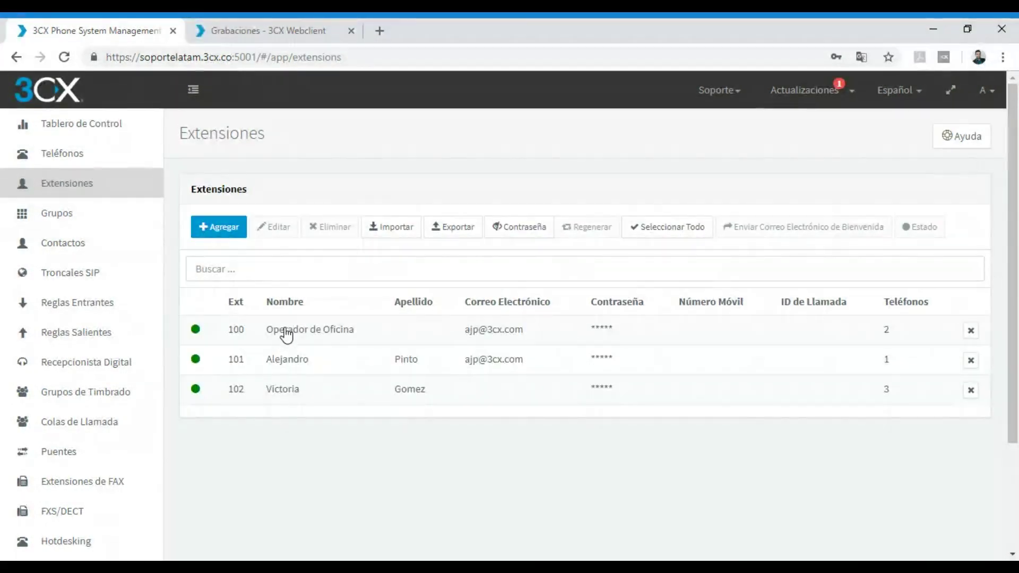
{"action": "left_click", "coordinate": [274, 227]}
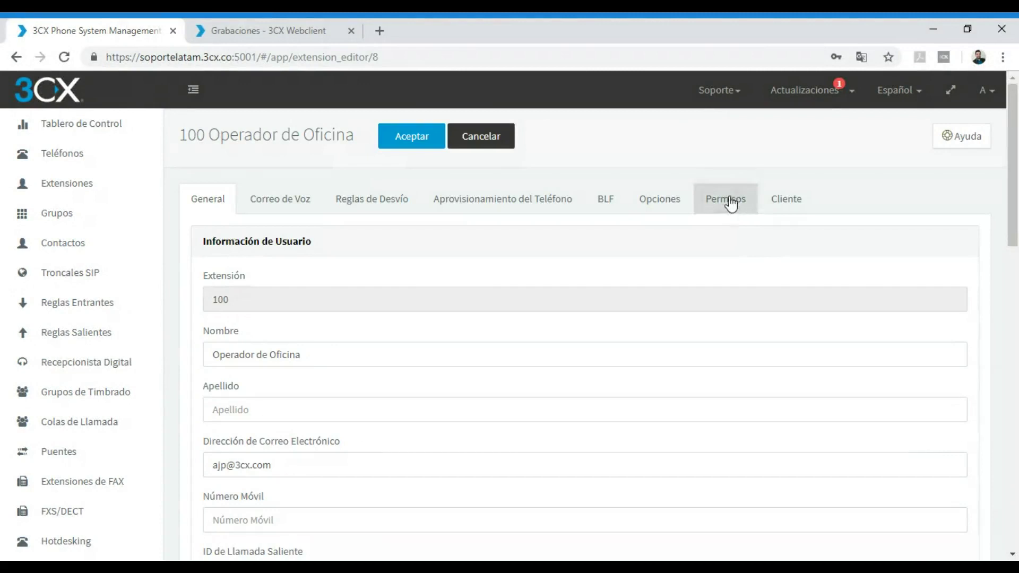
{"action": "left_click", "coordinate": [729, 204]}
{"action": "scroll", "coordinate": [318, 318], "scroll_direction": "down", "scroll_amount": 8}
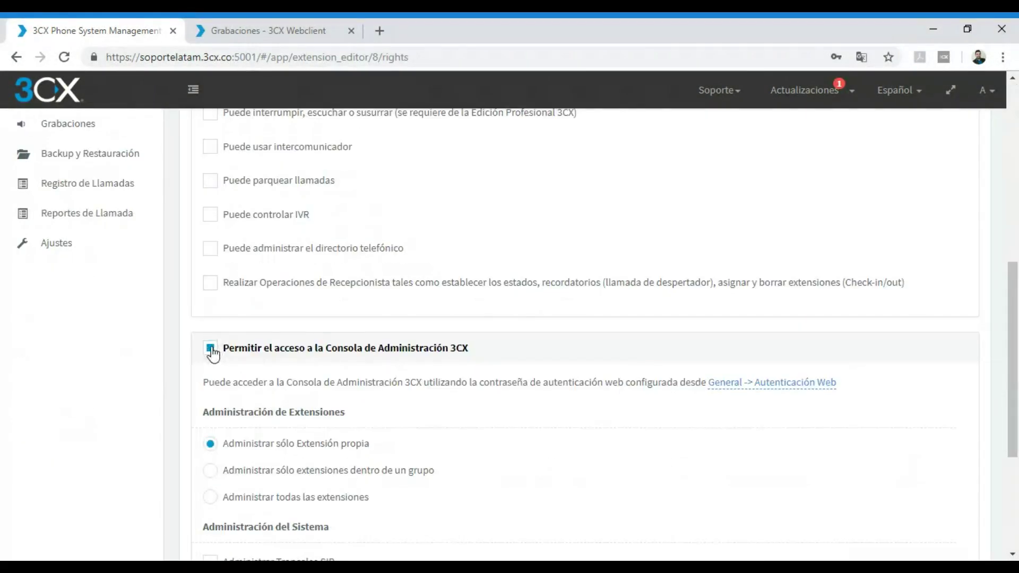
Try enabling Generar reportes de llamada with Permitir descargas de grabaciones de llamadas, and discard extension 100's permission changes.
{"action": "scroll", "coordinate": [212, 354], "scroll_direction": "down", "scroll_amount": 4}
{"action": "left_click", "coordinate": [210, 404]}
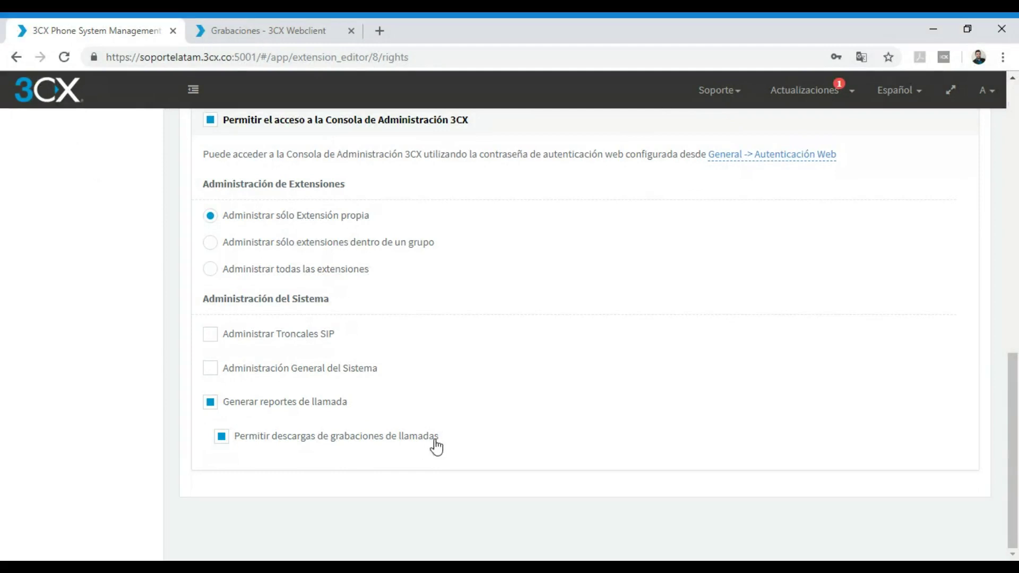
{"action": "left_click_drag", "start_coordinate": [455, 444], "coordinate": [218, 408]}
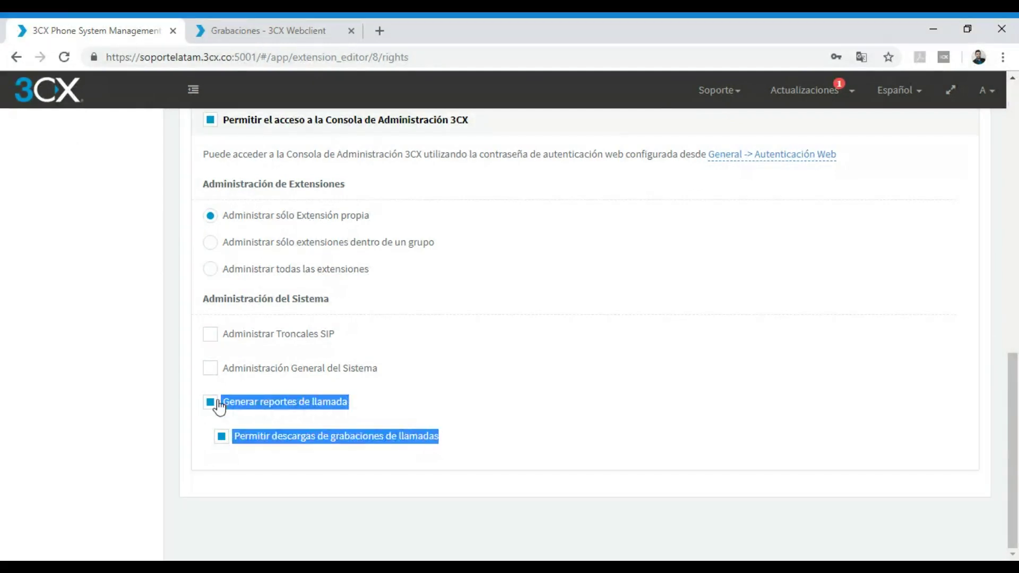
{"action": "left_click", "coordinate": [254, 434]}
{"action": "left_click_drag", "start_coordinate": [291, 440], "coordinate": [277, 439]}
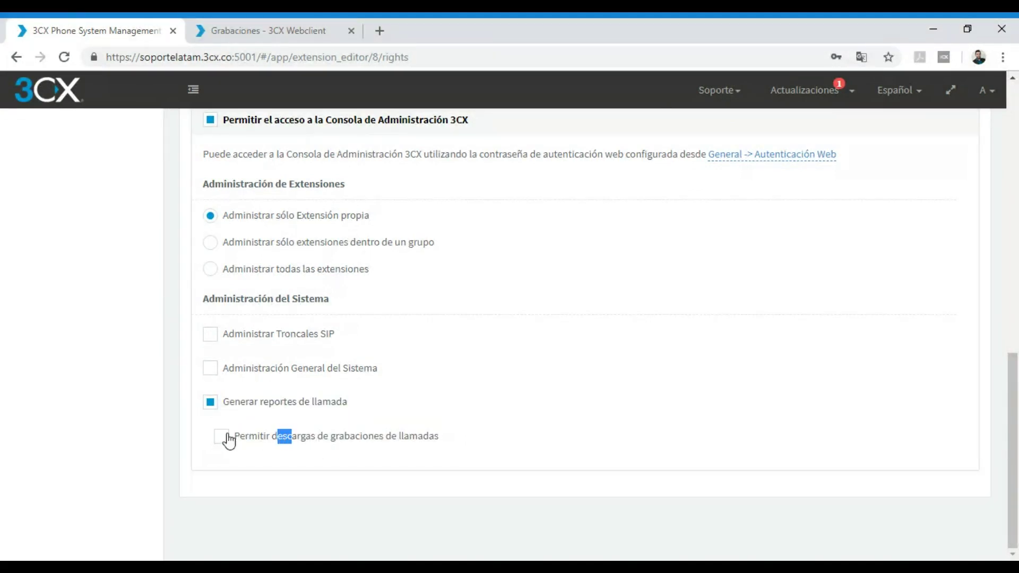
{"action": "left_click", "coordinate": [226, 435]}
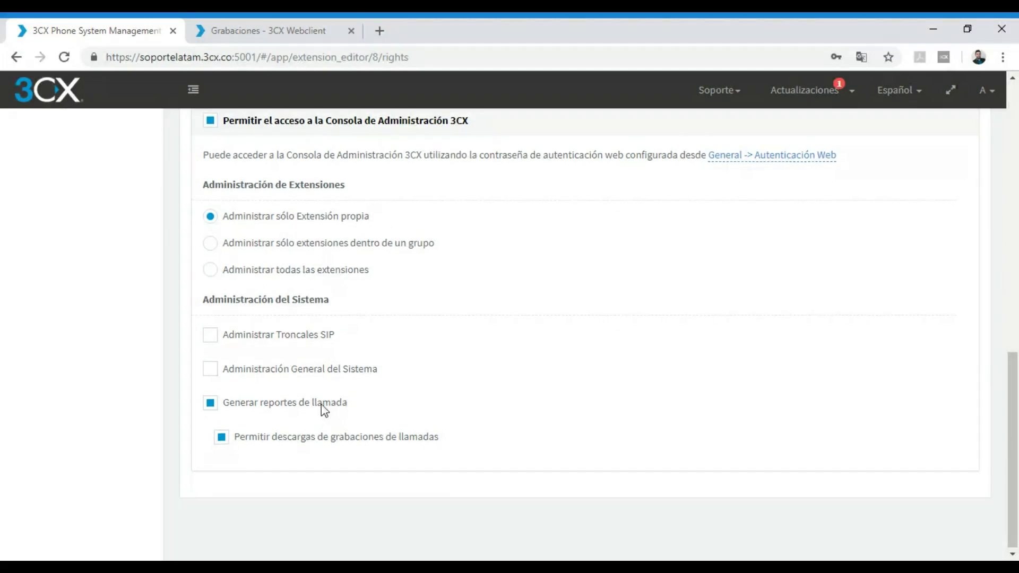
{"action": "scroll", "coordinate": [321, 410], "scroll_direction": "up", "scroll_amount": 10}
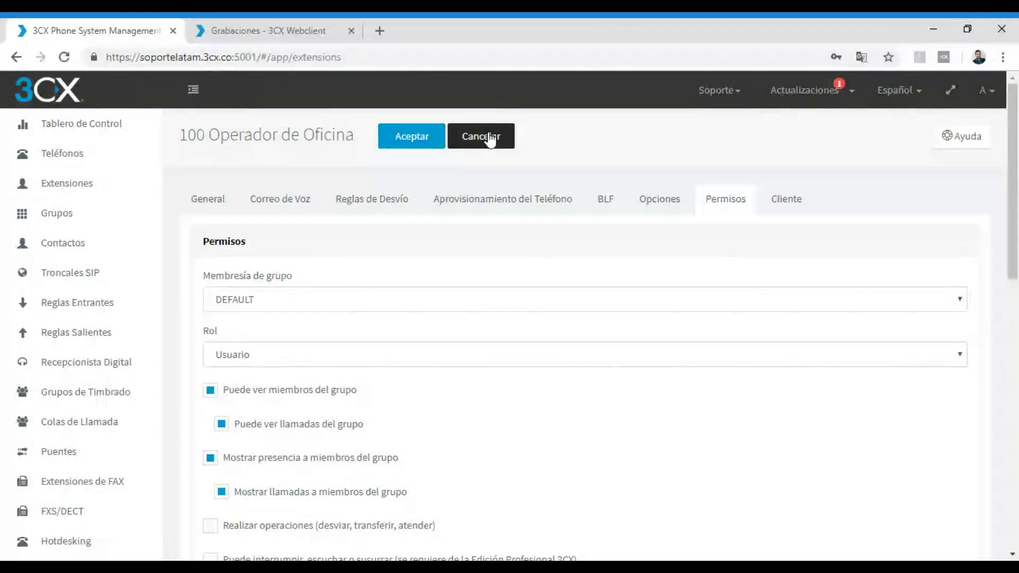
{"action": "left_click", "coordinate": [490, 138]}
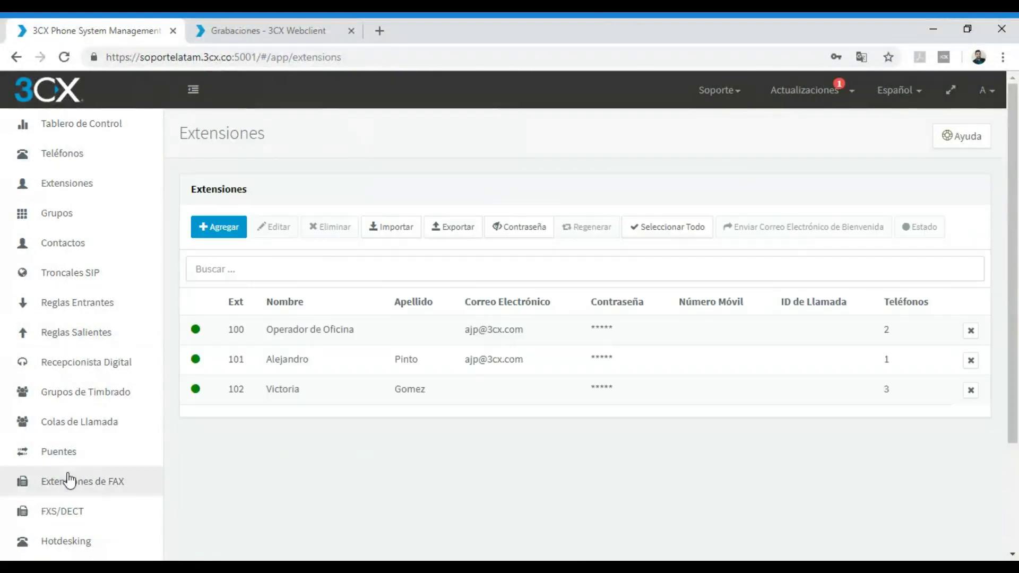